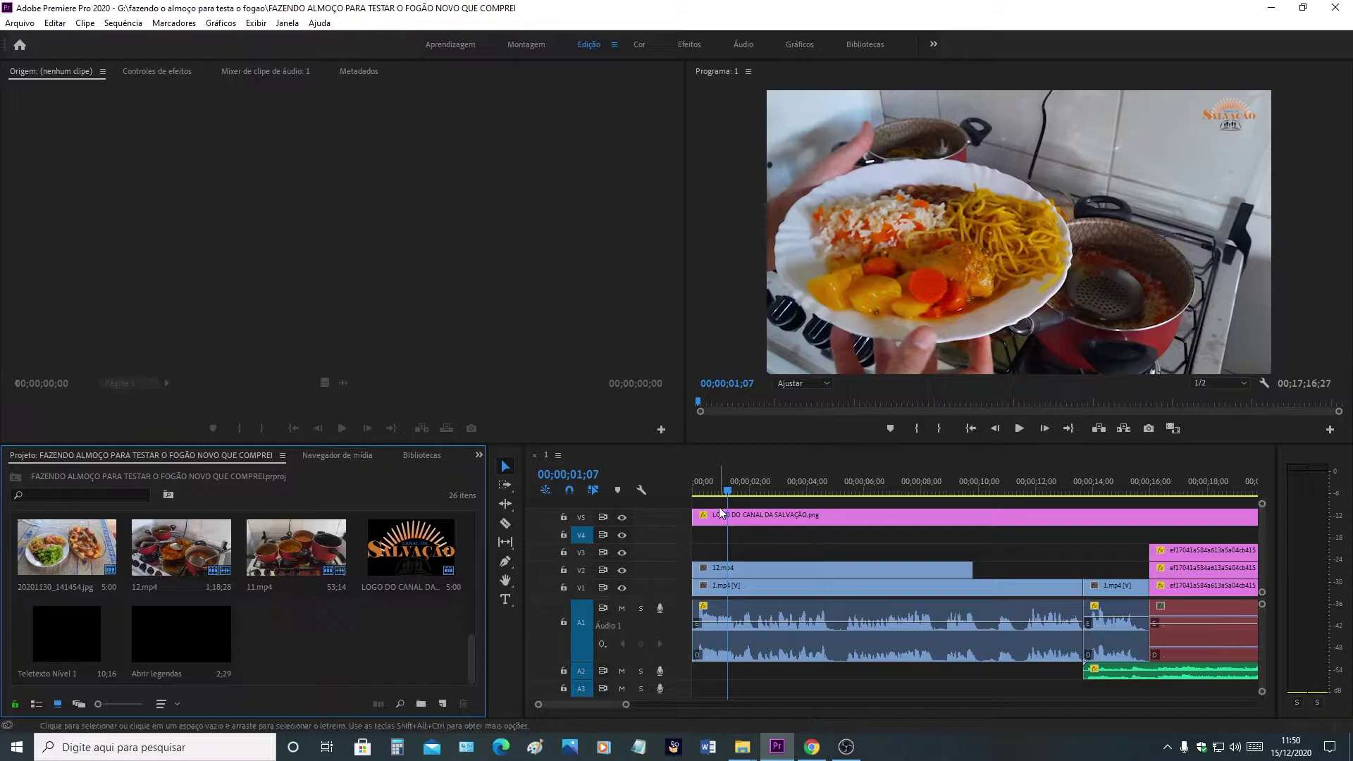
Stop playback and create an 'Abrir legendas' captions item at 1920x1080, 29,97 fps Ignorar quadro
drag(728, 492, 702, 502)
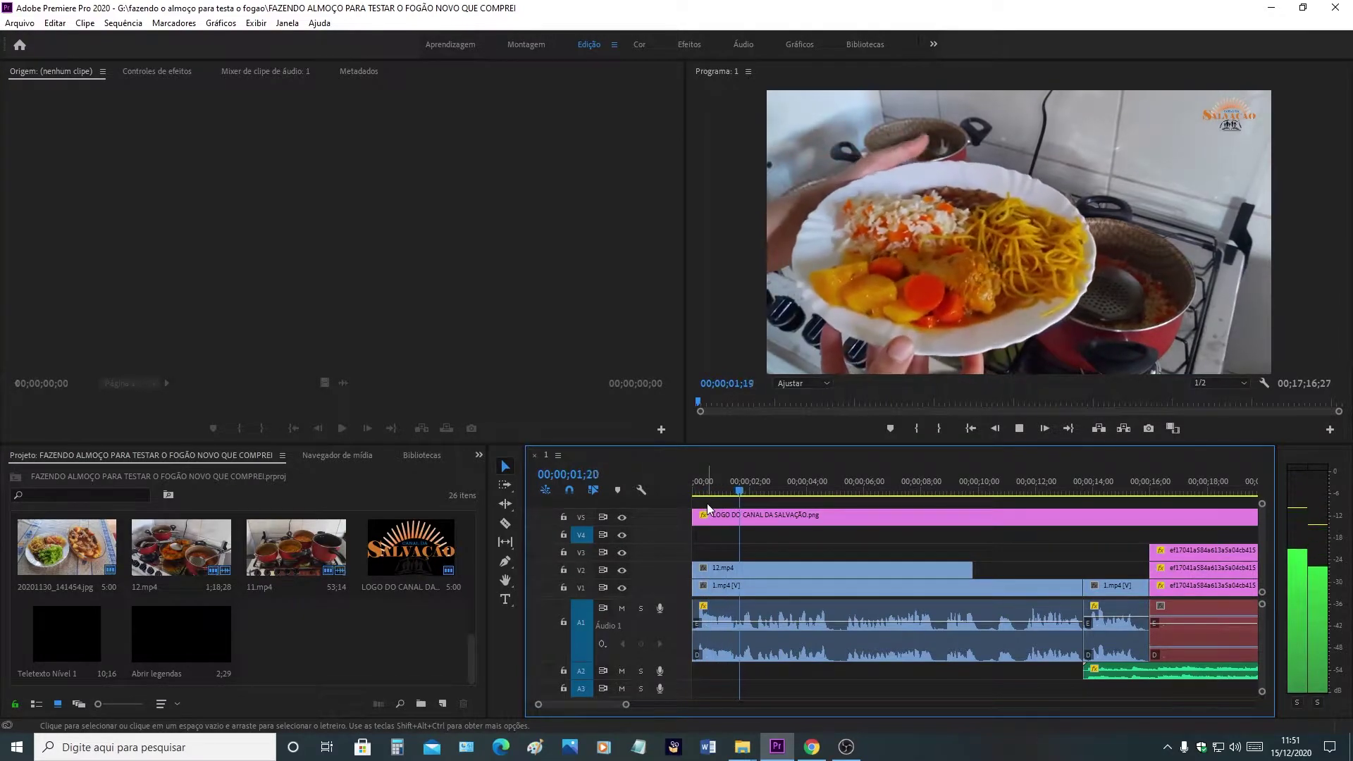
key(space)
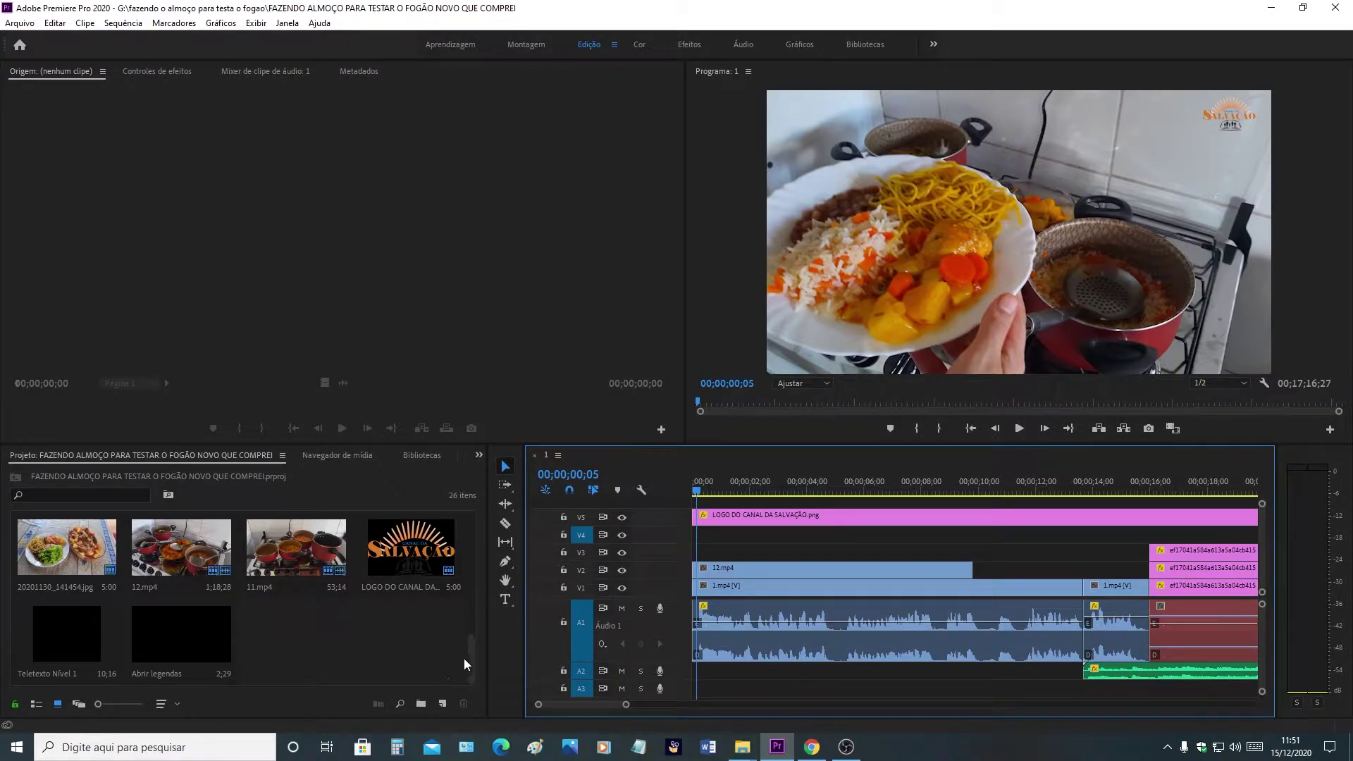
click(442, 704)
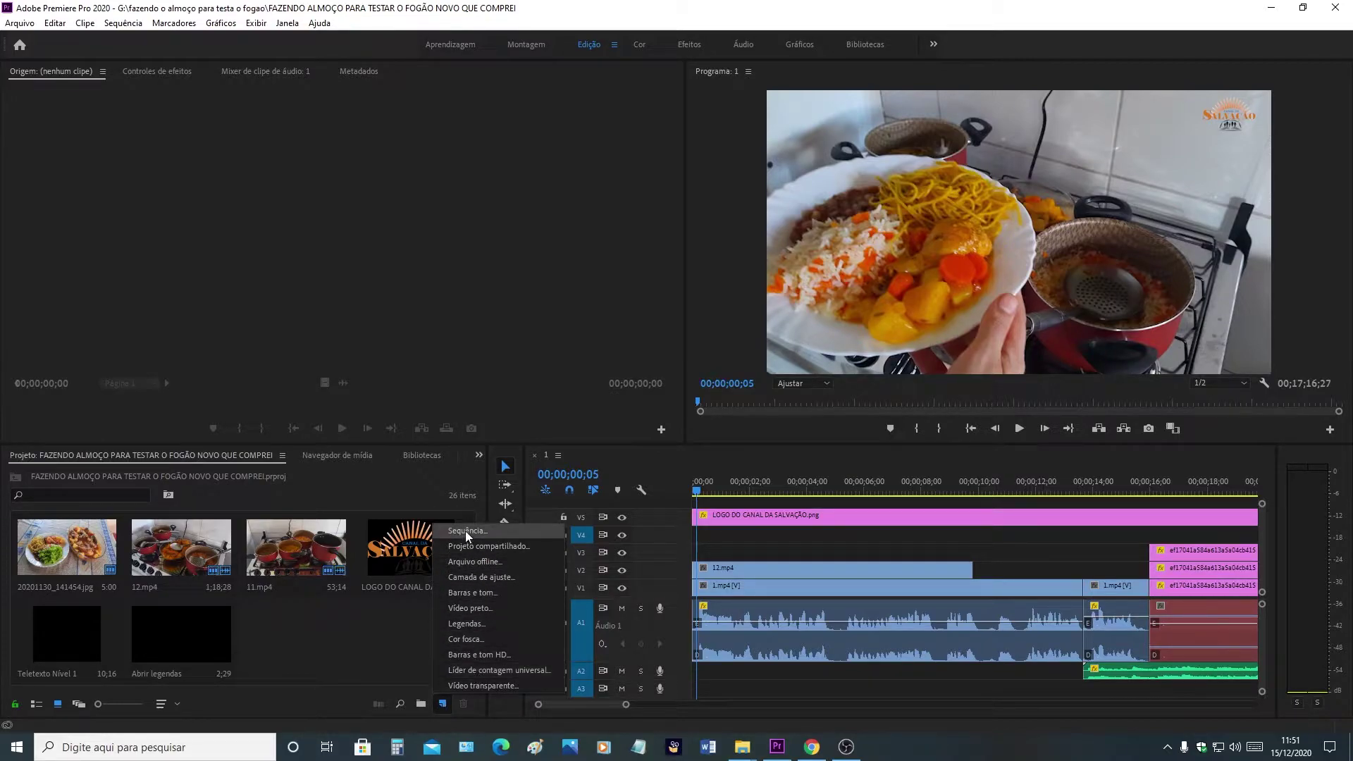
click(462, 625)
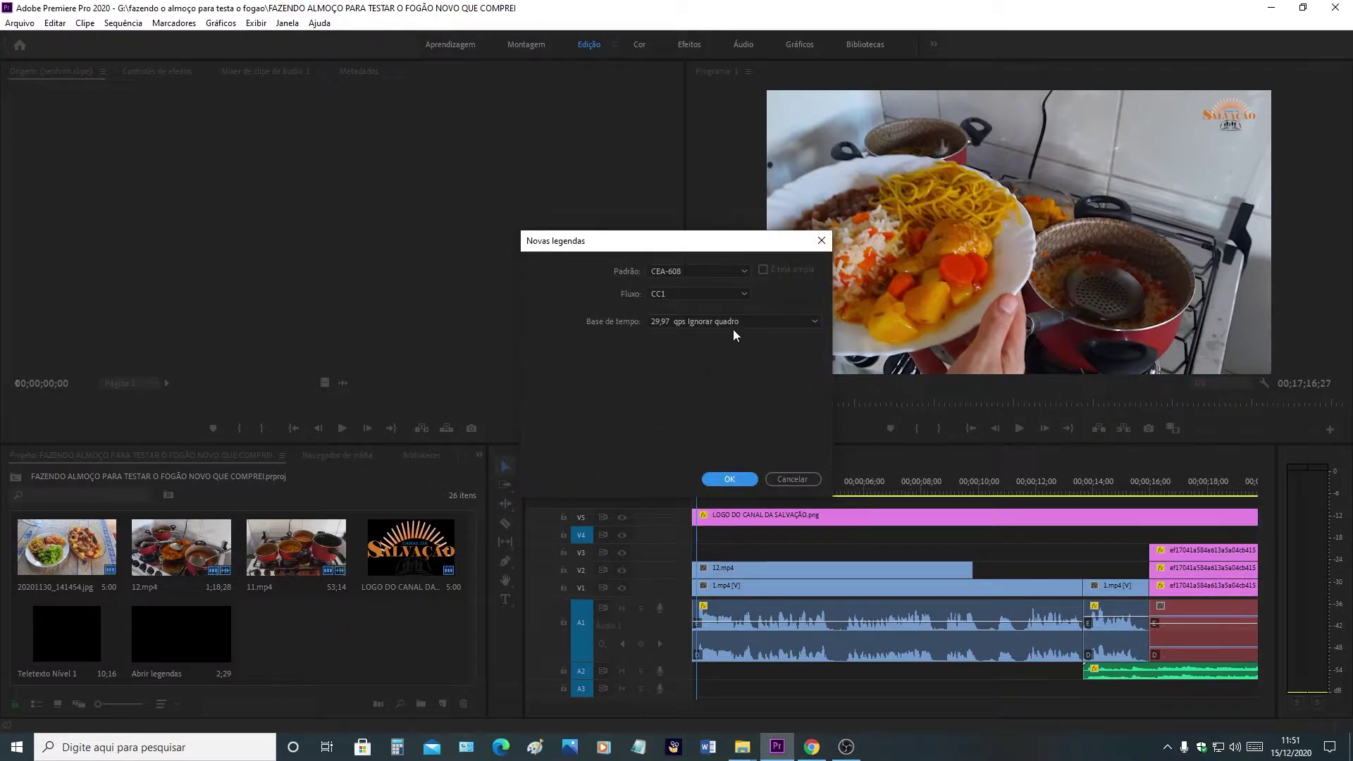
drag(652, 247, 636, 211)
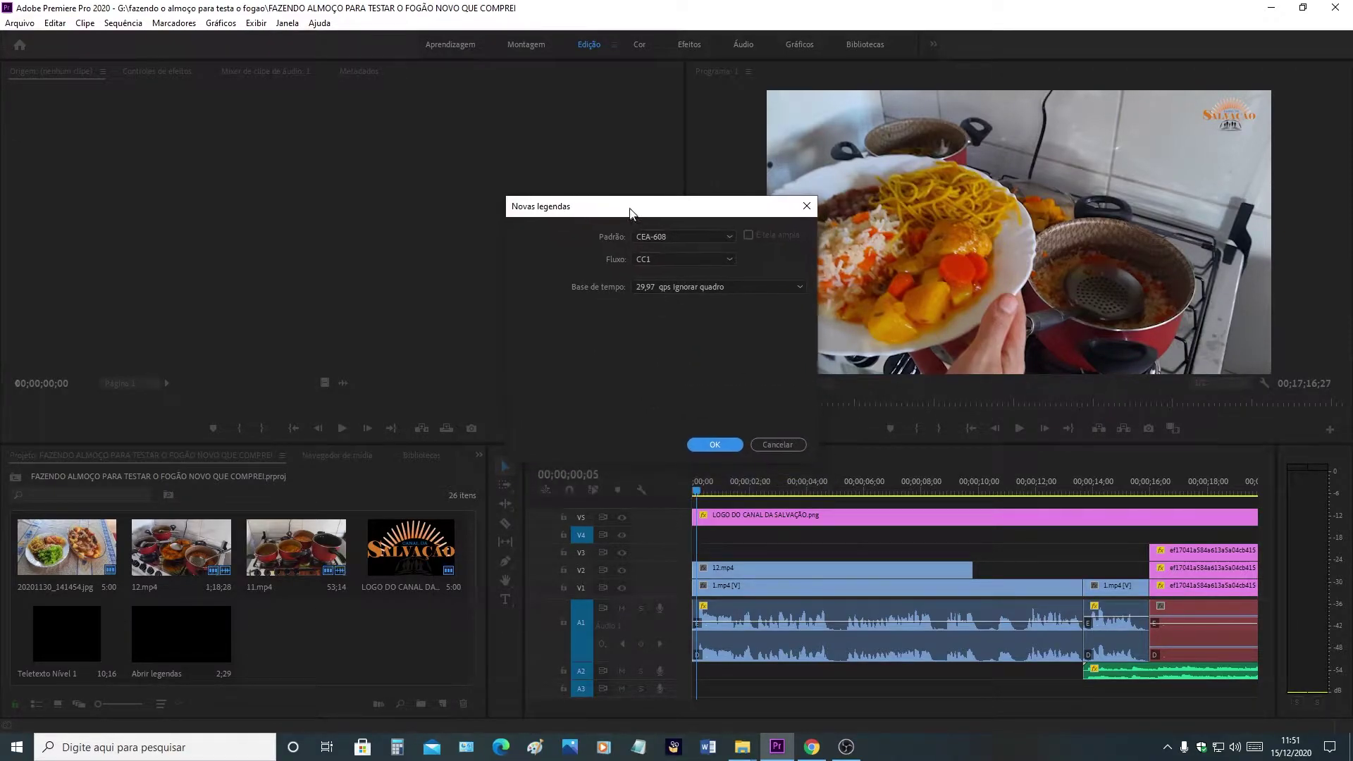
click(696, 237)
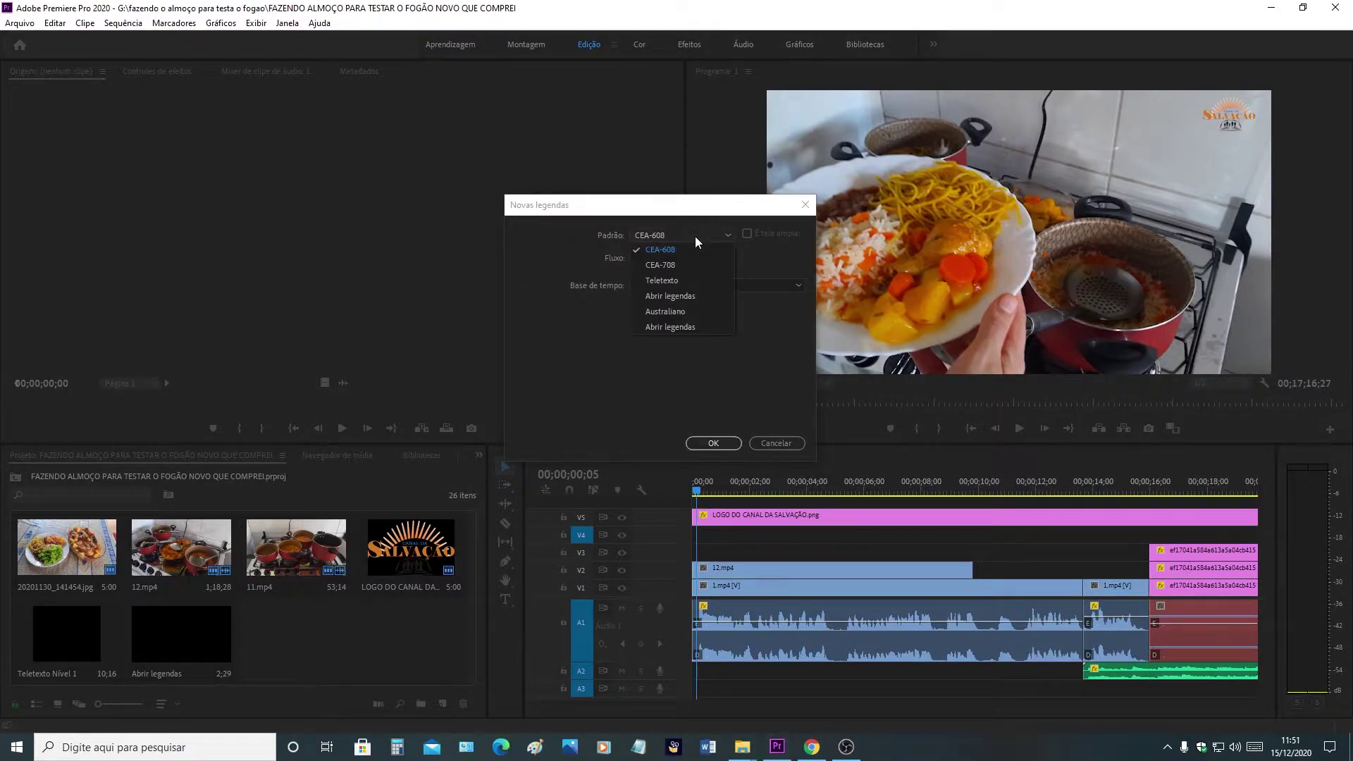
click(672, 328)
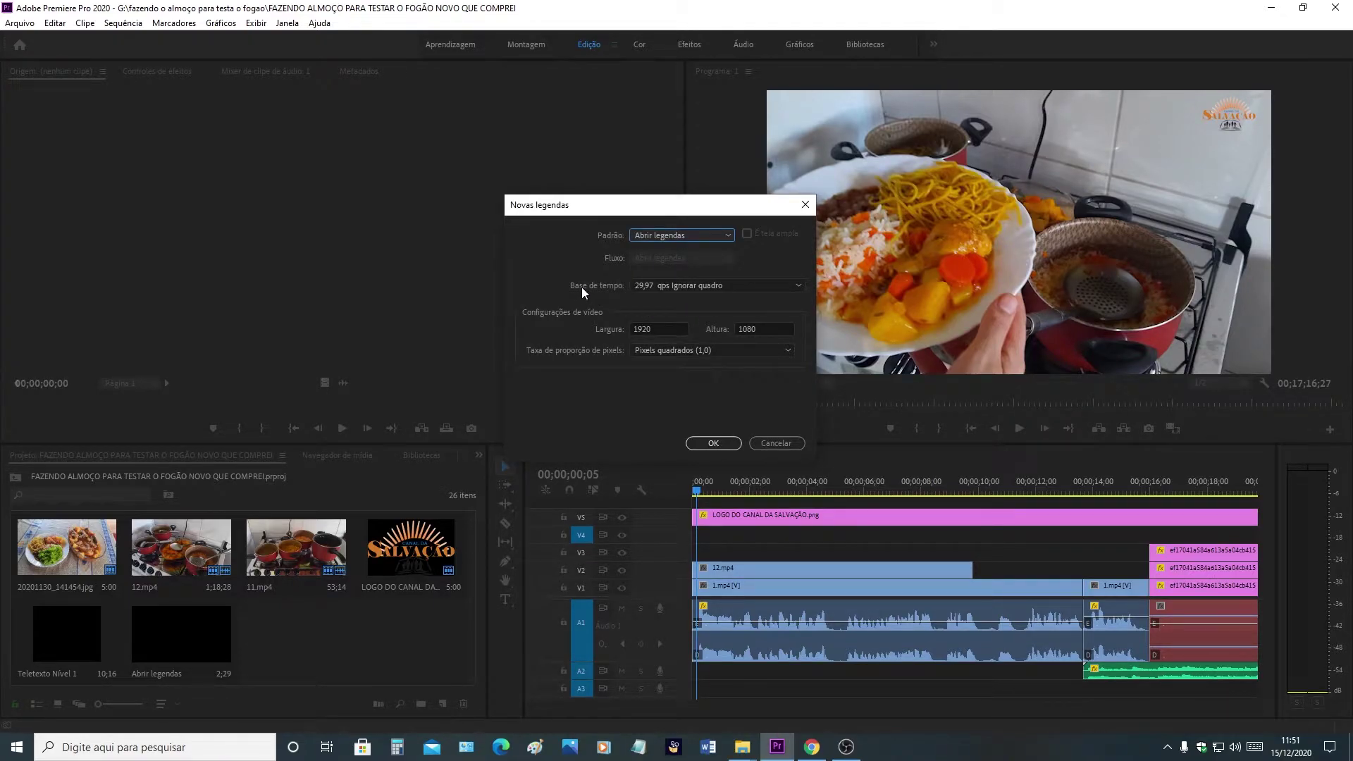
click(713, 286)
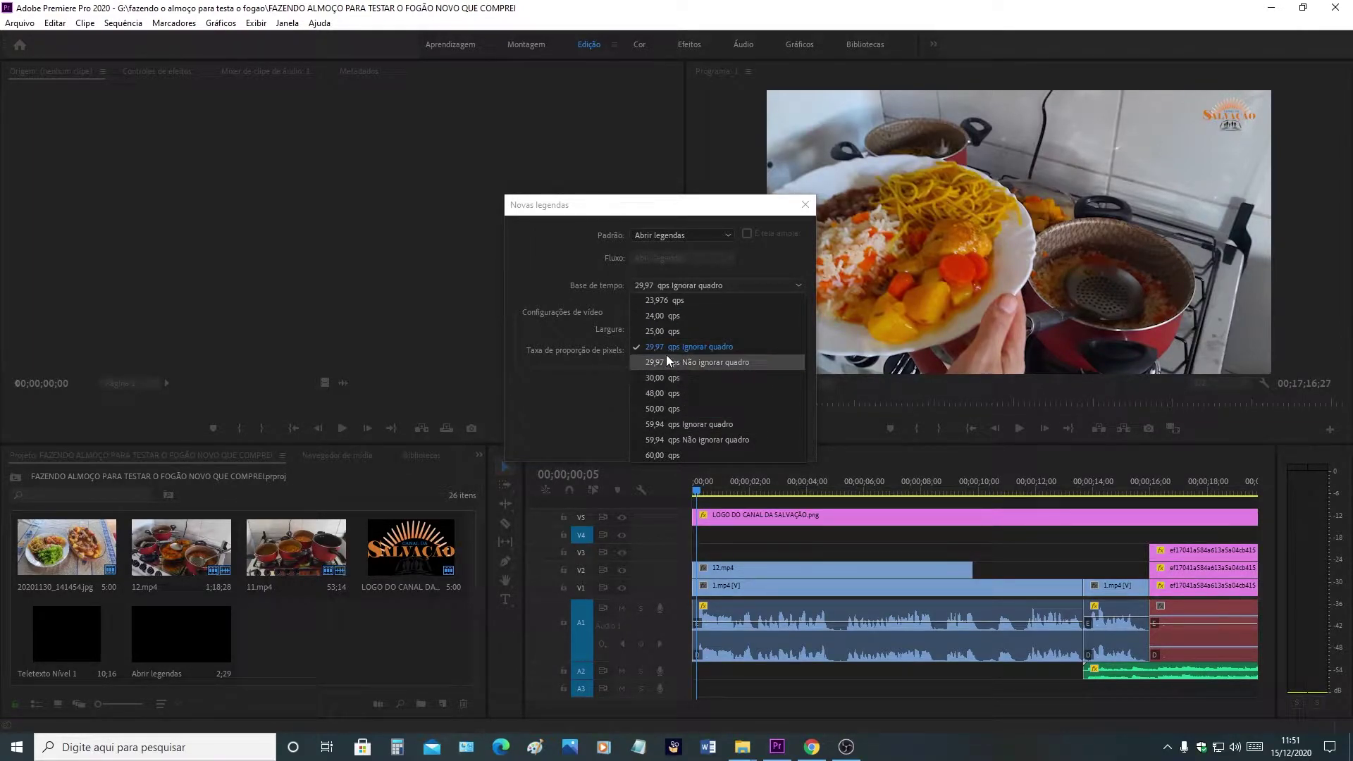
click(738, 286)
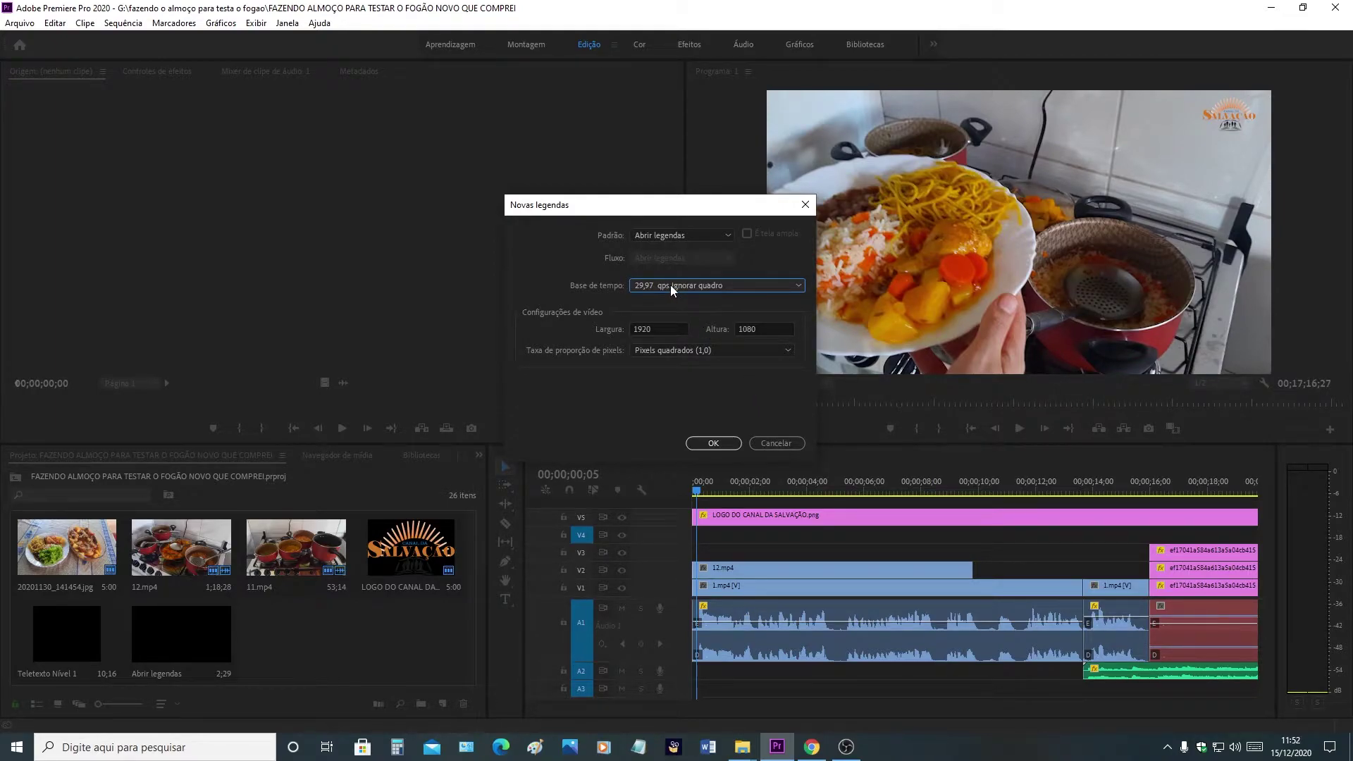
click(684, 236)
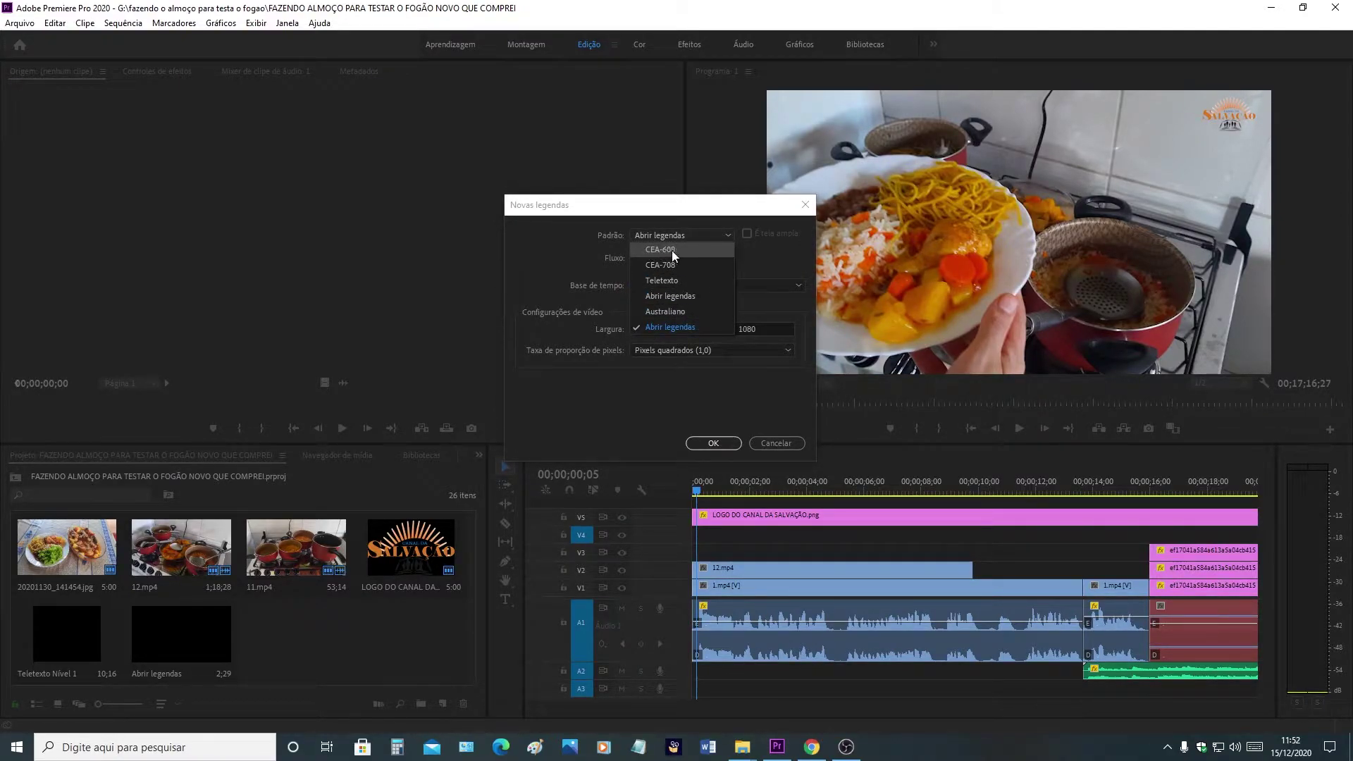
click(662, 327)
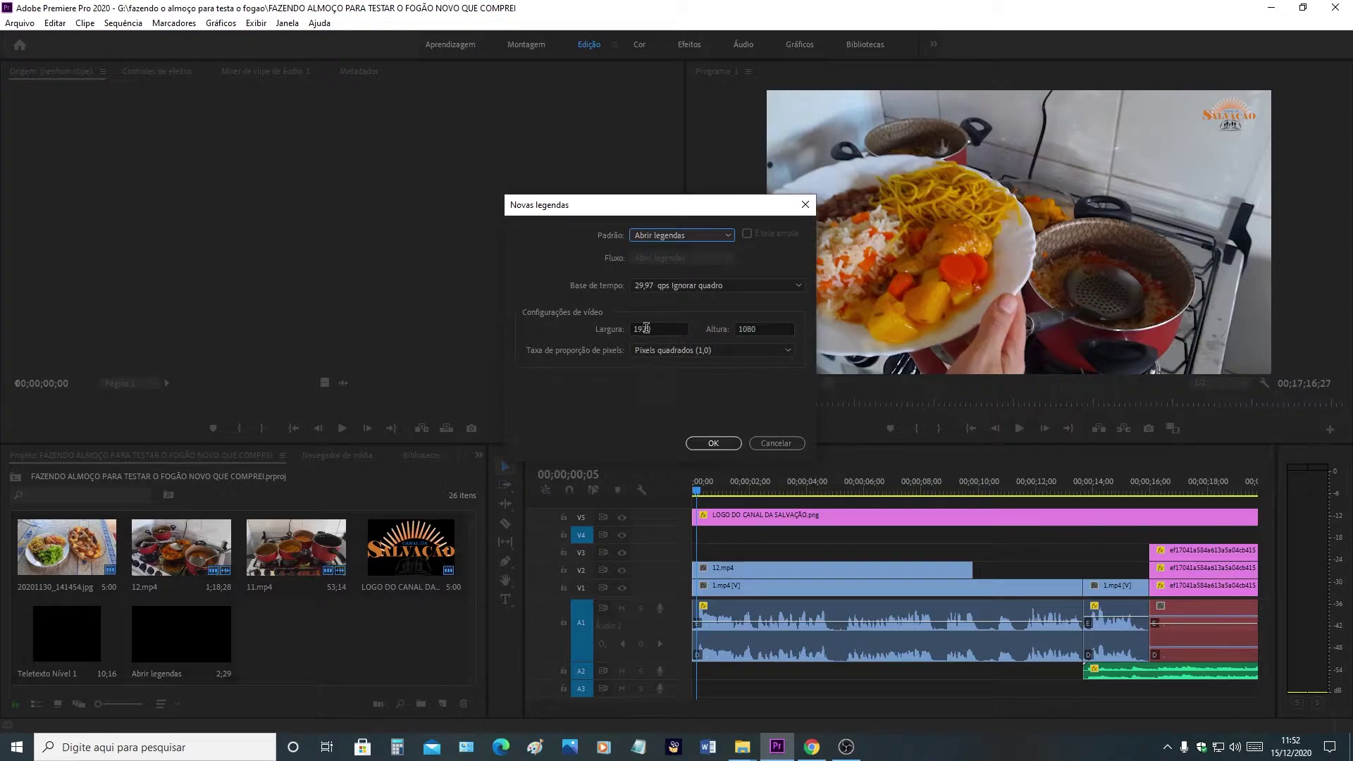
click(714, 444)
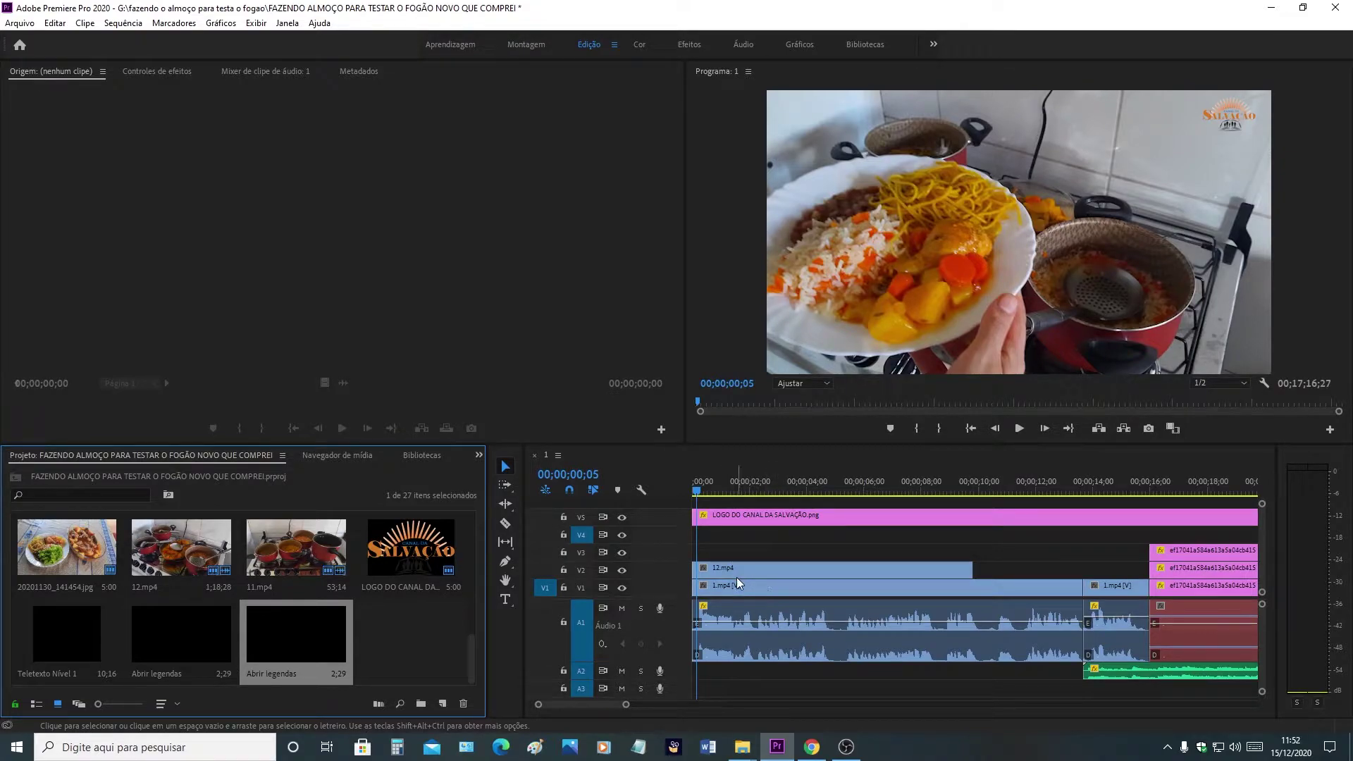
click(125, 24)
click(145, 39)
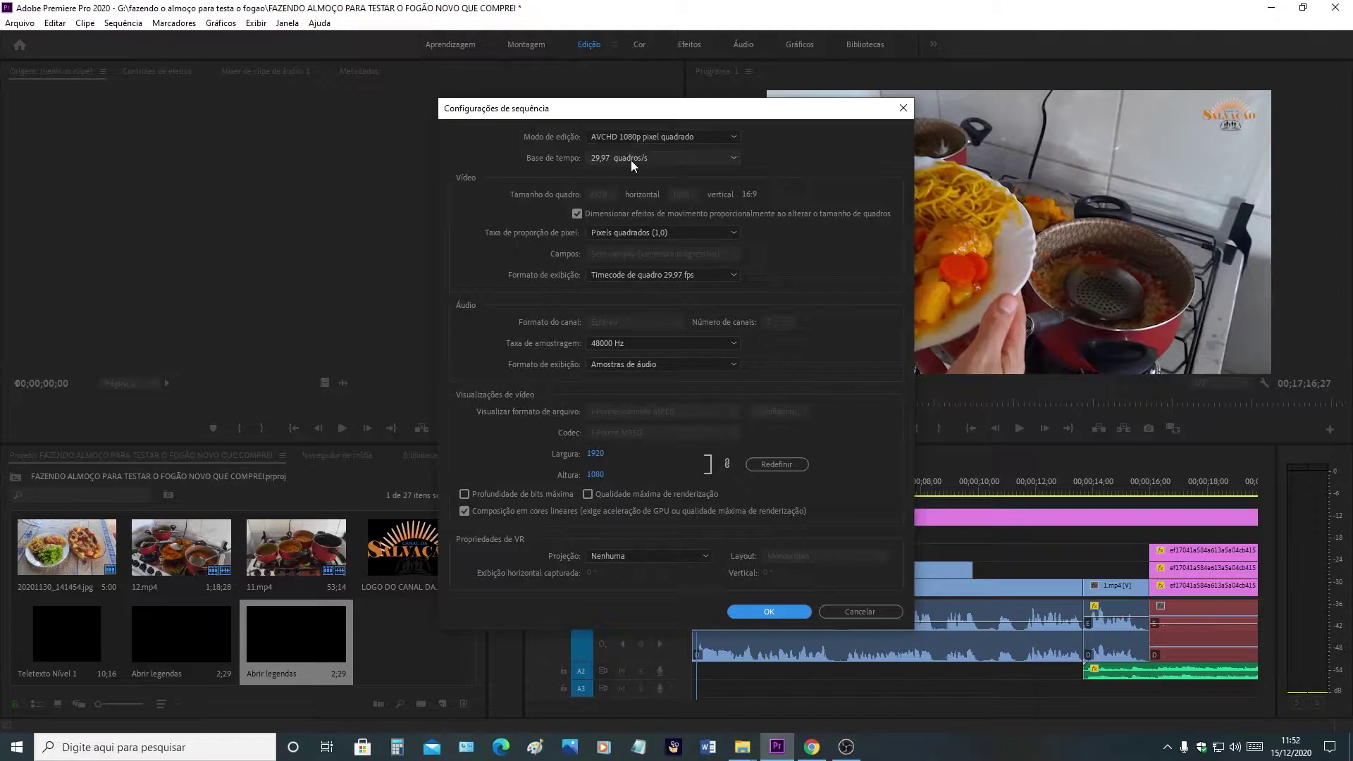
click(790, 612)
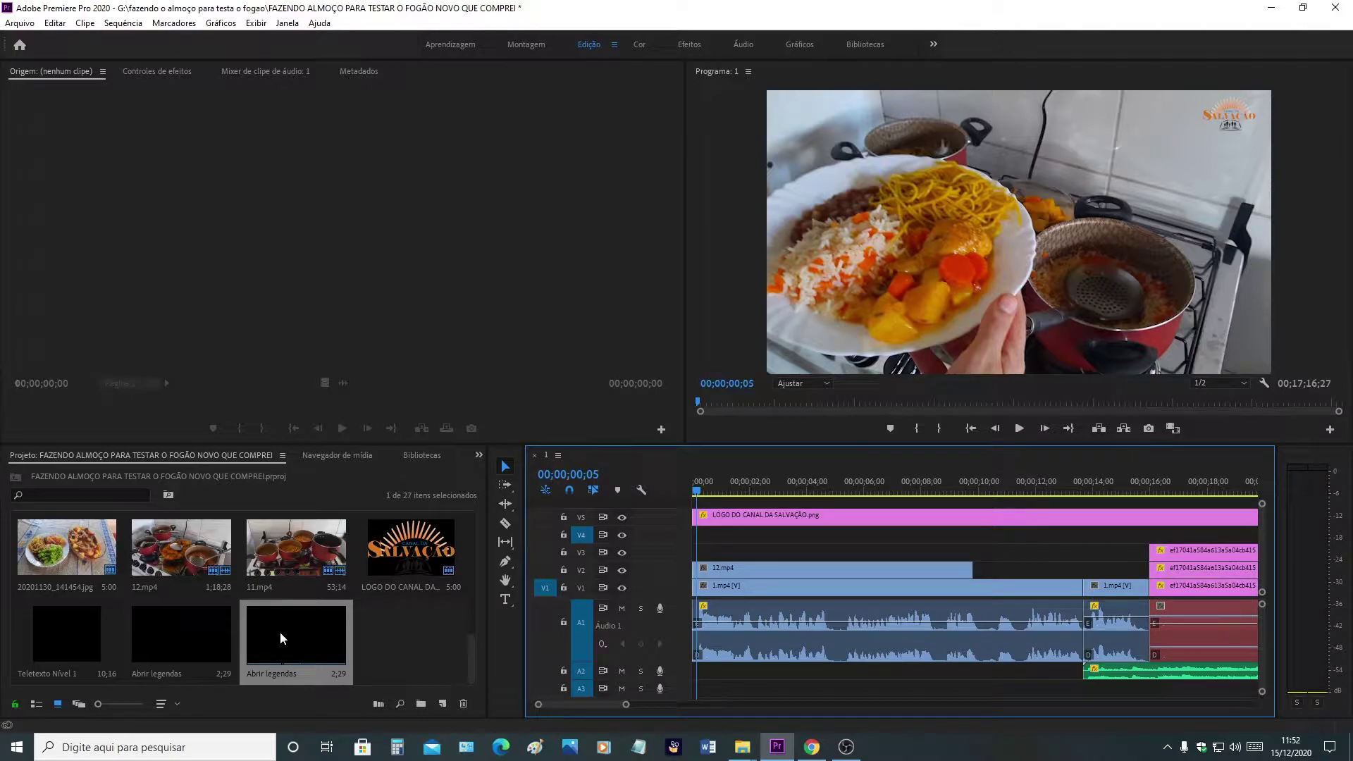
click(343, 643)
mouse_move(343, 644)
mouse_down()
mouse_move(704, 556)
mouse_move(971, 555)
mouse_up()
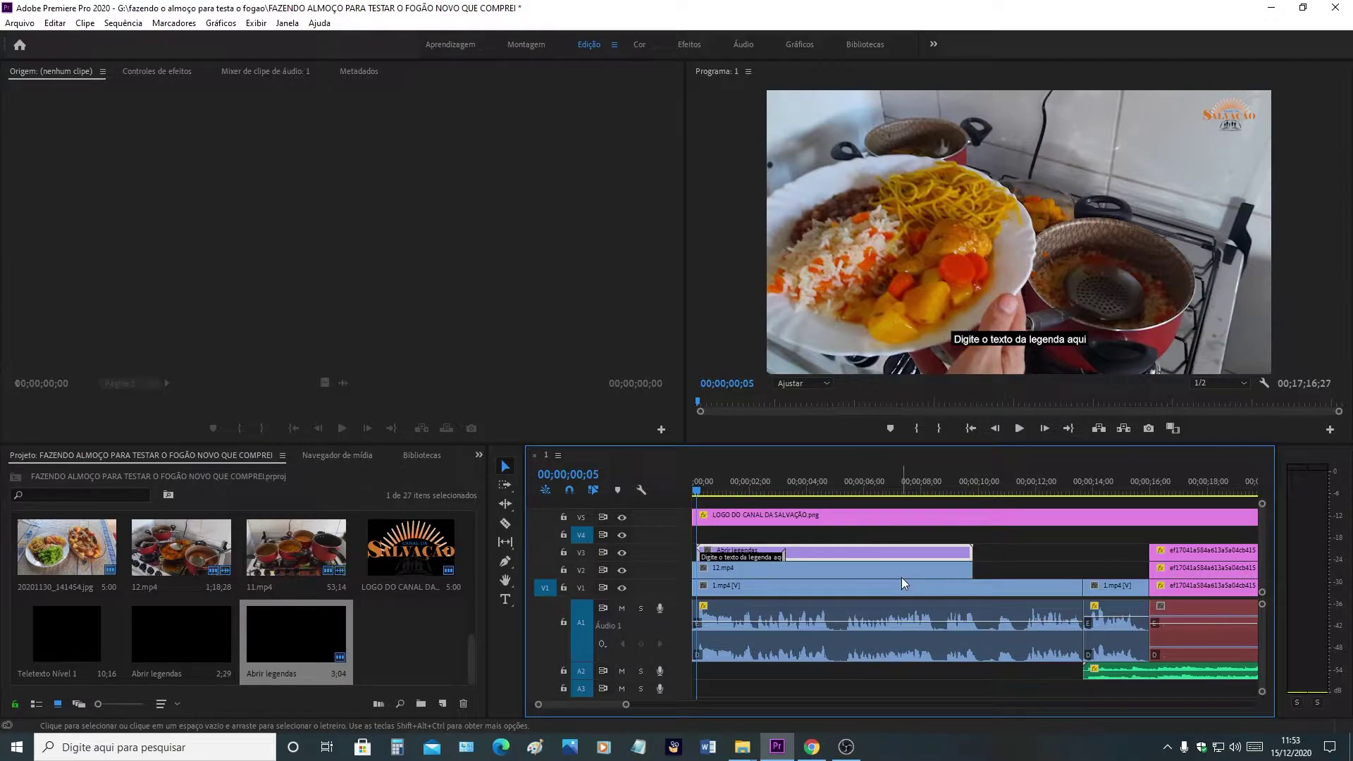
Lengthen the caption clip, move the logo down to V4, and open the caption's text
mouse_move(971, 553)
mouse_down()
mouse_move(1107, 553)
mouse_move(1011, 552)
mouse_up()
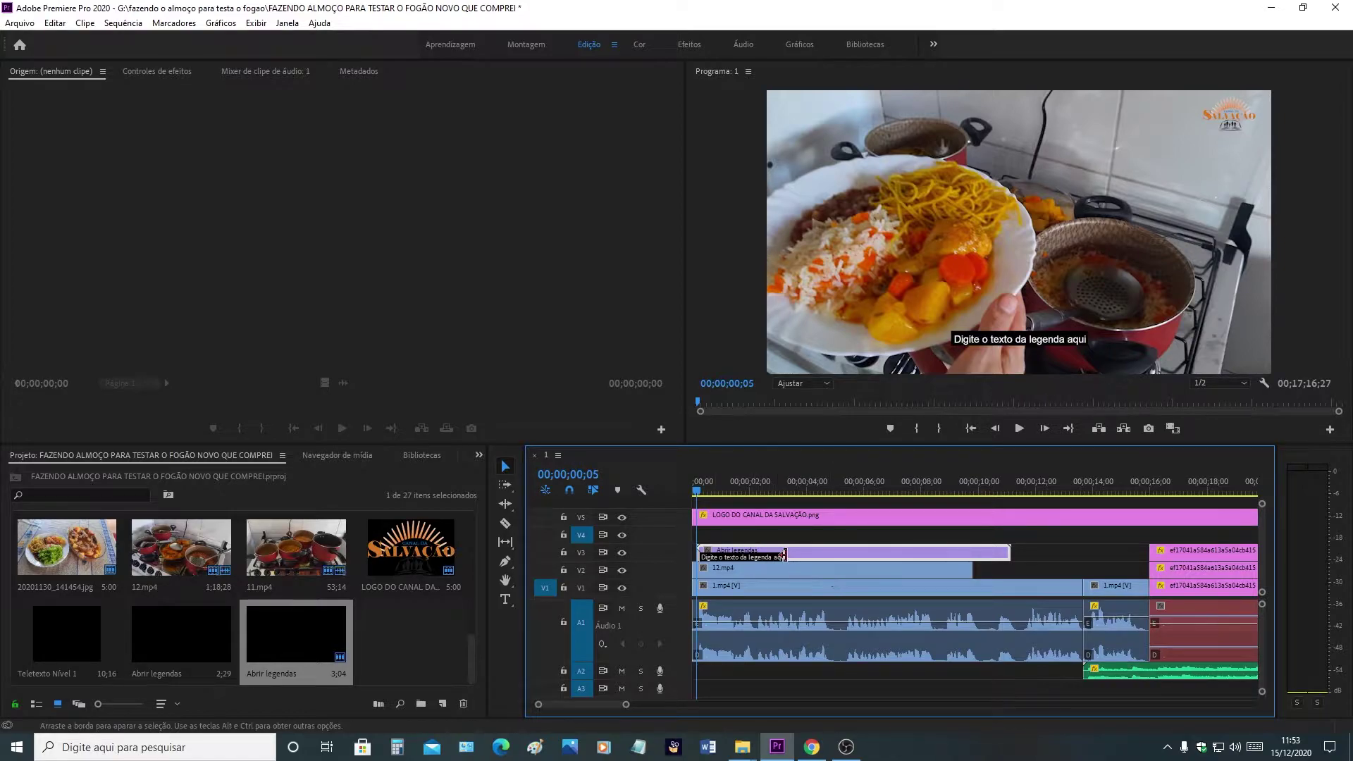
mouse_move(761, 520)
mouse_down()
mouse_move(759, 533)
mouse_move(794, 519)
mouse_up()
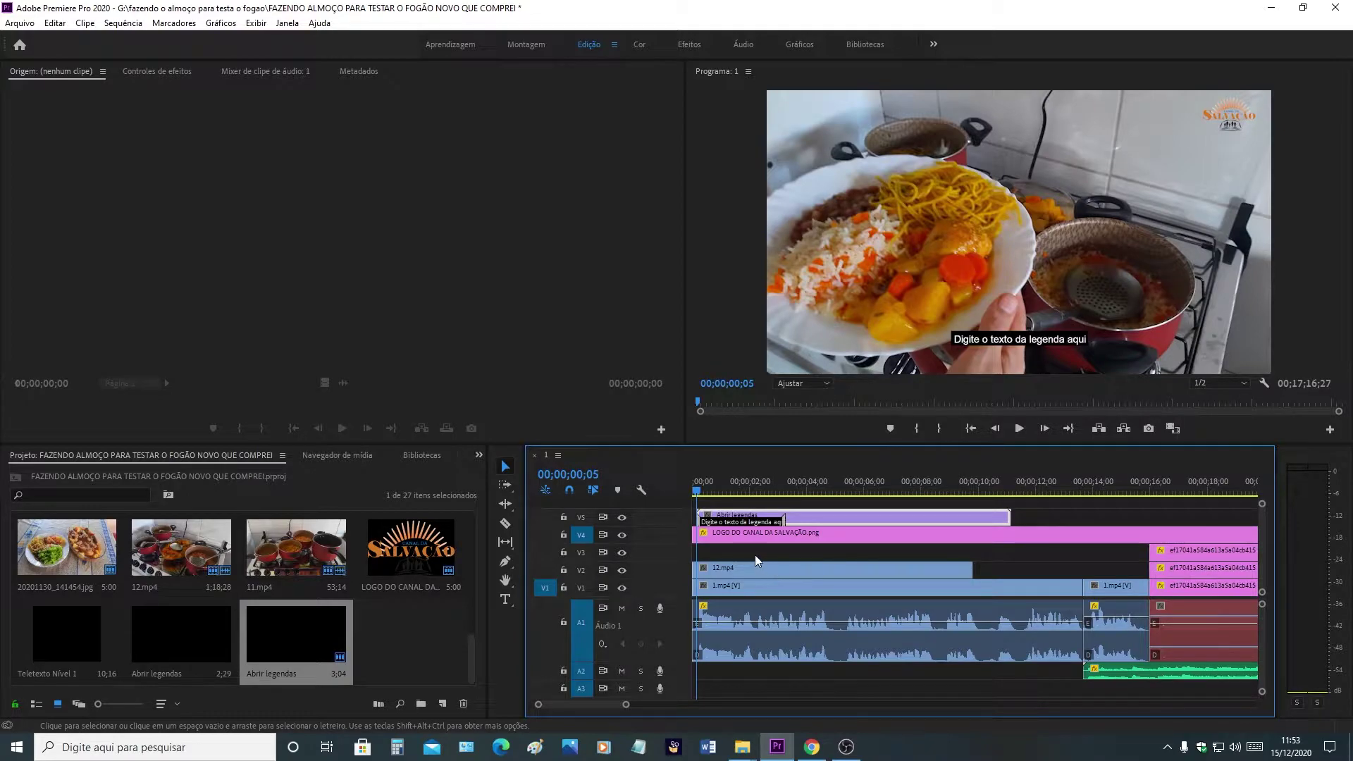
double_click(722, 525)
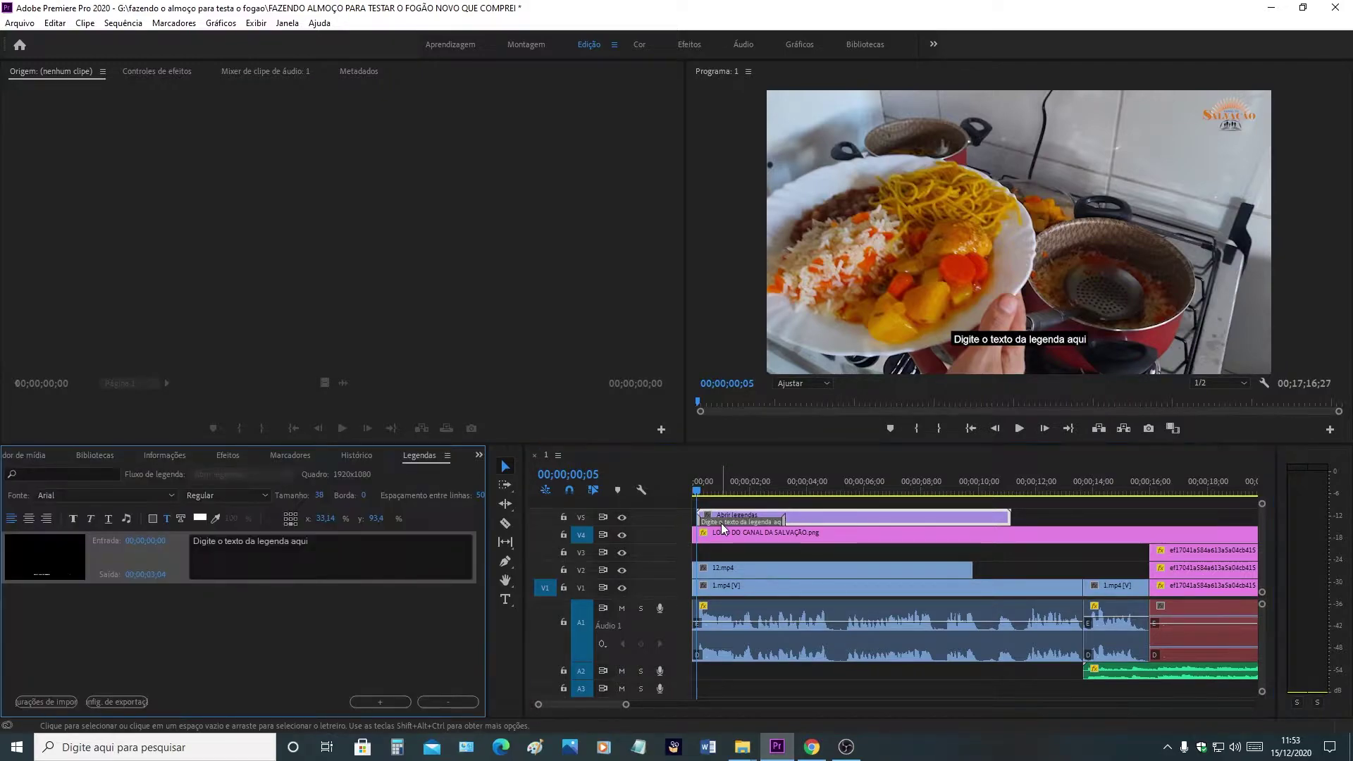
Replace the placeholder caption text with 'OI MENINAS E MENINOS, TUDO BEM?'
click(480, 455)
click(494, 472)
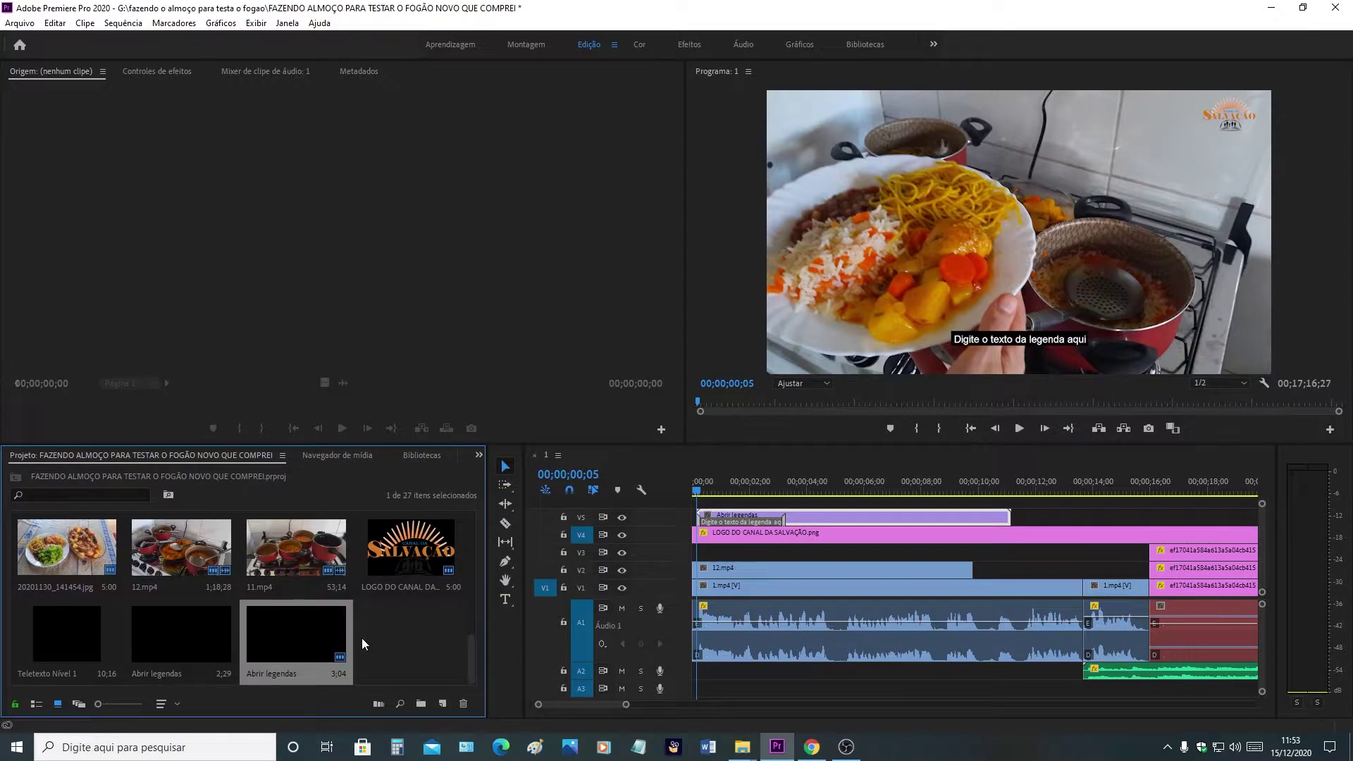
click(478, 456)
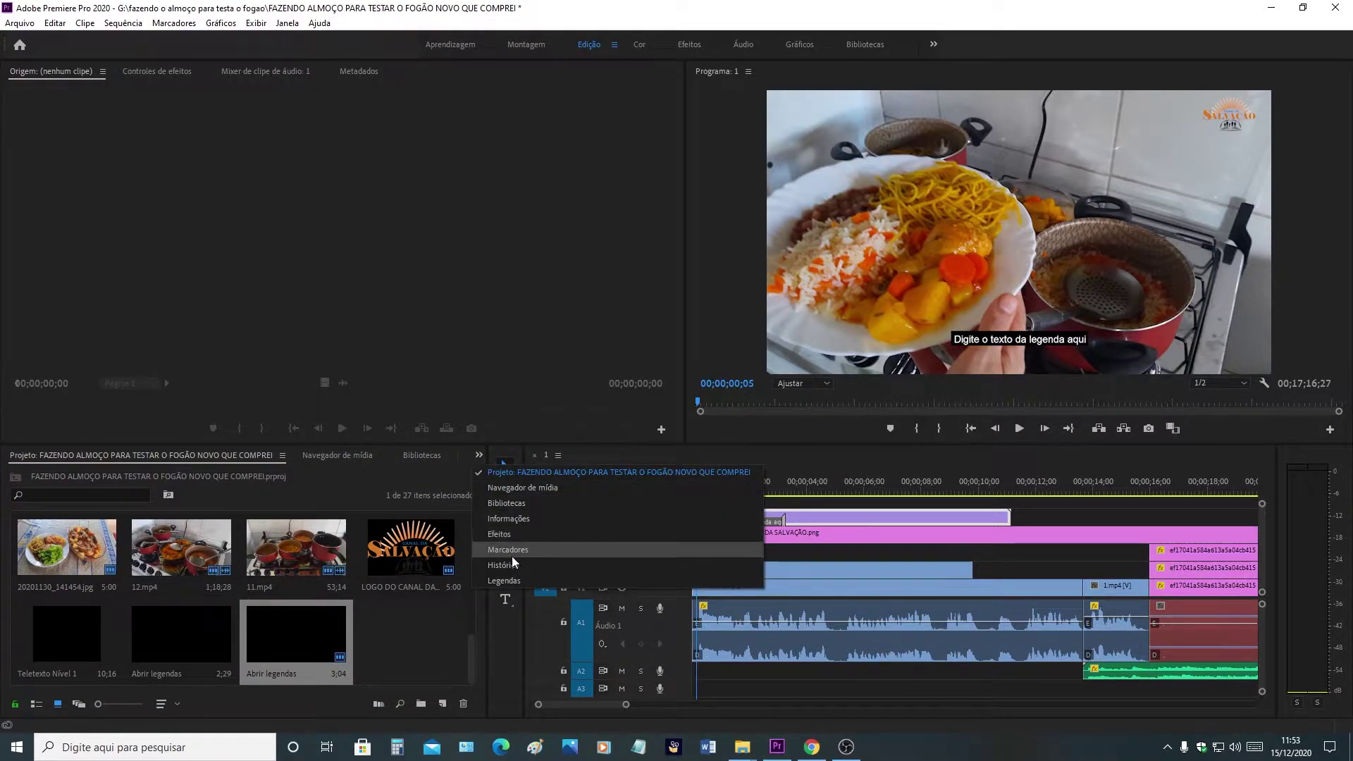
click(509, 581)
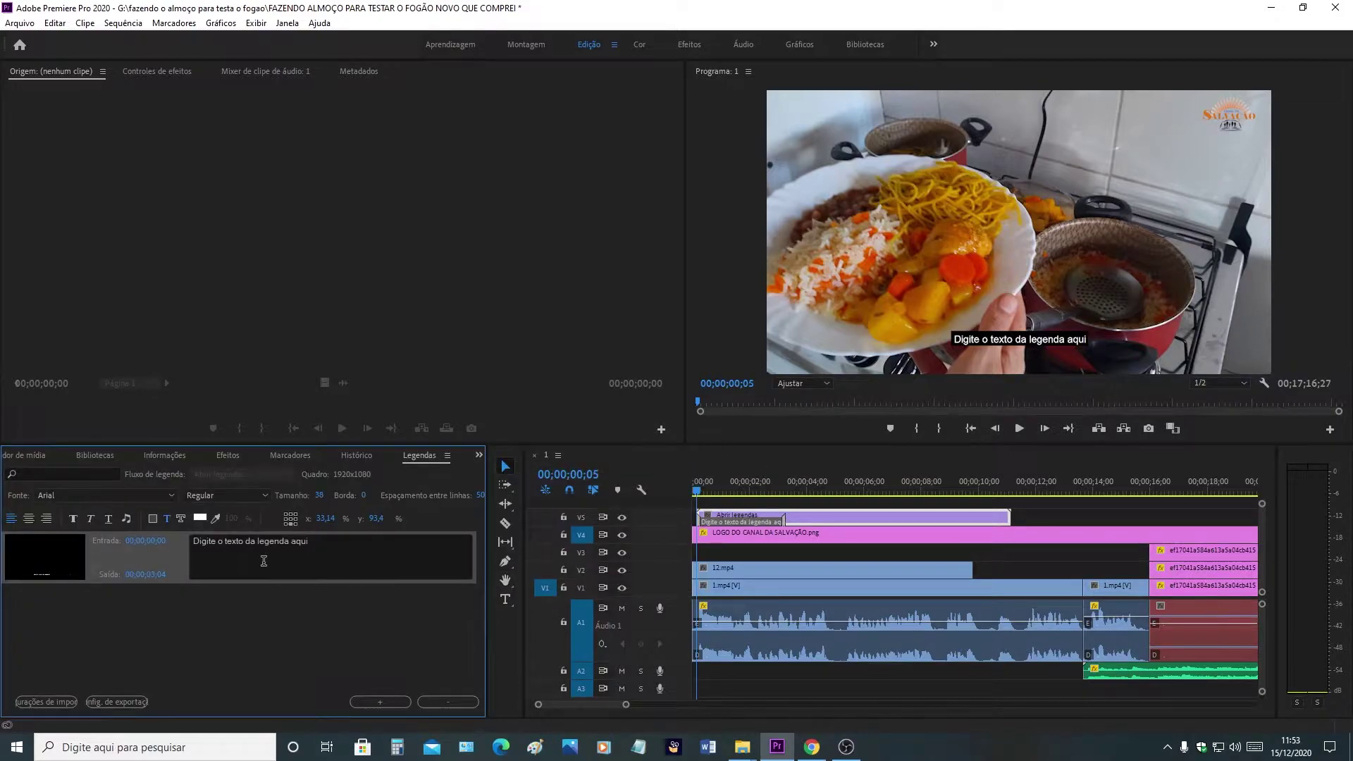
click(313, 543)
drag(312, 543, 192, 542)
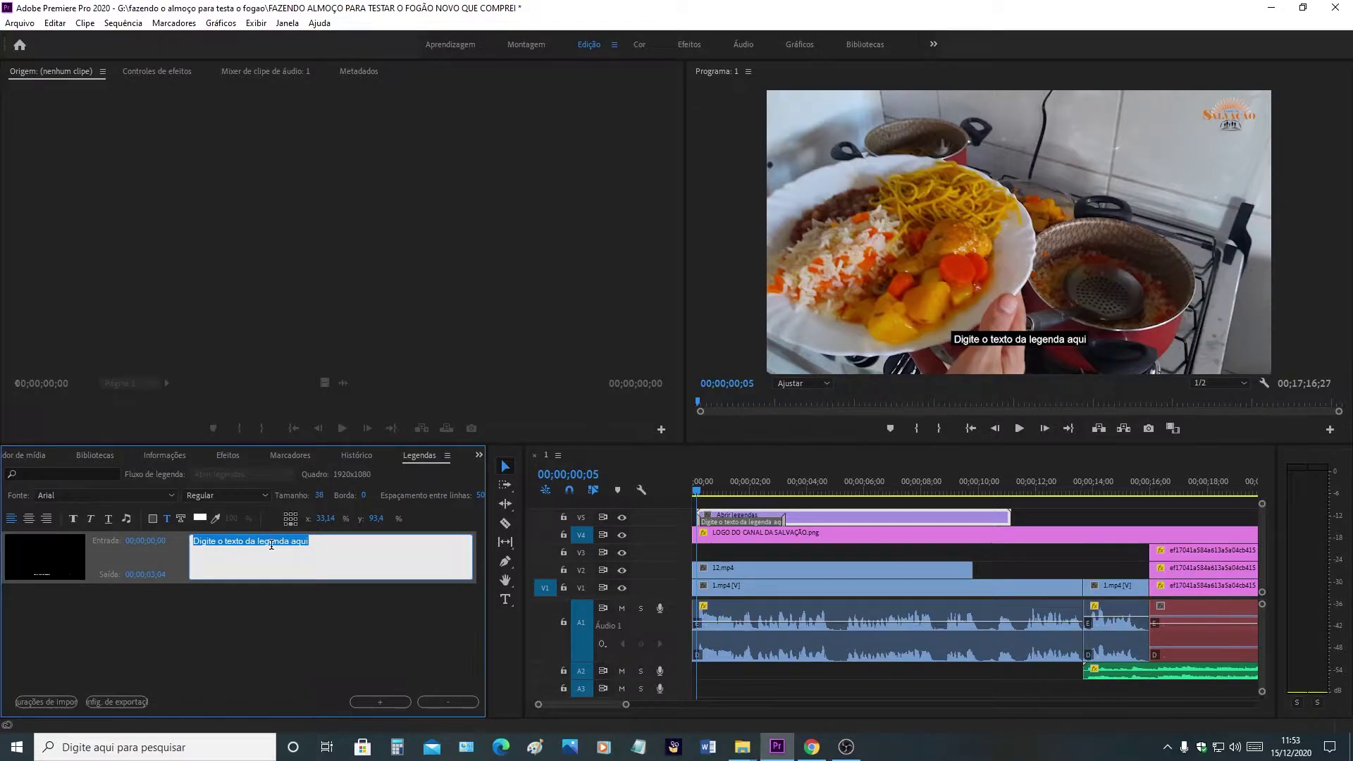
text(OI)
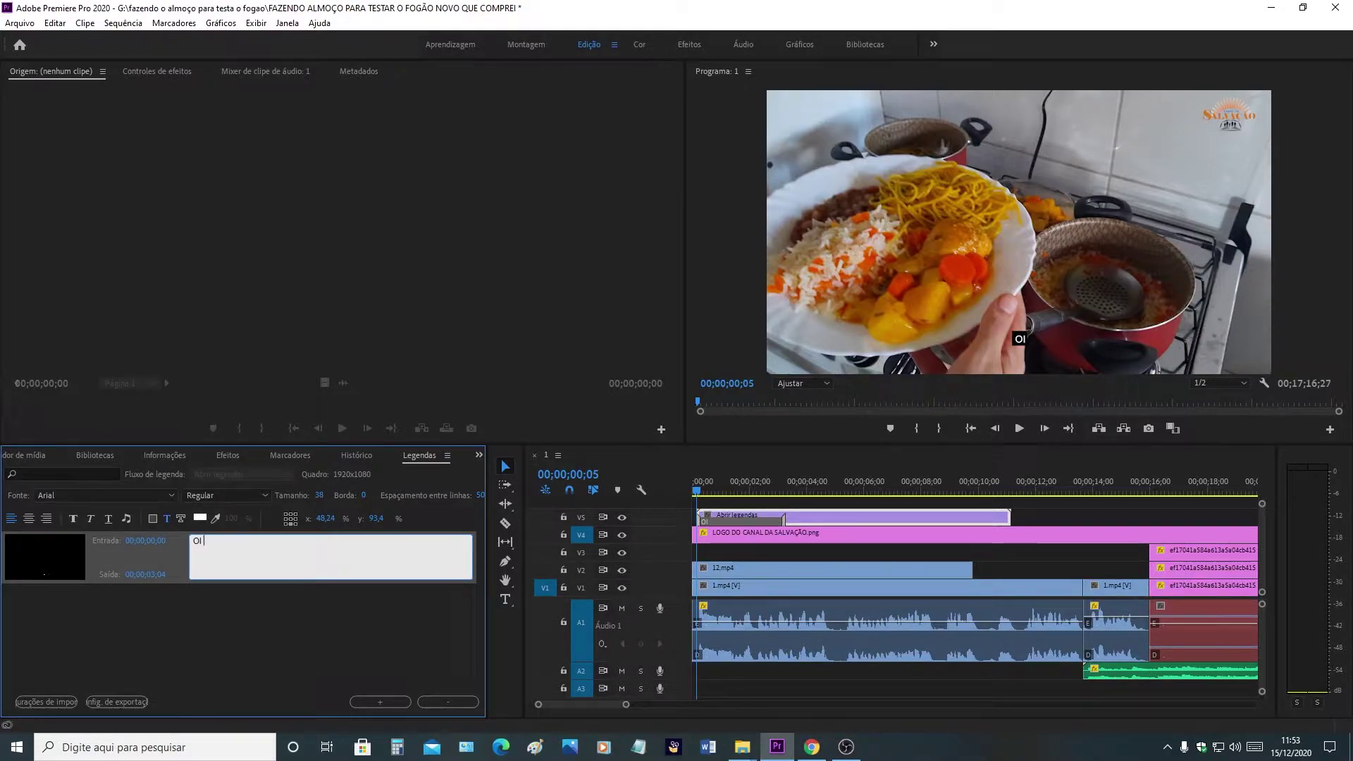
text( MEN)
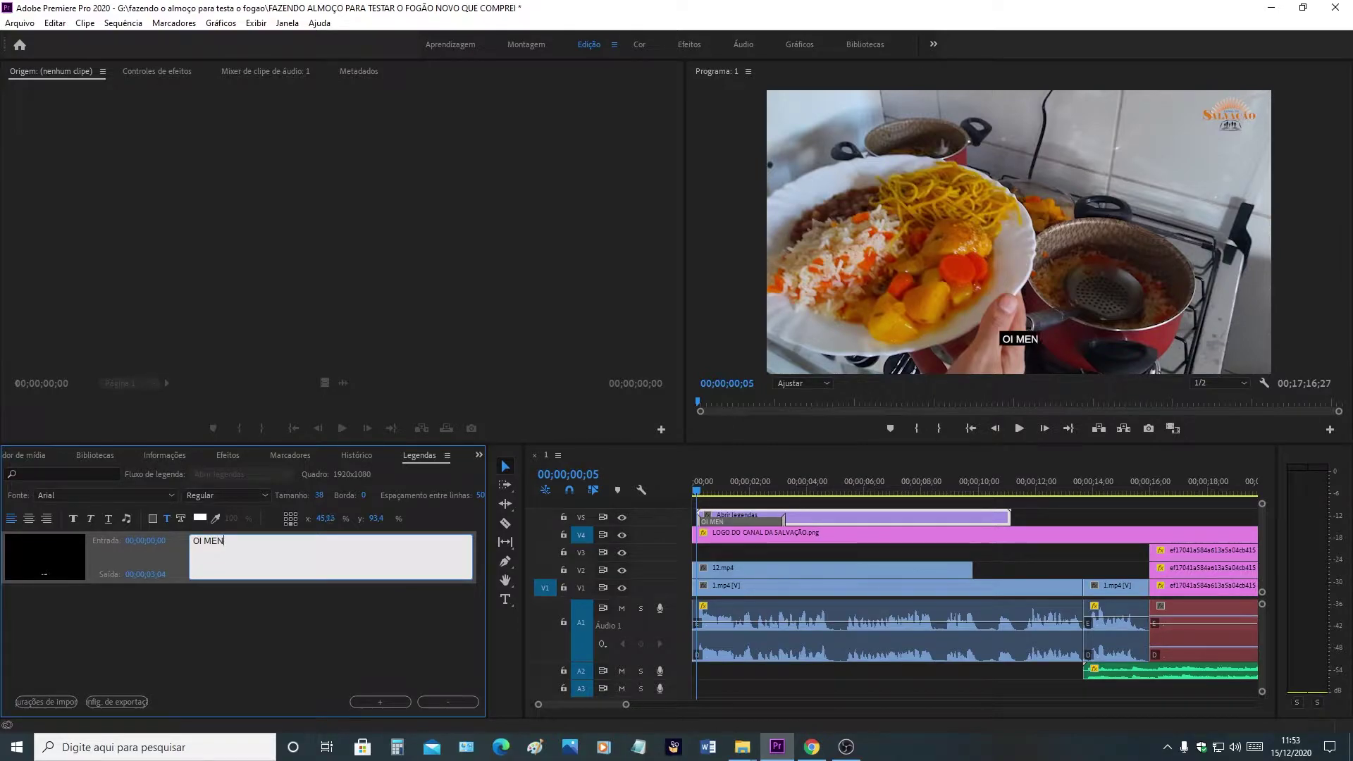
text(INAS)
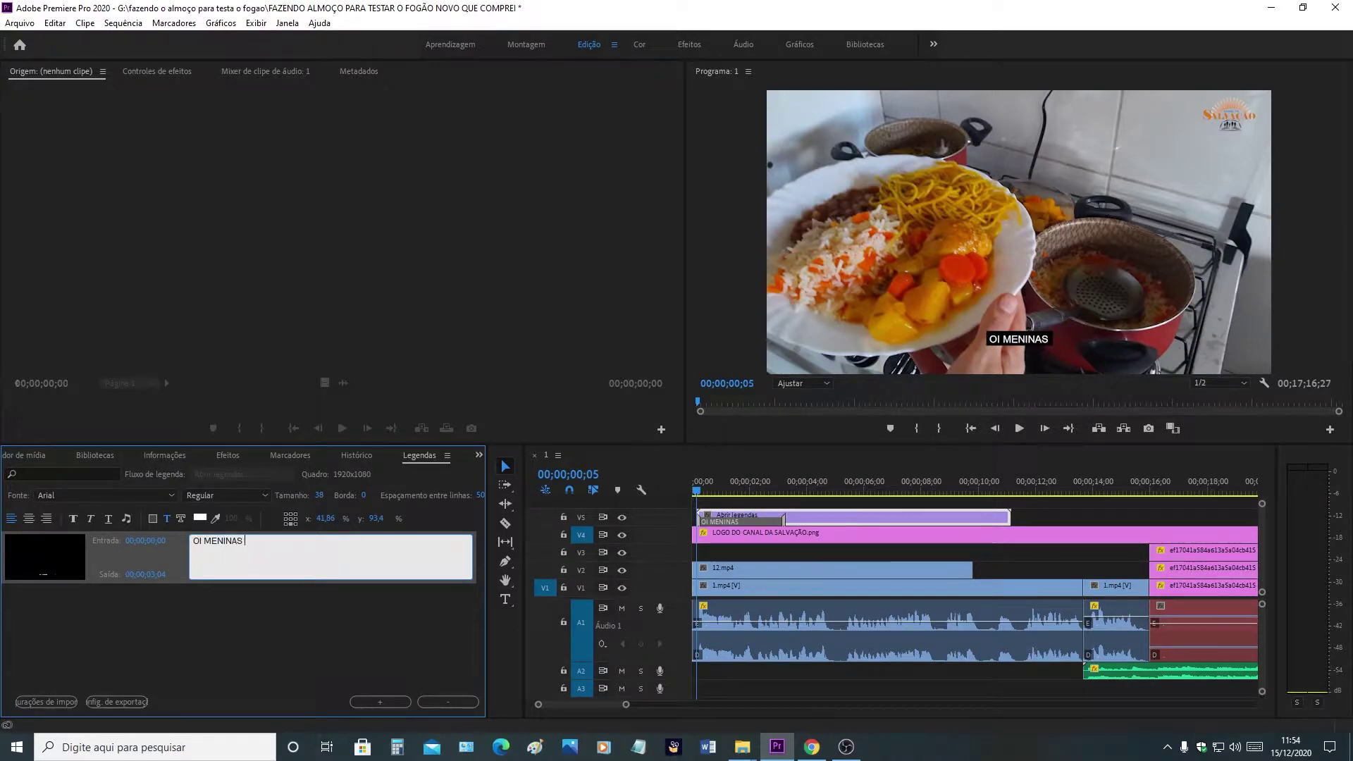
text( E M)
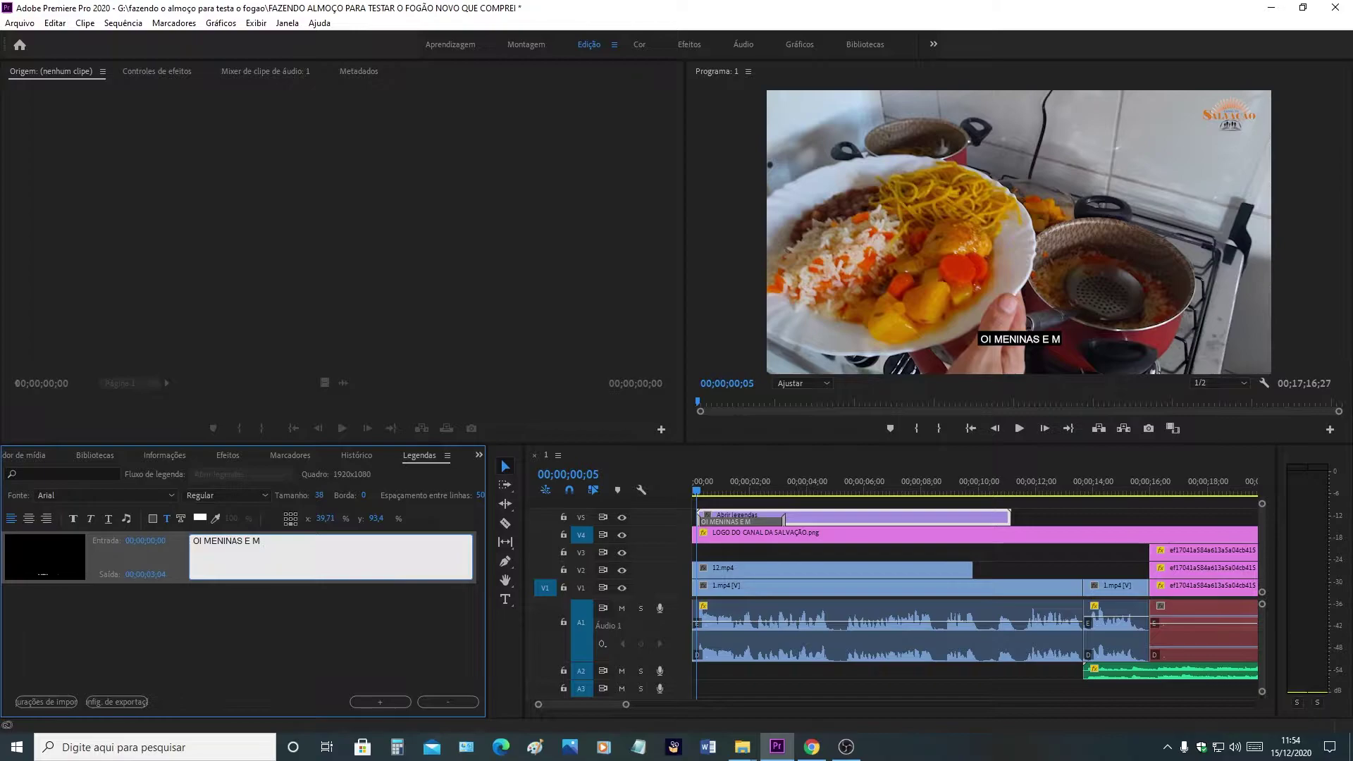
text(ENI)
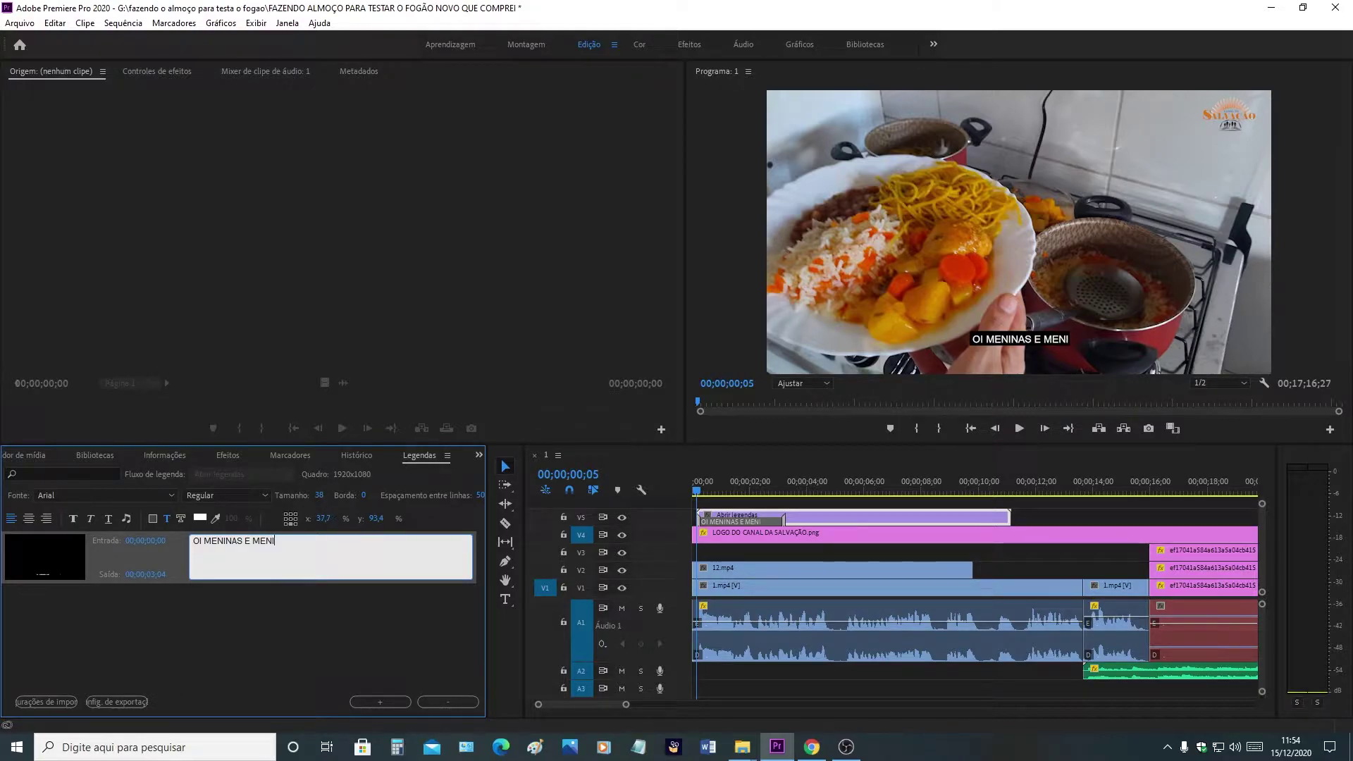
text(NOS)
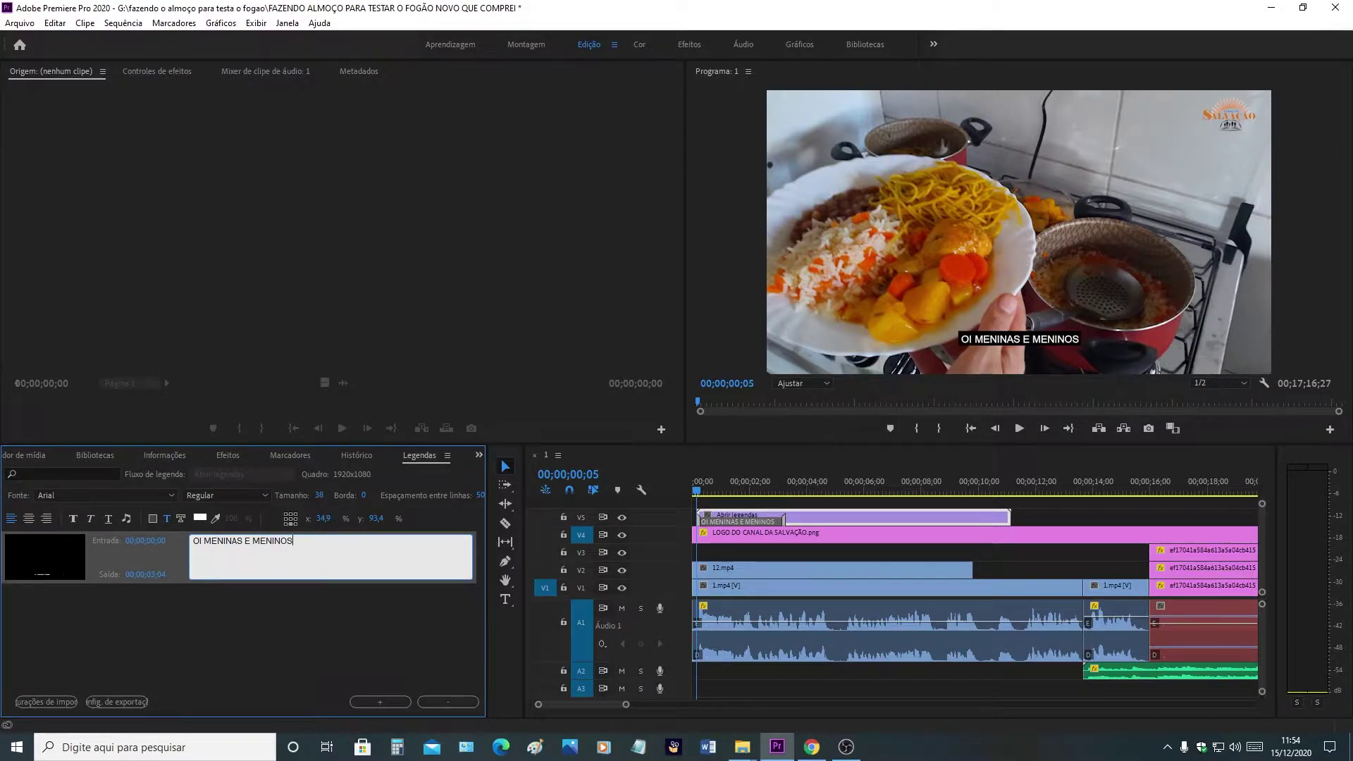
text(, TUDO BEM)
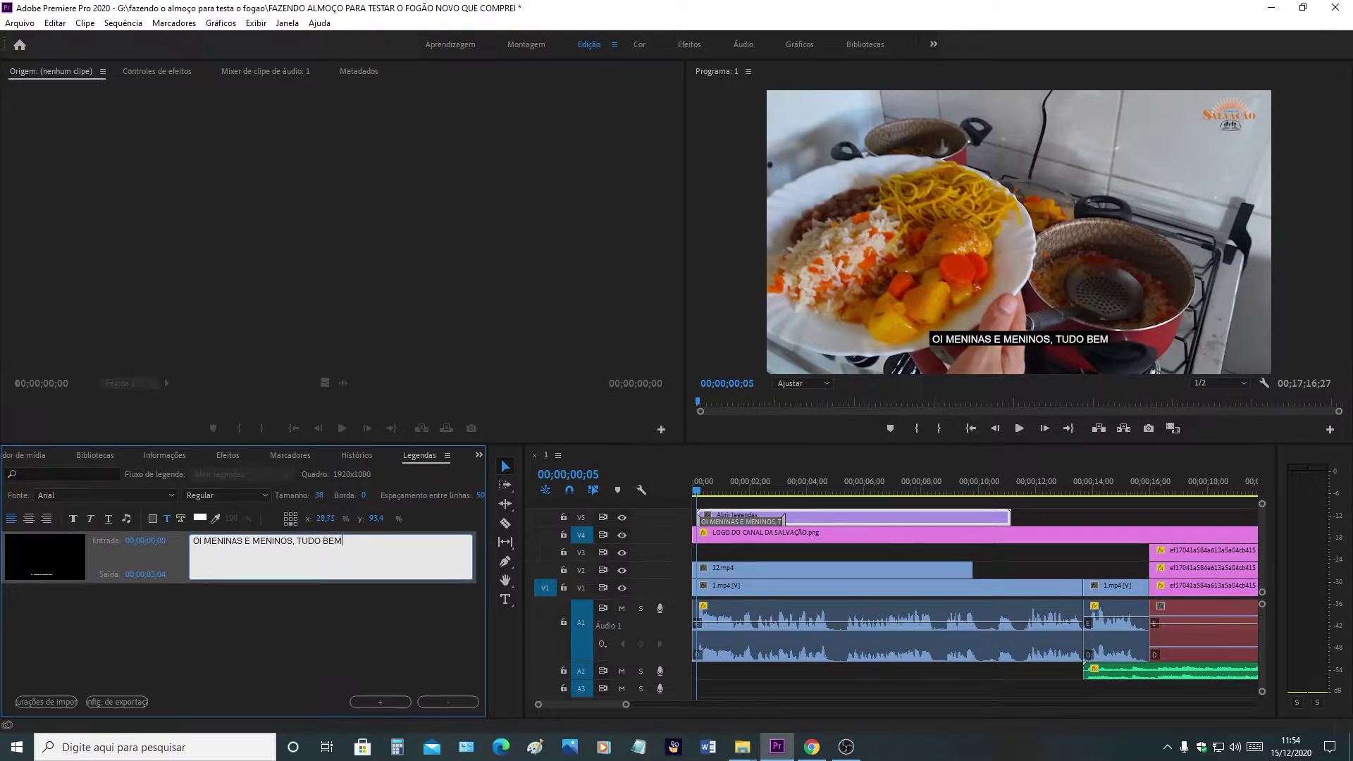
text(?)
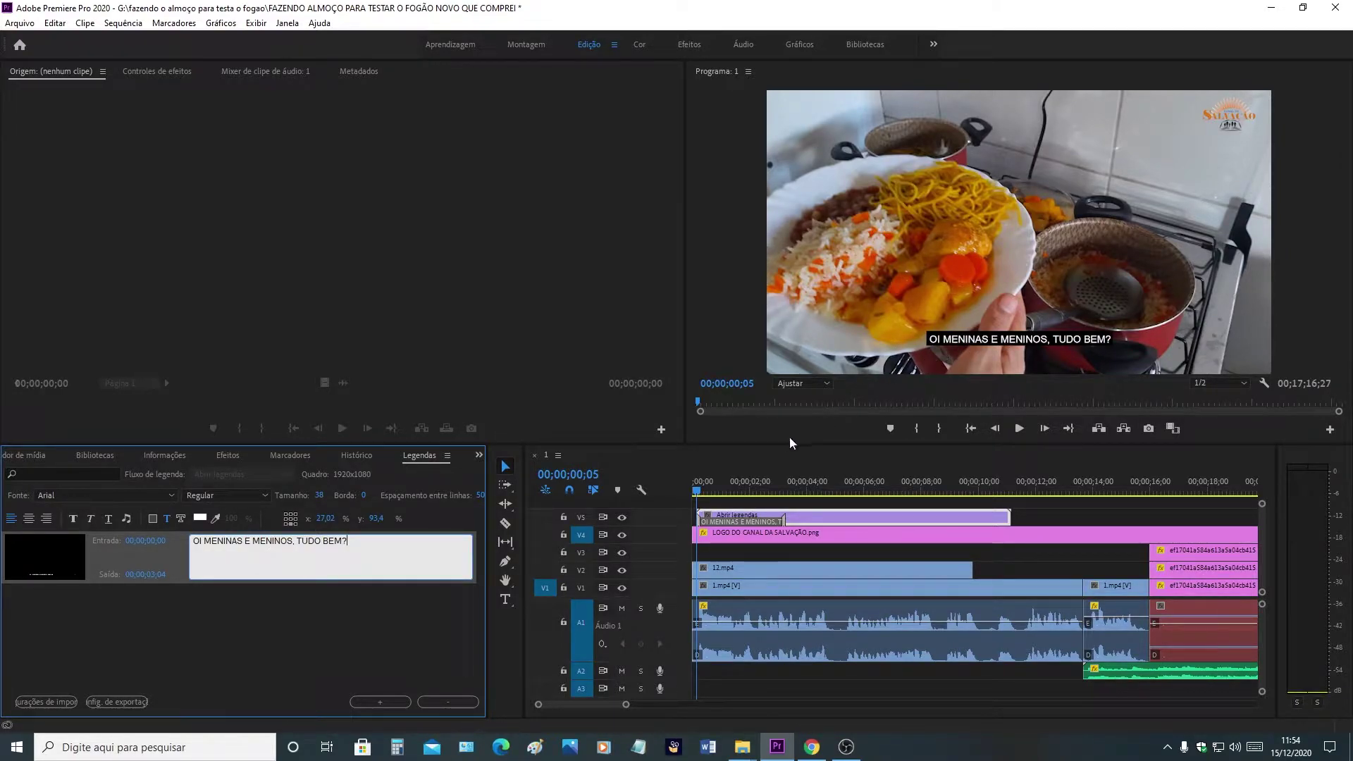
Preview the greeting, then add a second caption after it and extend it on the timeline
click(701, 495)
key(space)
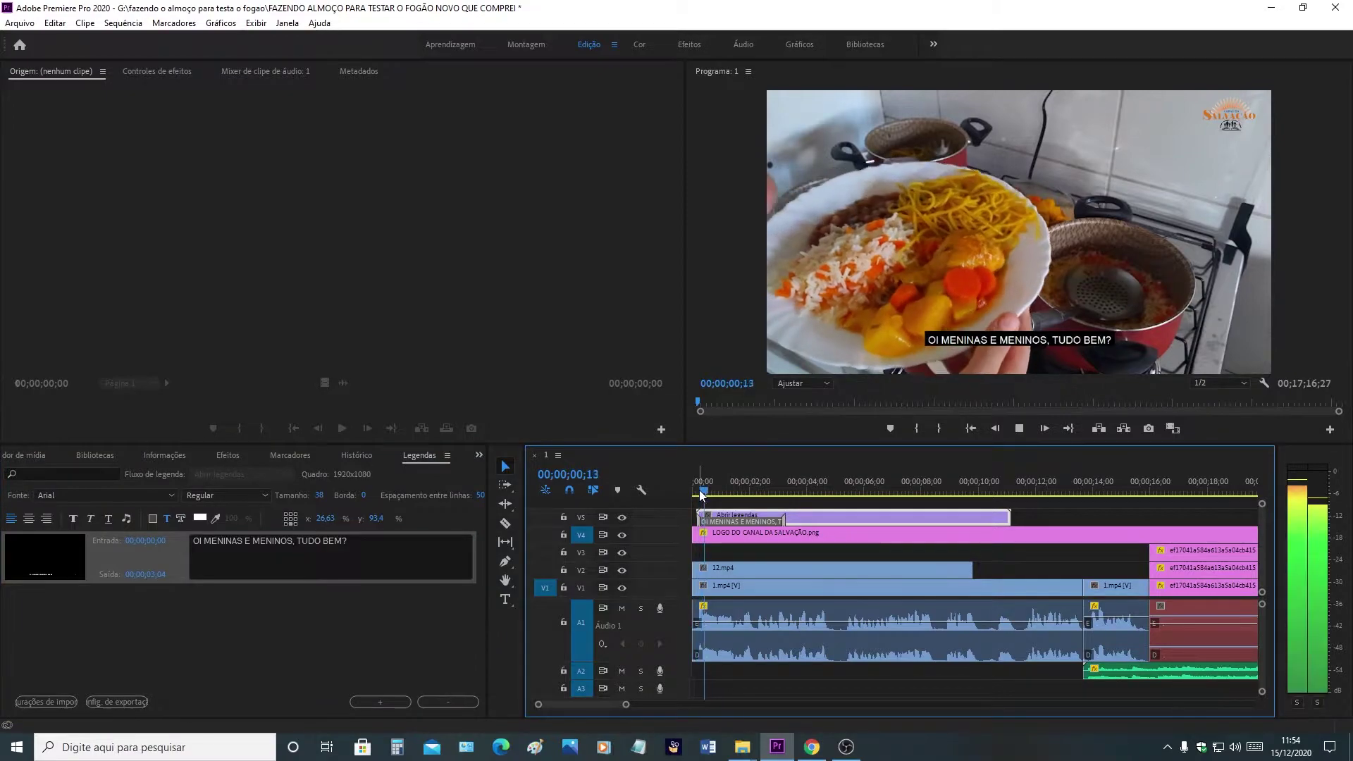
key(space)
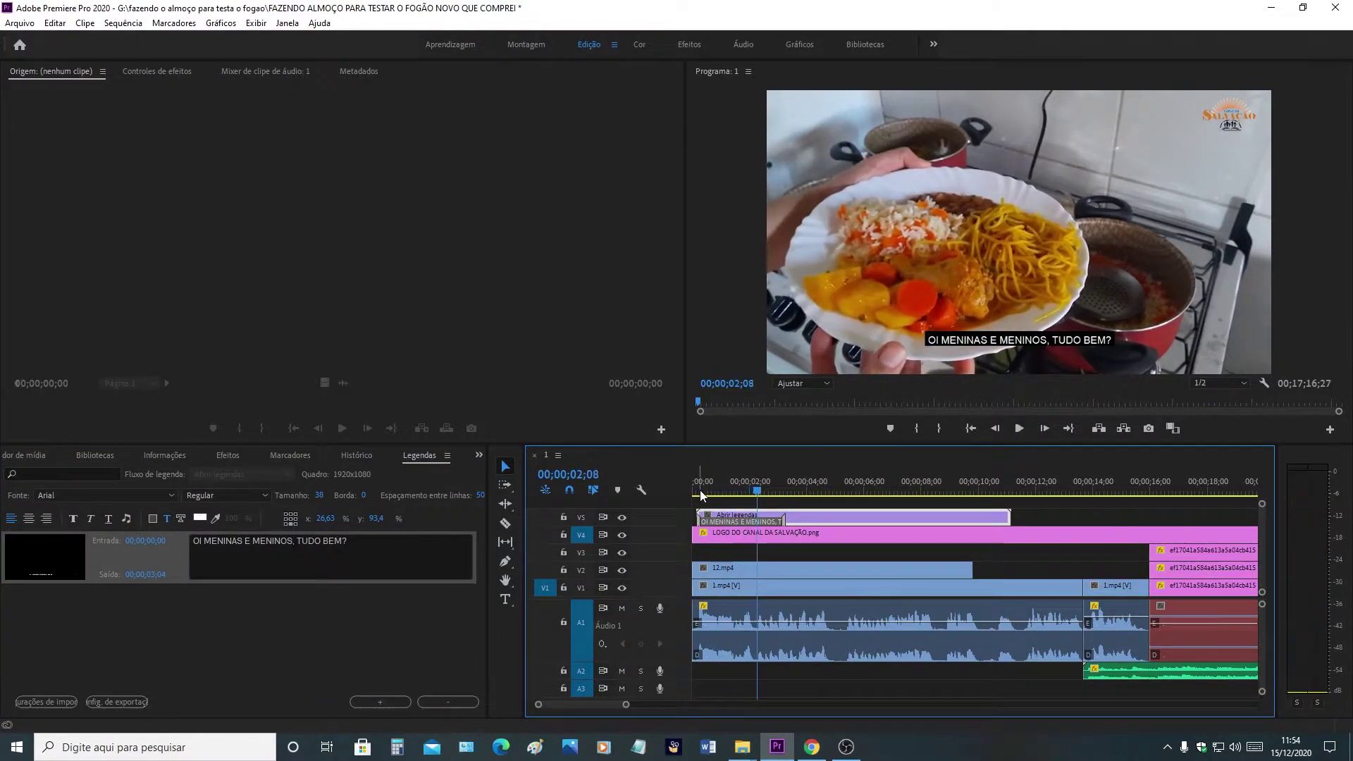
click(753, 491)
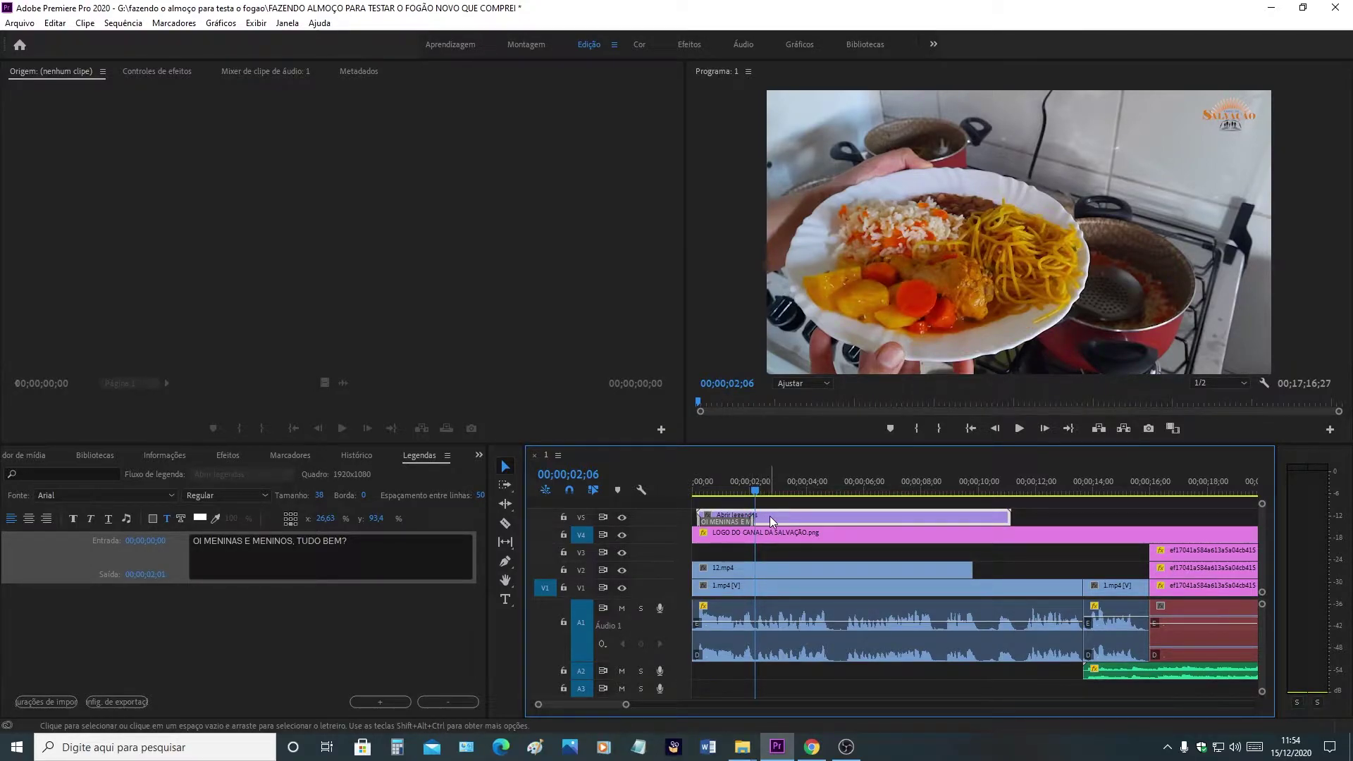
click(381, 702)
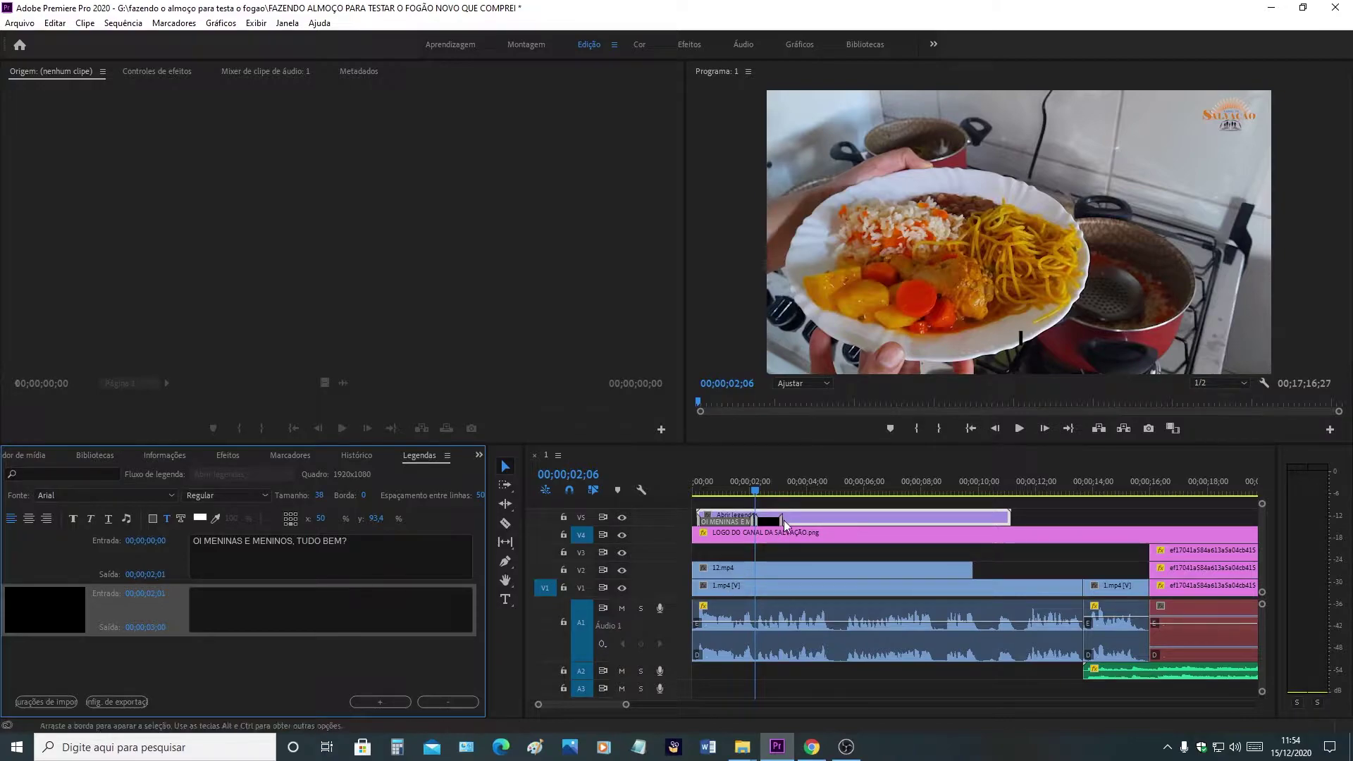
drag(778, 519, 837, 519)
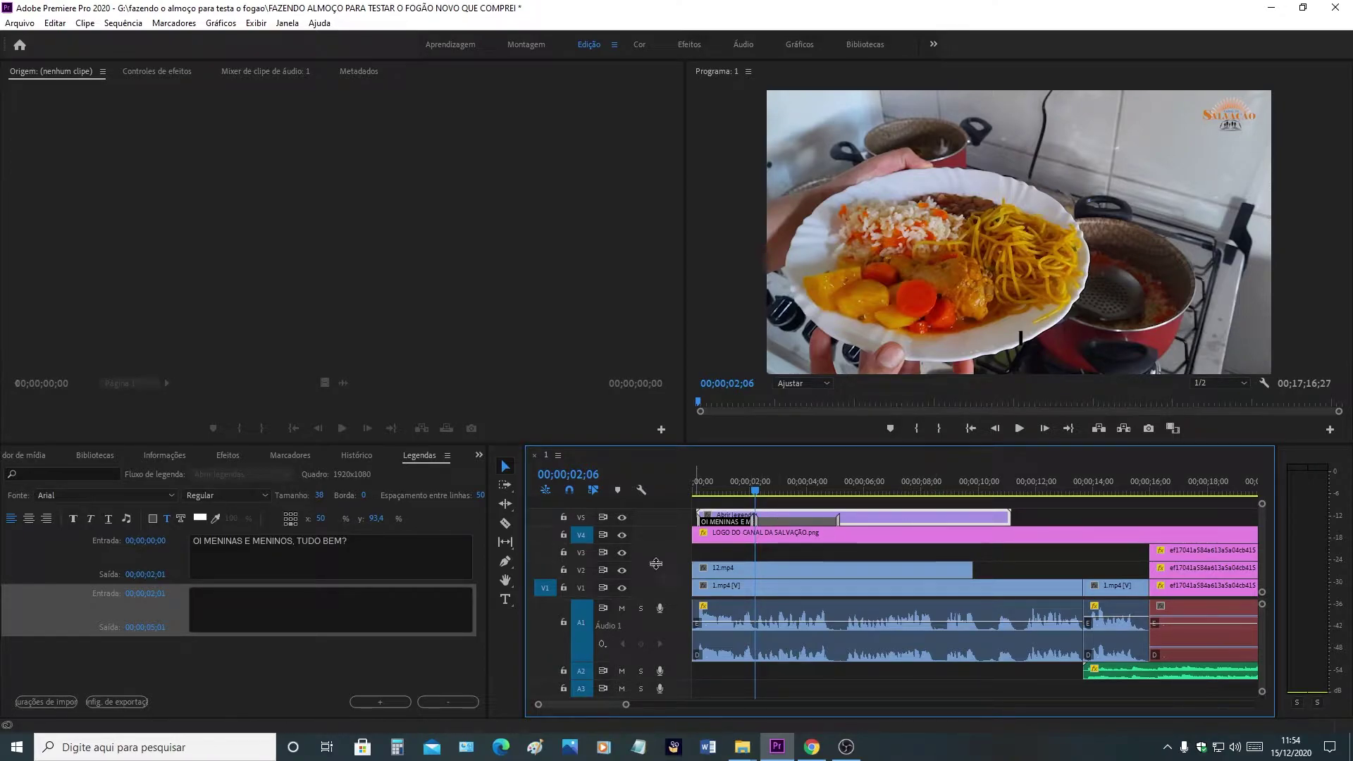
Recheck the timing and delete the empty second caption so the greeting ends at 00;00;02;01
key(space)
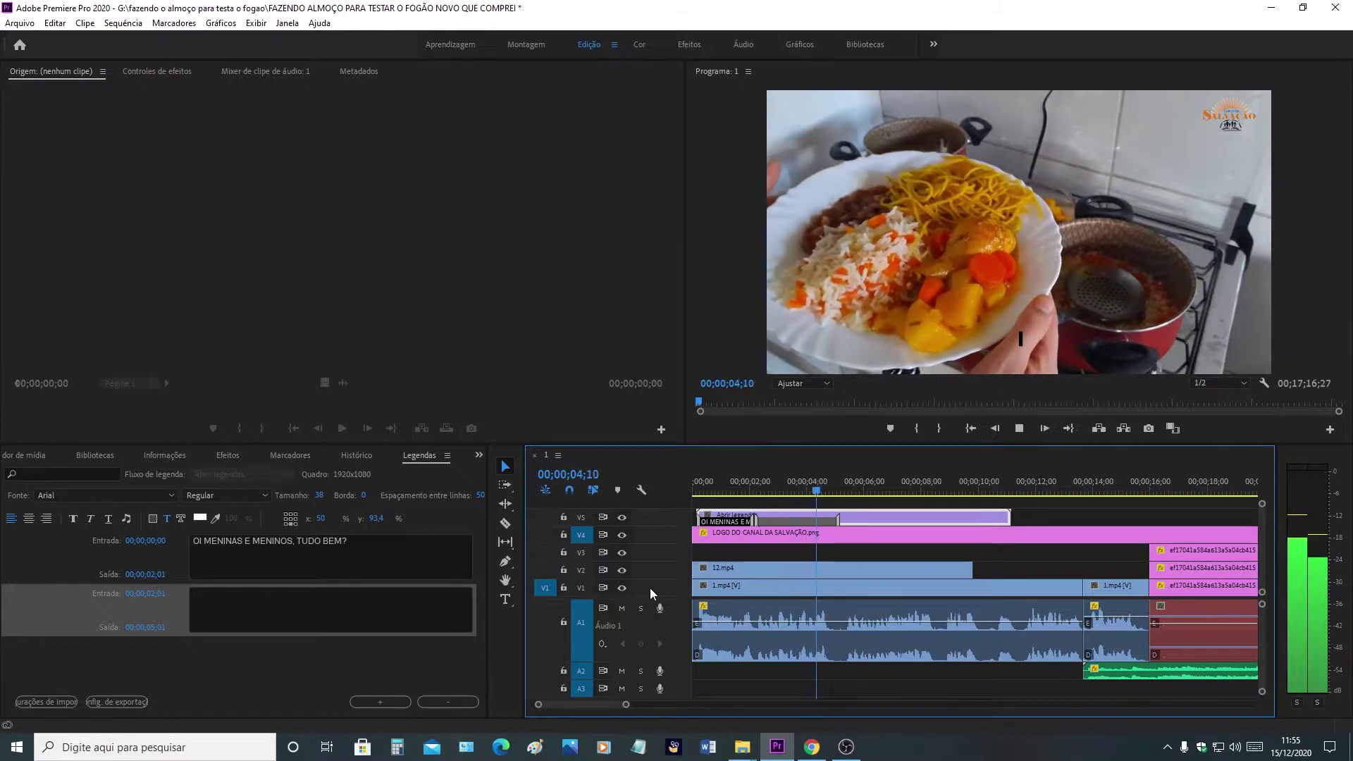
key(space)
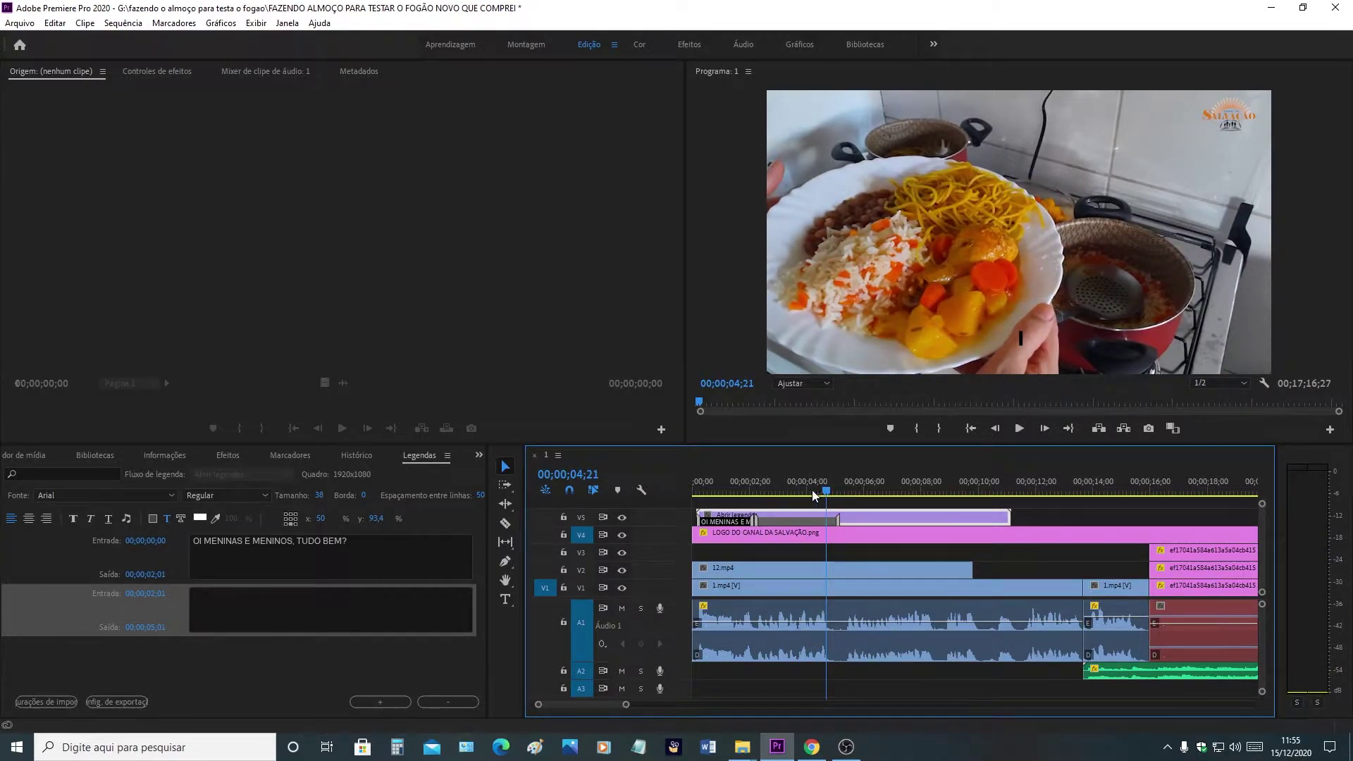
drag(821, 502, 745, 506)
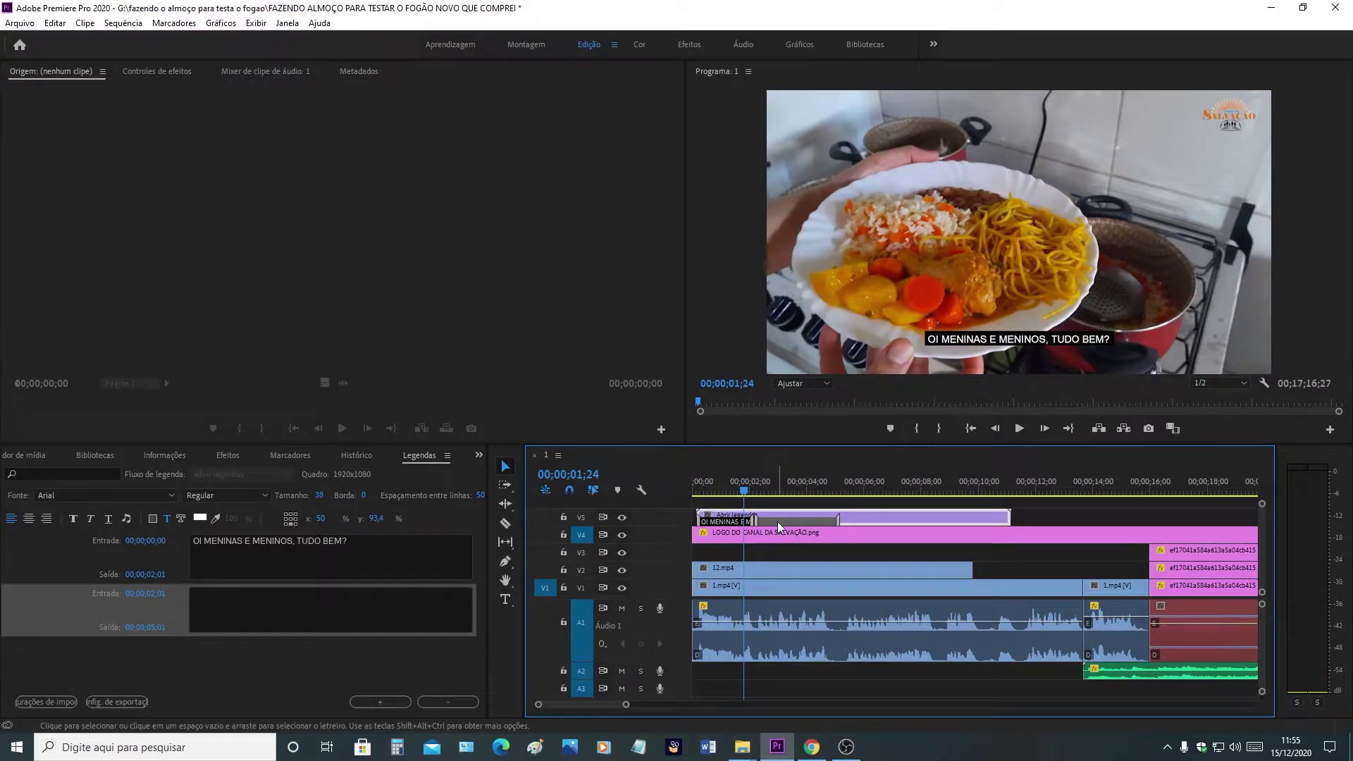
click(458, 701)
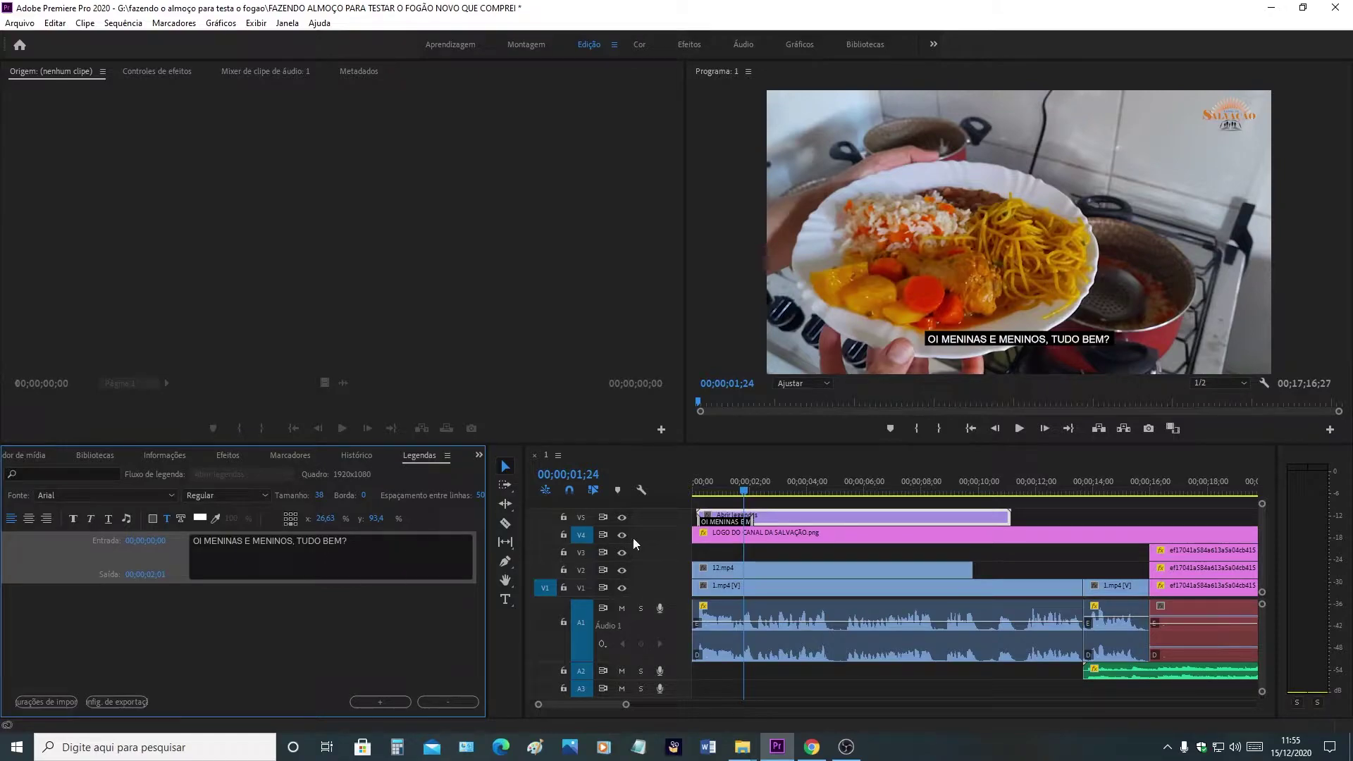
click(730, 499)
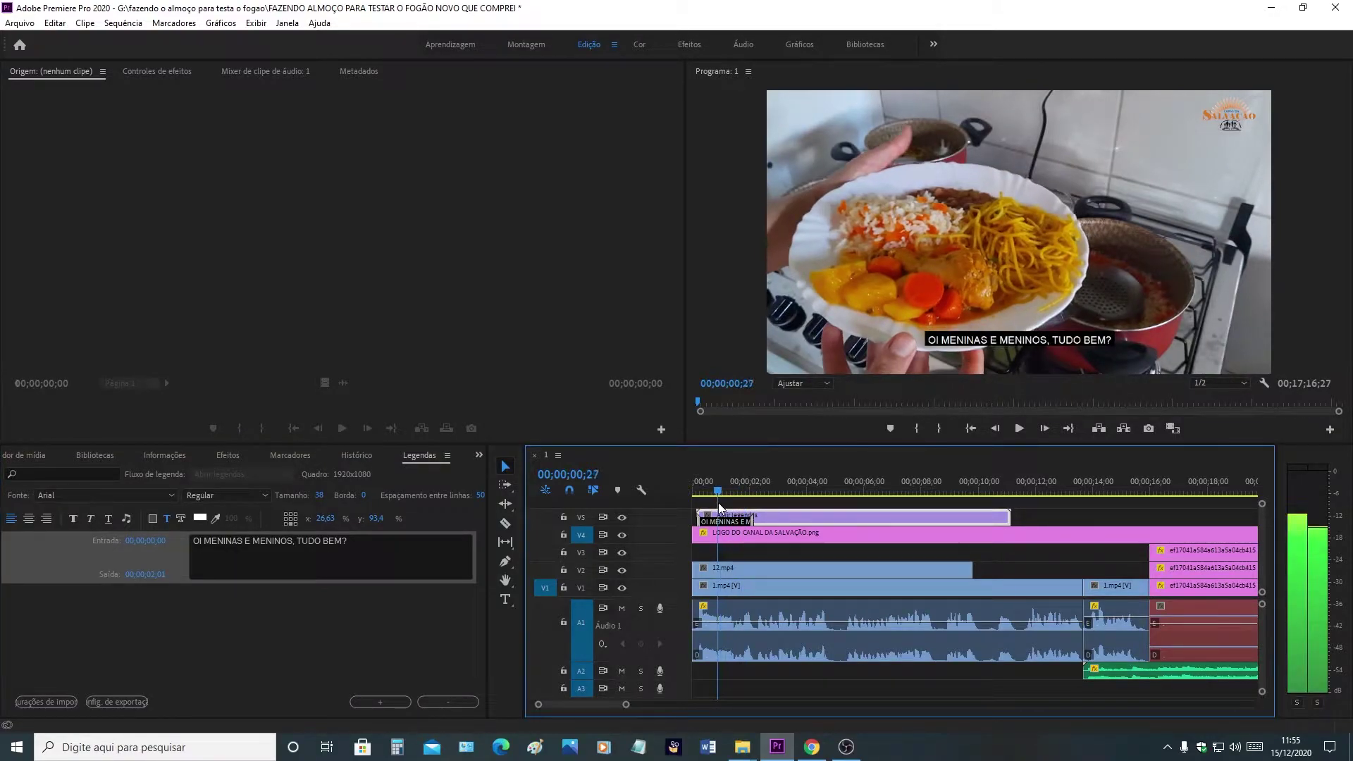
drag(730, 499, 713, 499)
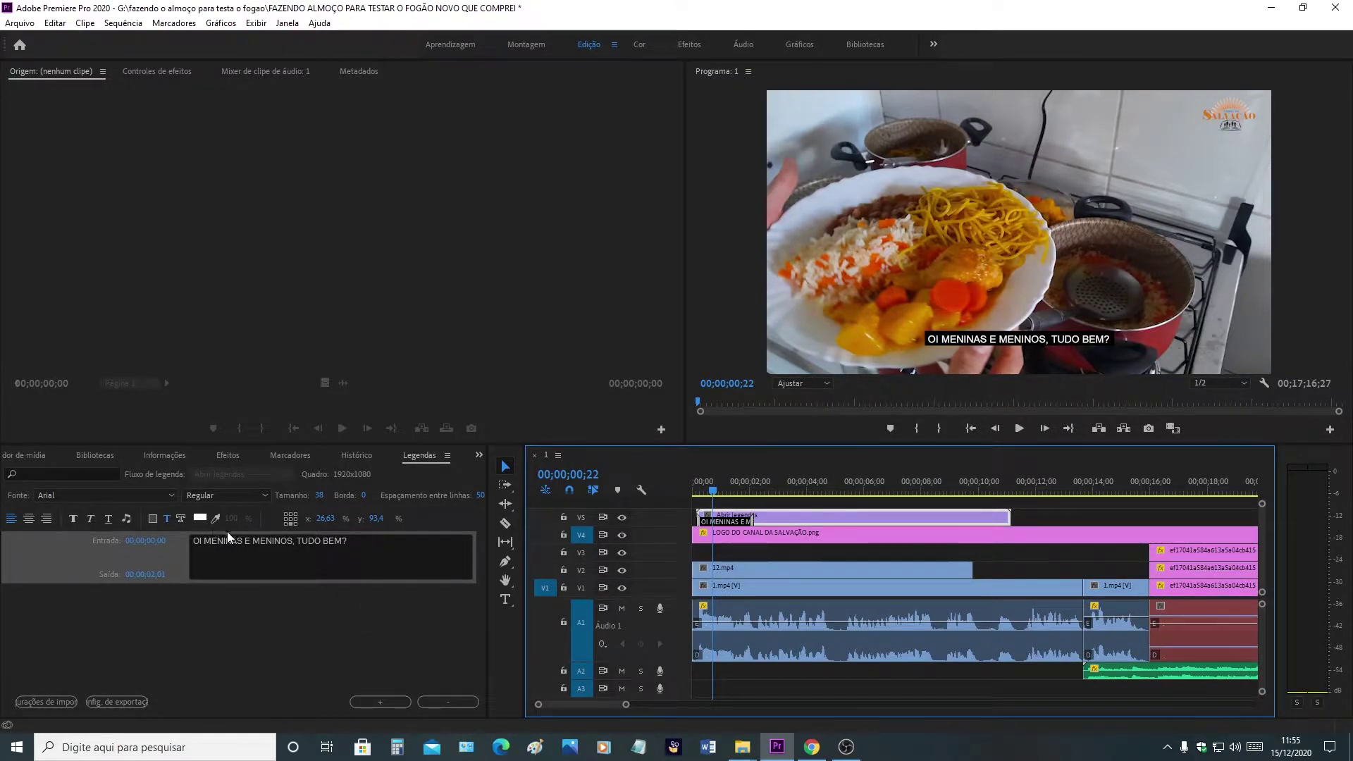
click(151, 521)
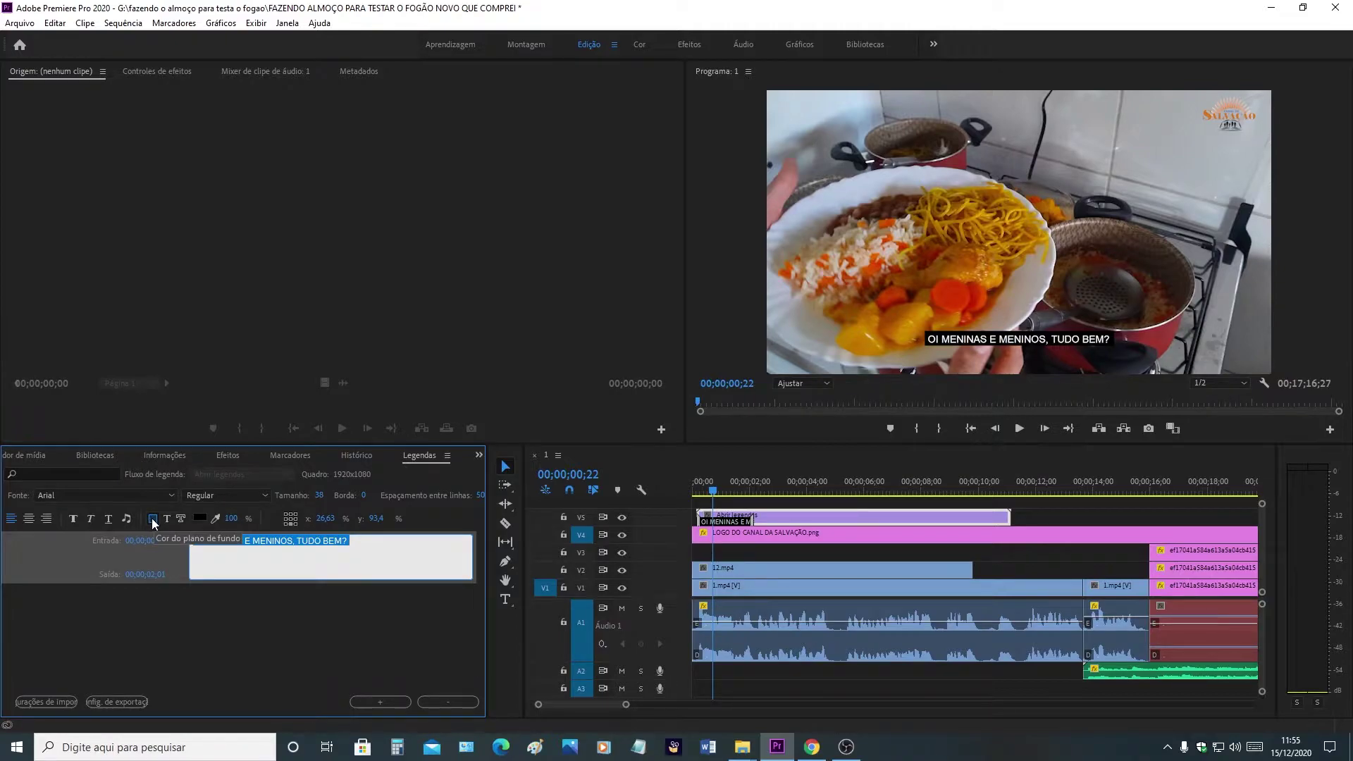
Set the caption background colour to red, then change it to bright yellow
click(204, 519)
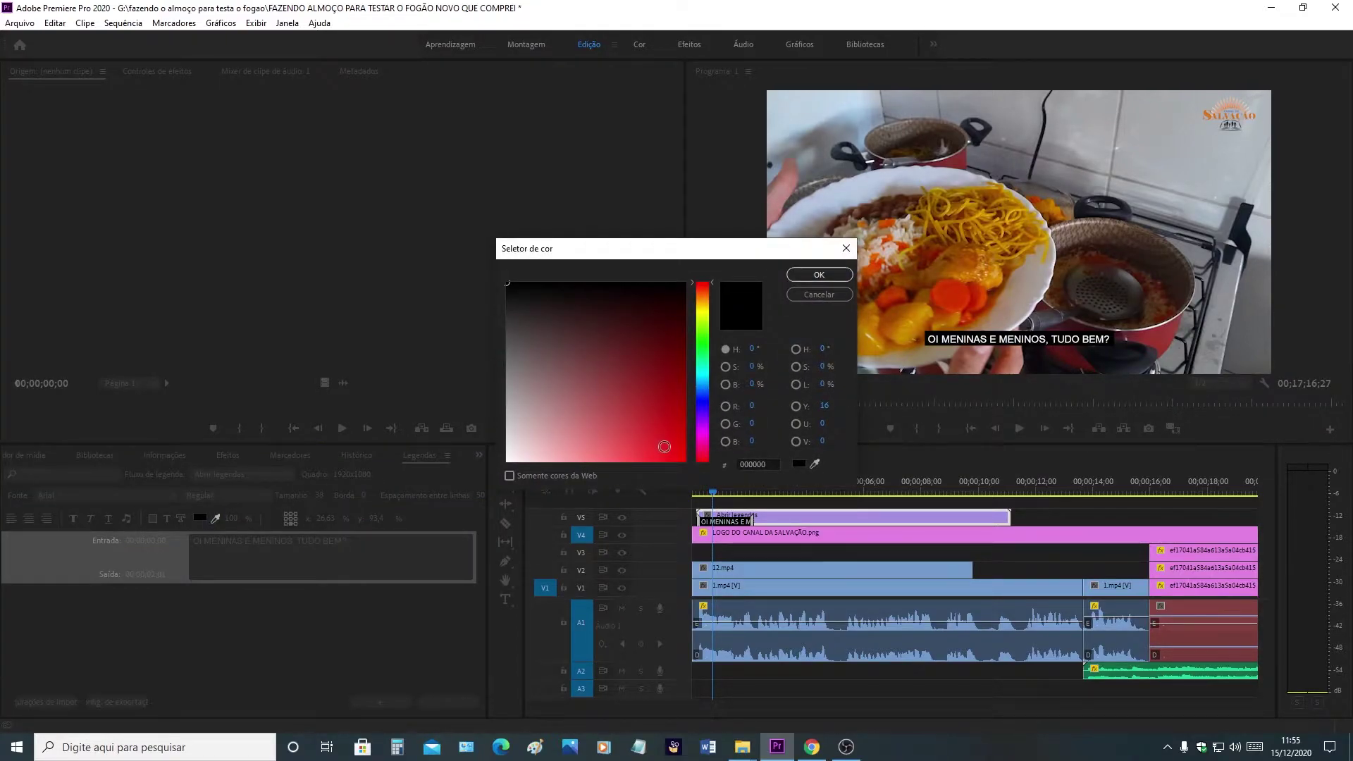
click(665, 446)
click(819, 275)
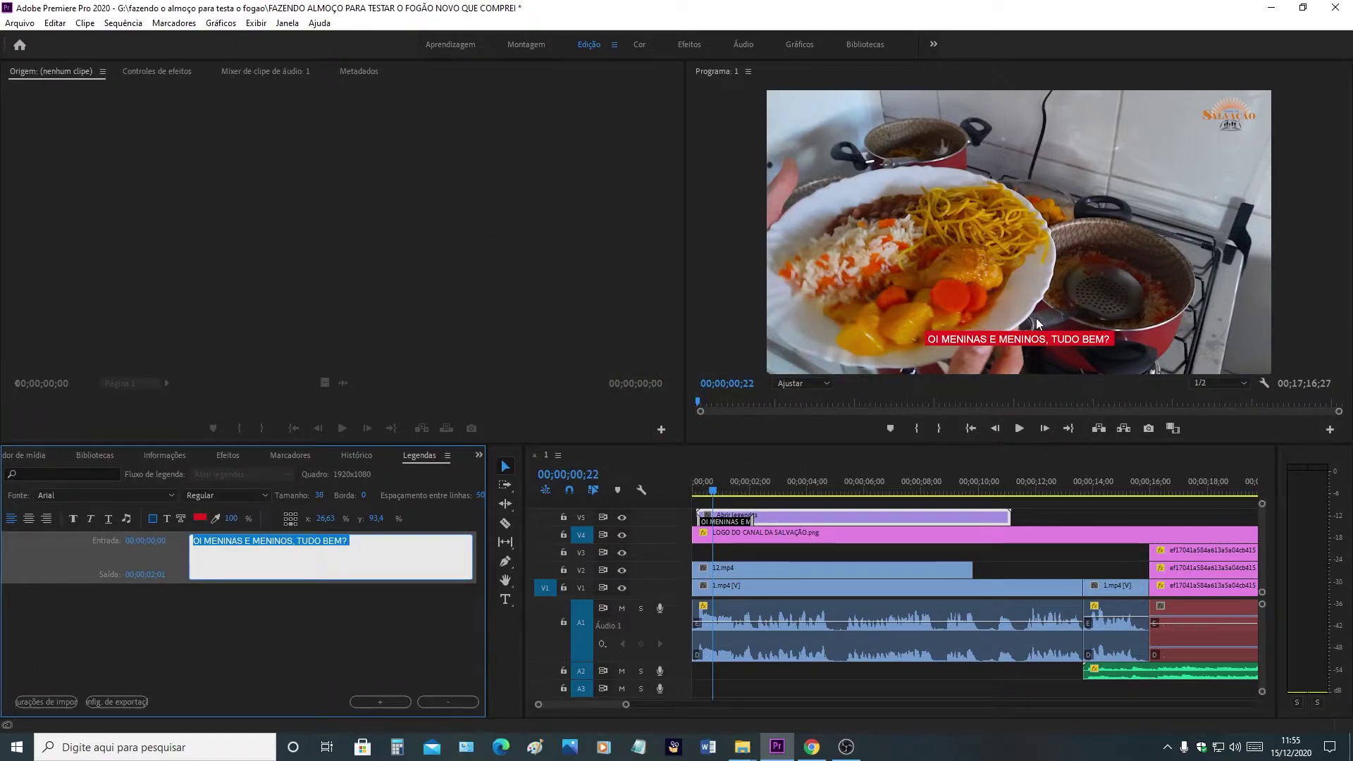
click(201, 517)
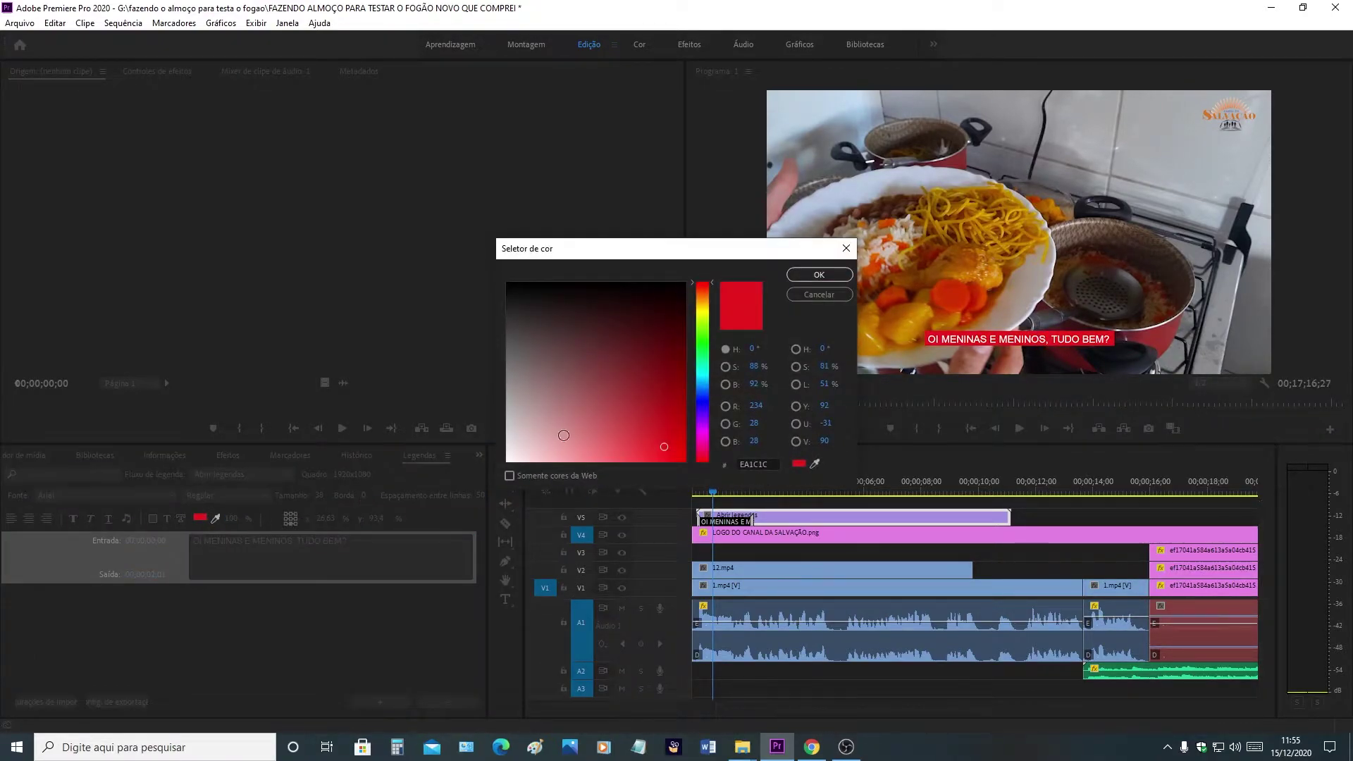
click(704, 316)
click(655, 457)
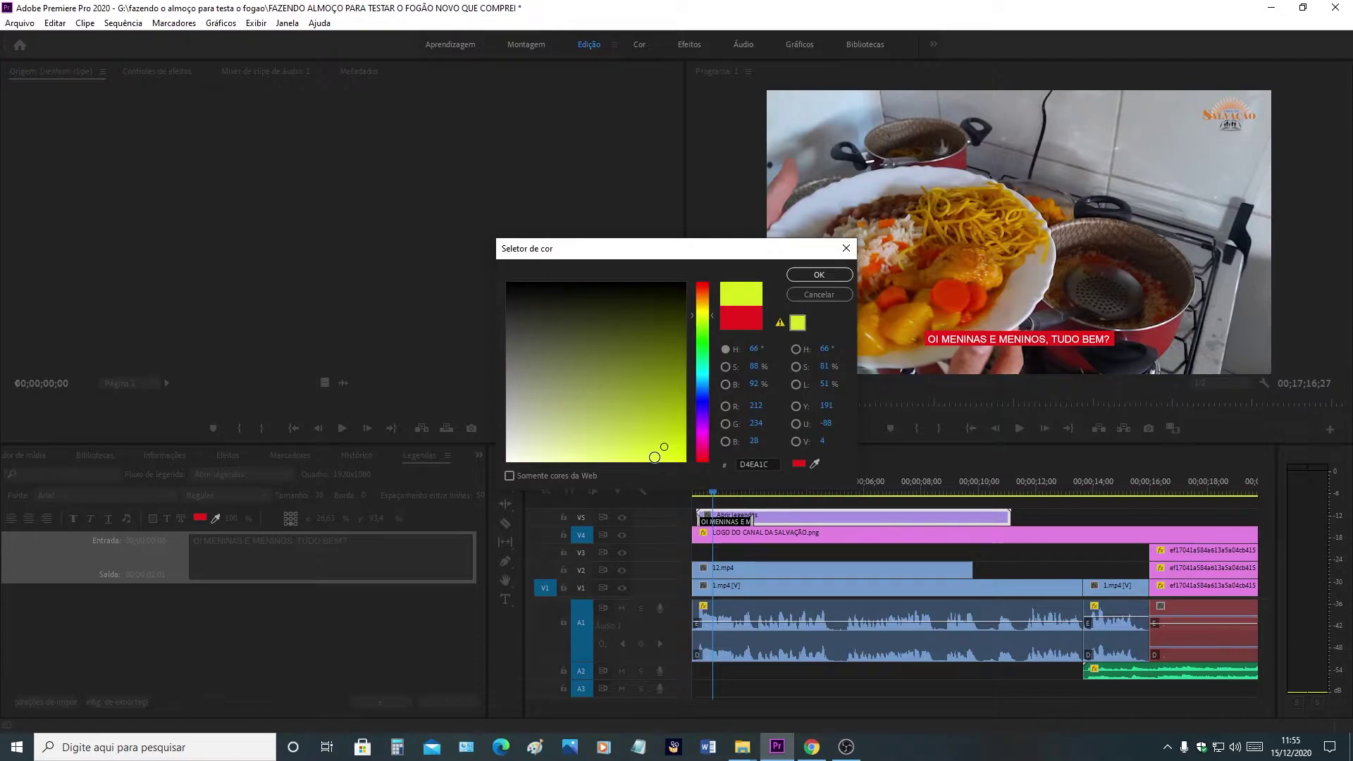
click(819, 276)
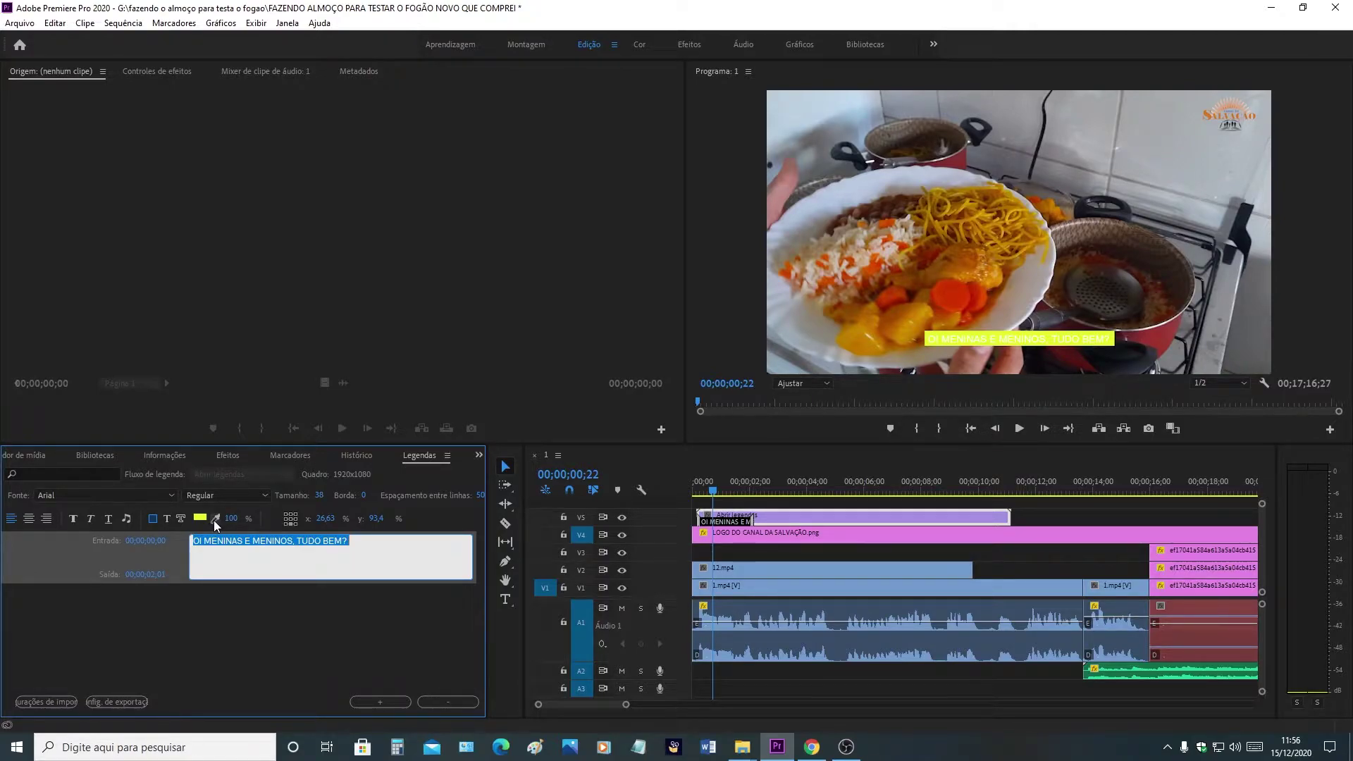
click(215, 519)
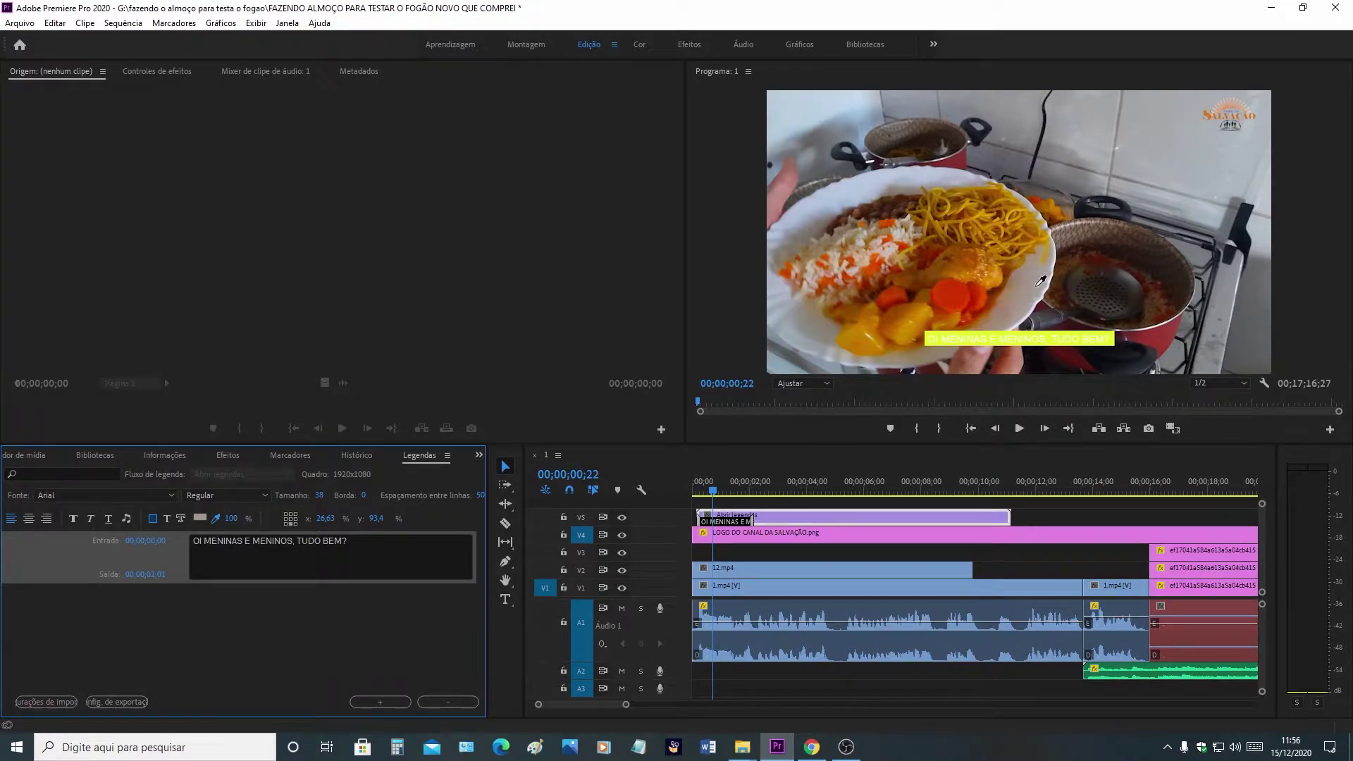
Sample background colours for the caption from the video frame with the eyedropper
click(1032, 292)
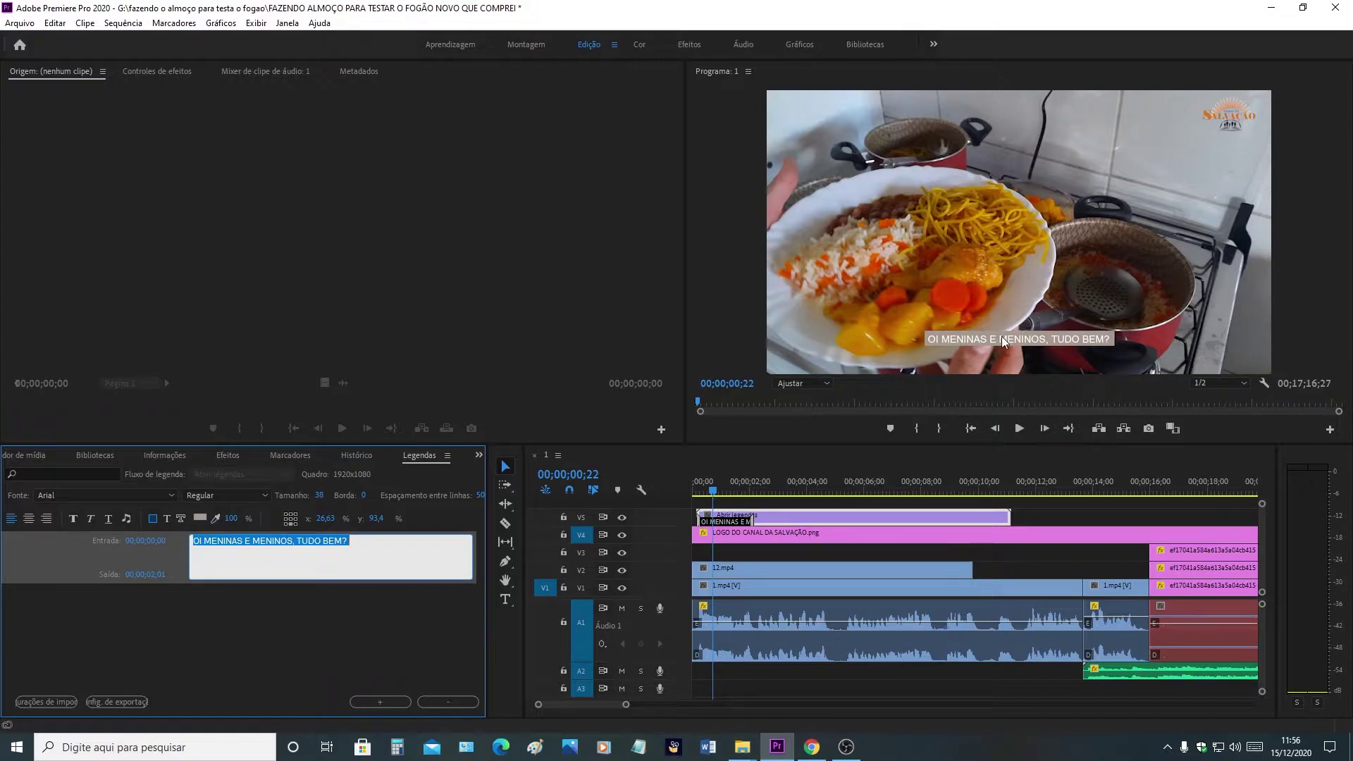
click(216, 519)
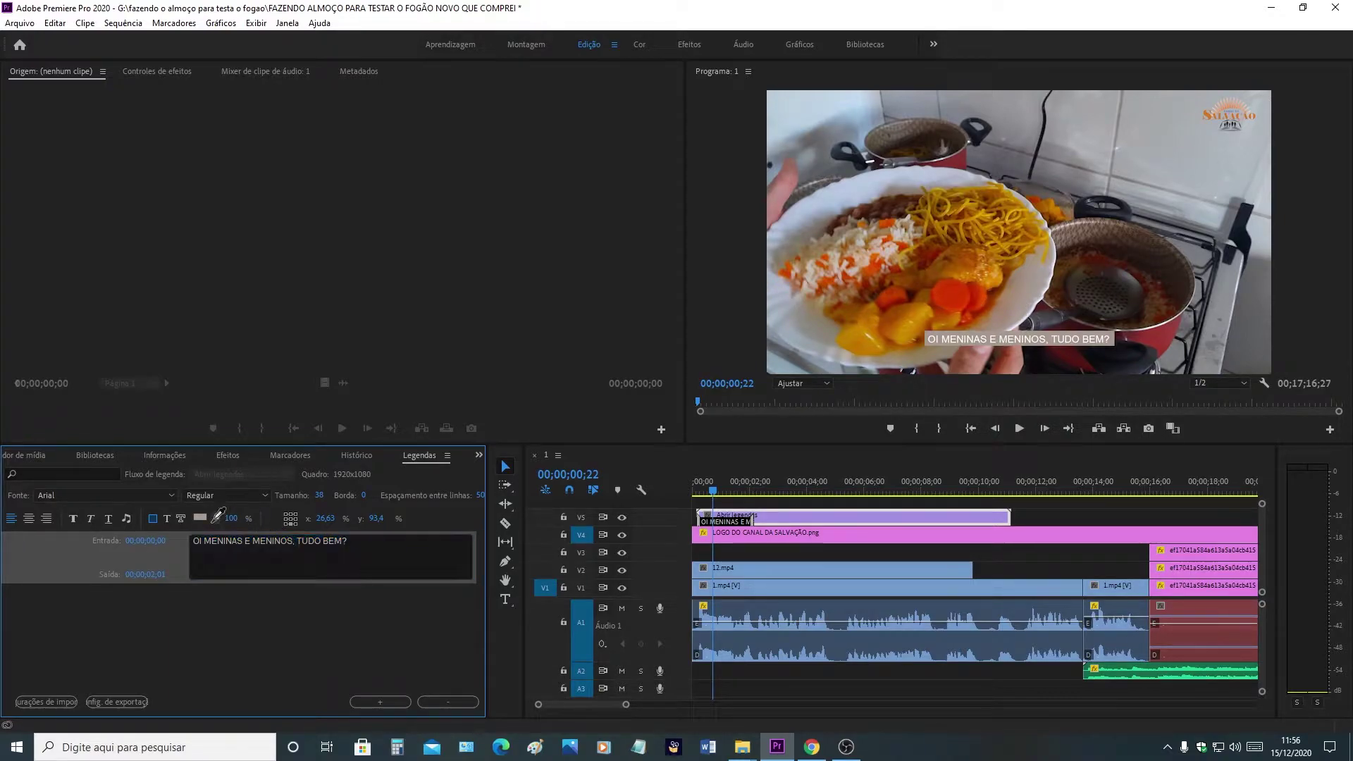
click(1164, 334)
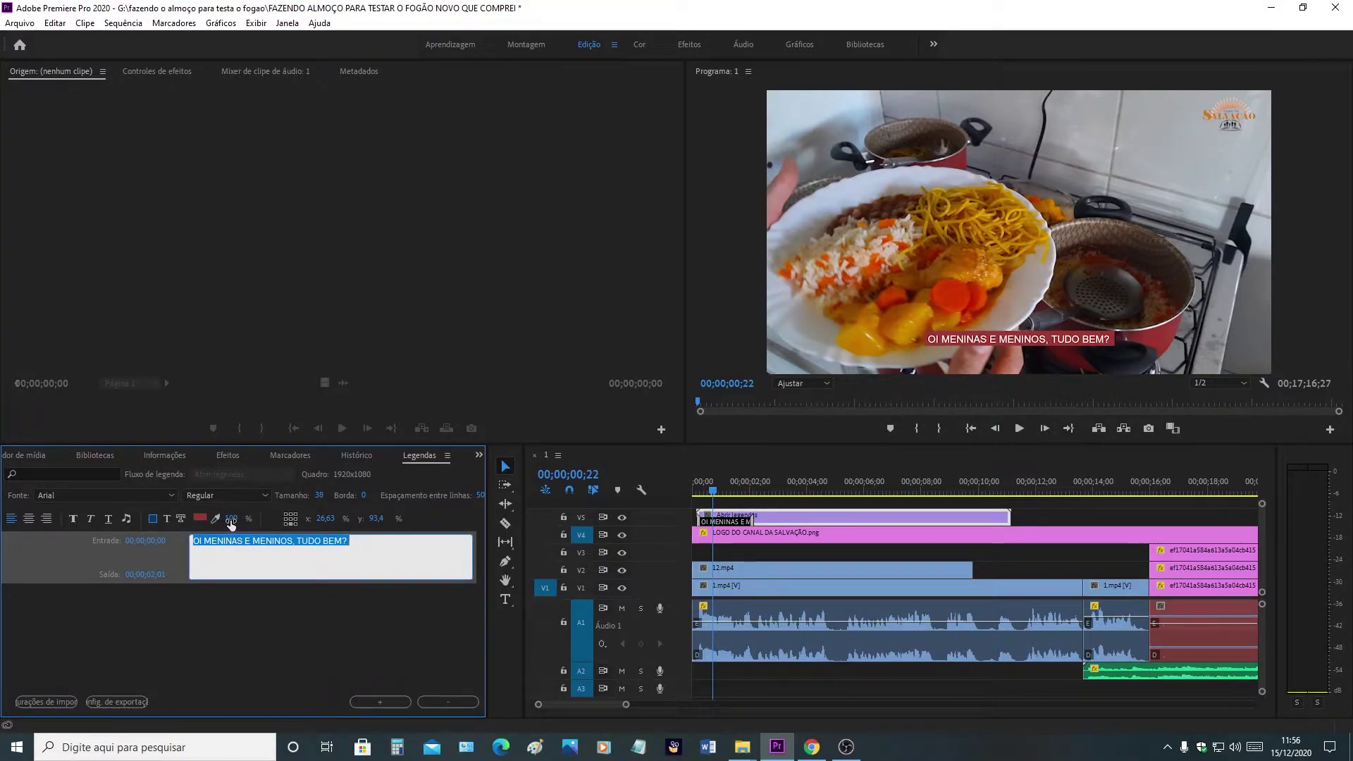
Lower the caption background opacity, passing 45, down to 0
drag(239, 518, 174, 518)
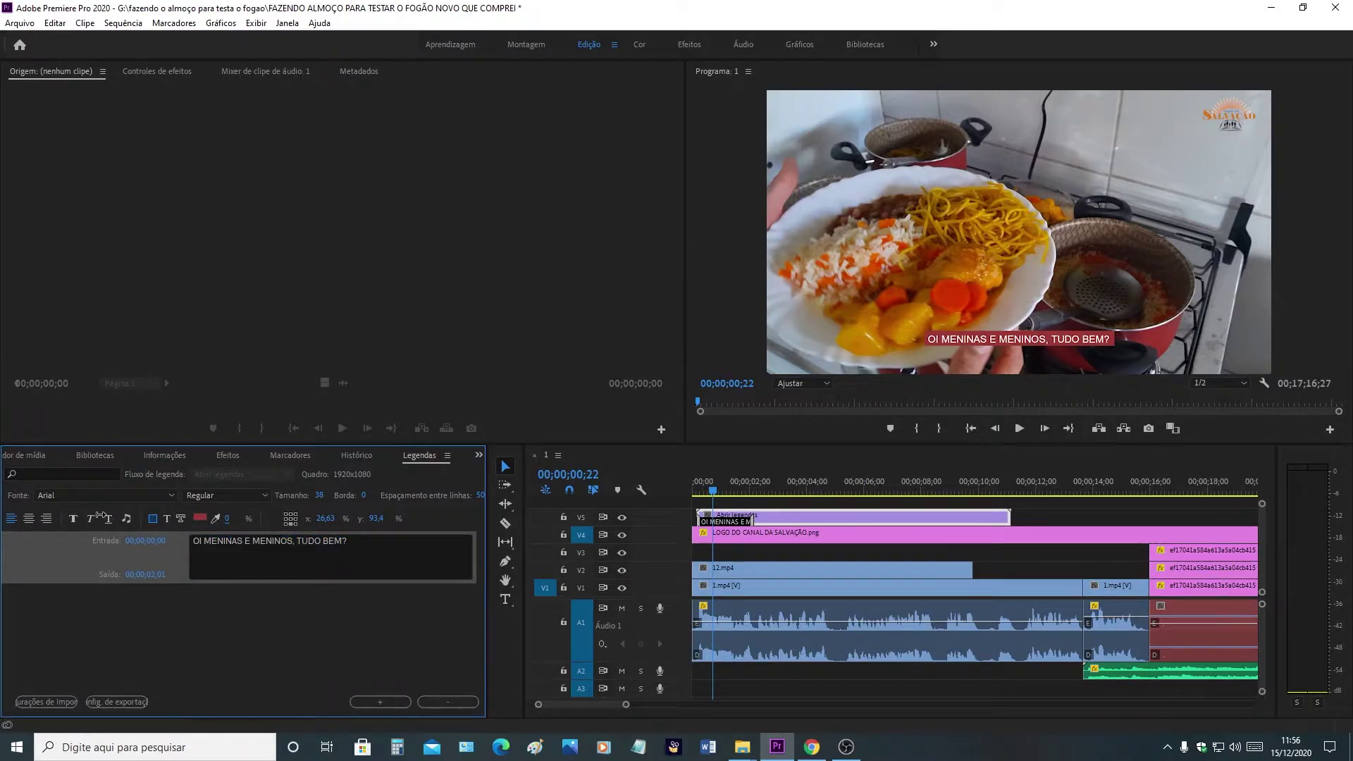
drag(100, 515, 109, 520)
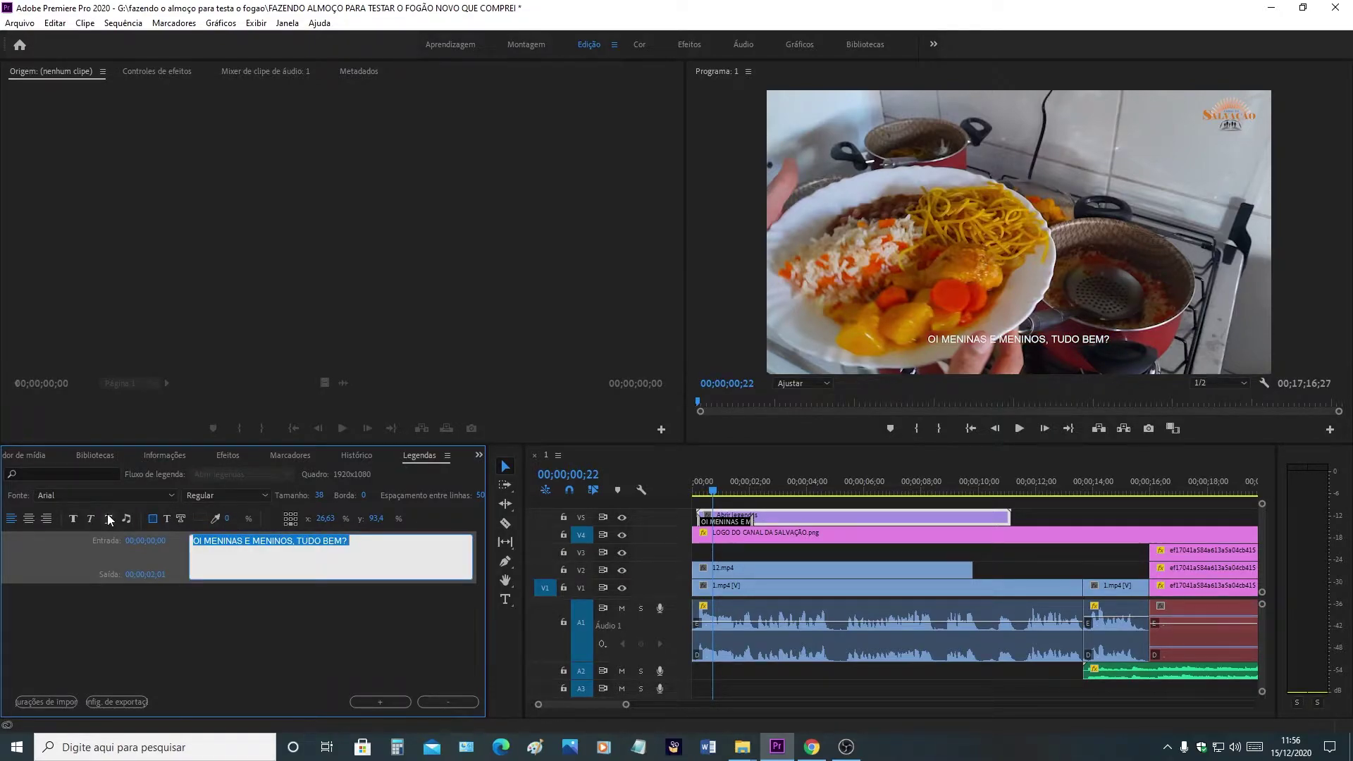
click(229, 518)
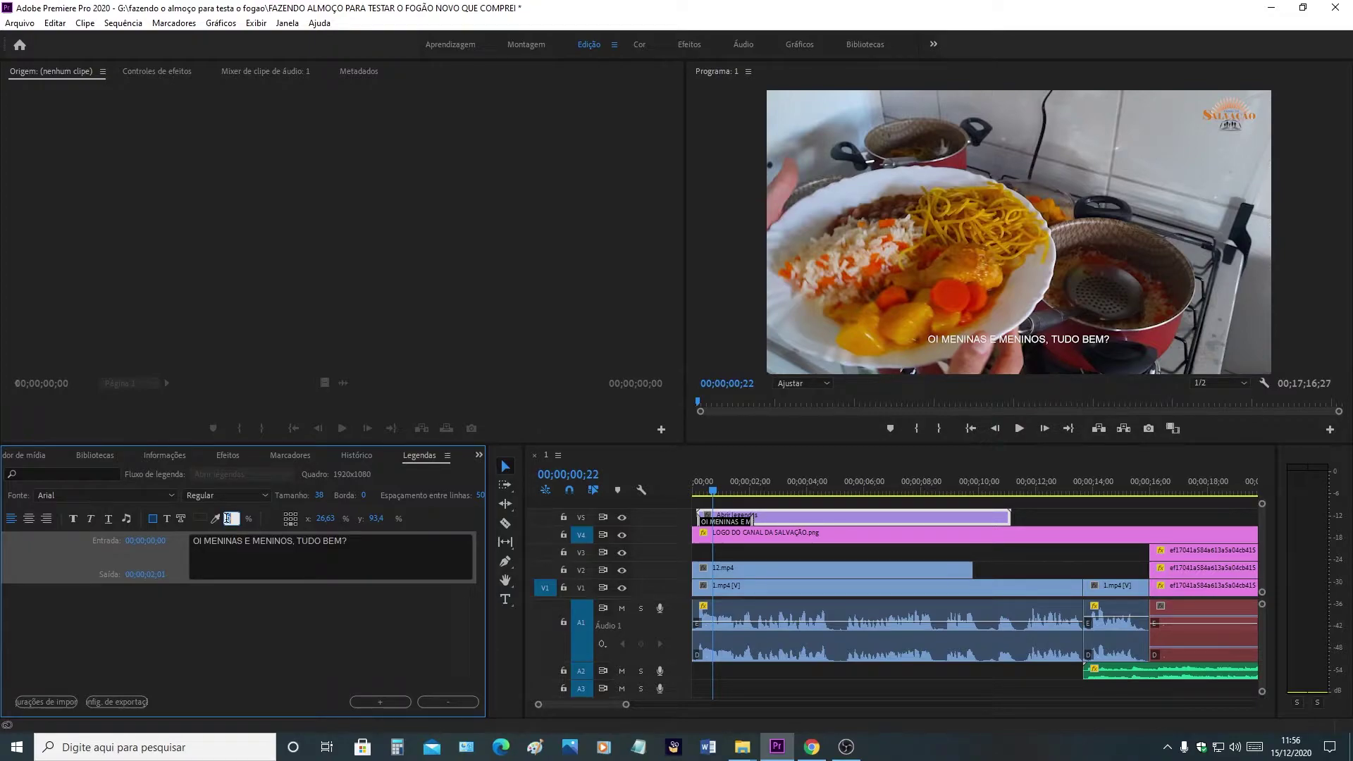
key(Return)
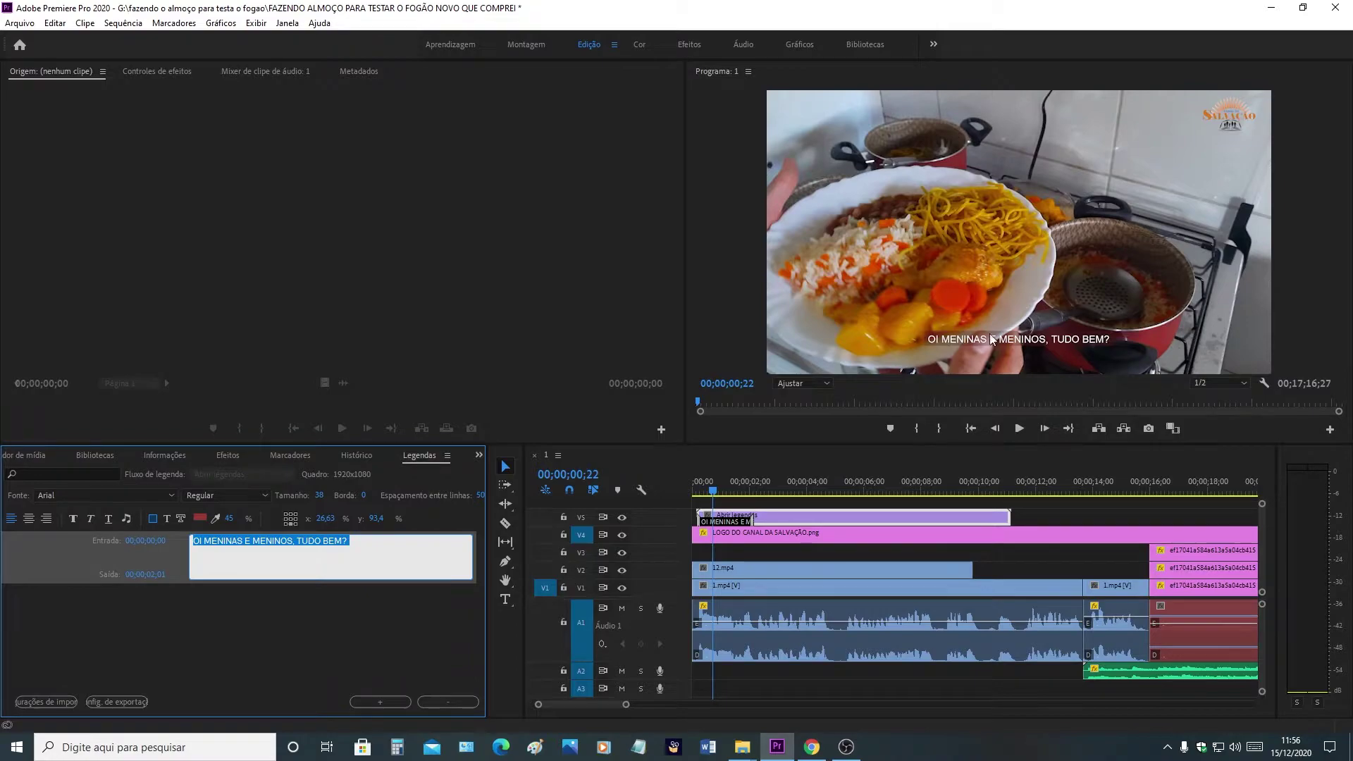
click(229, 519)
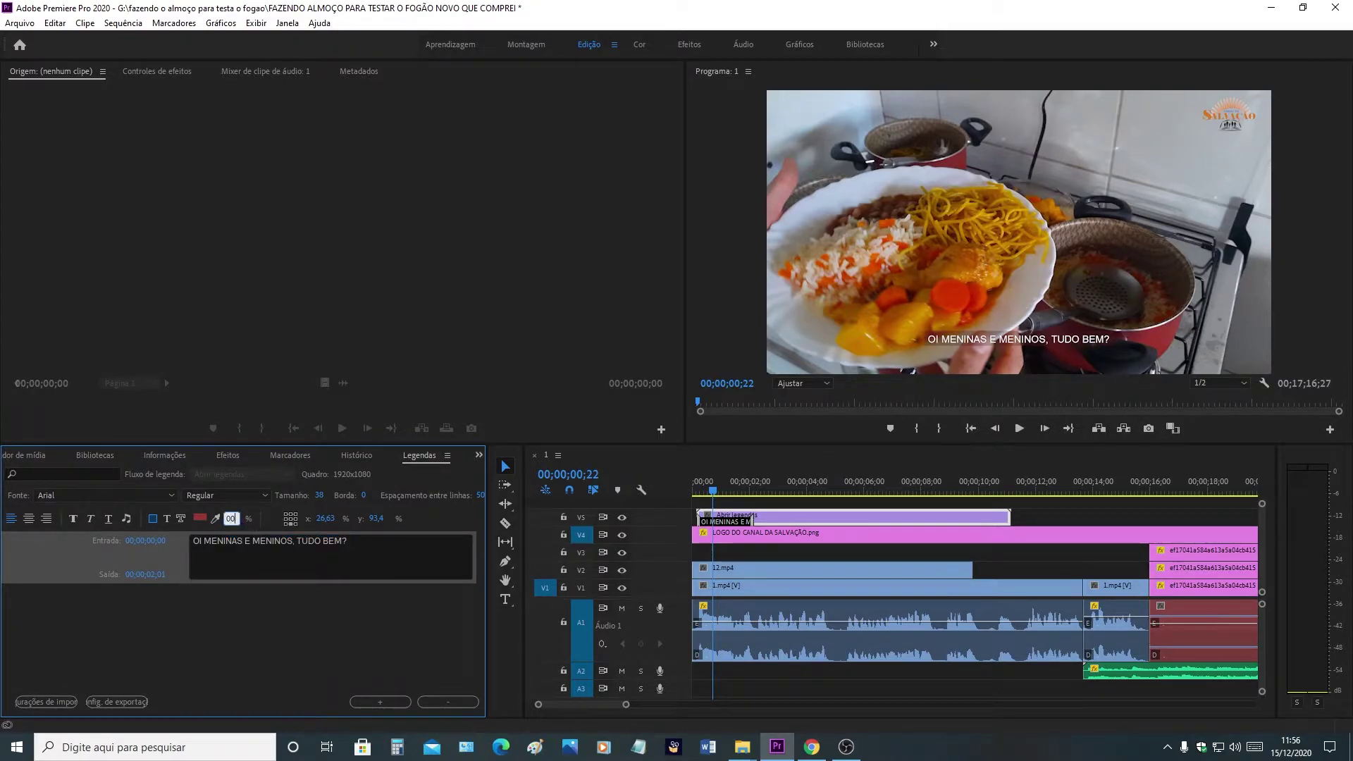
click(324, 540)
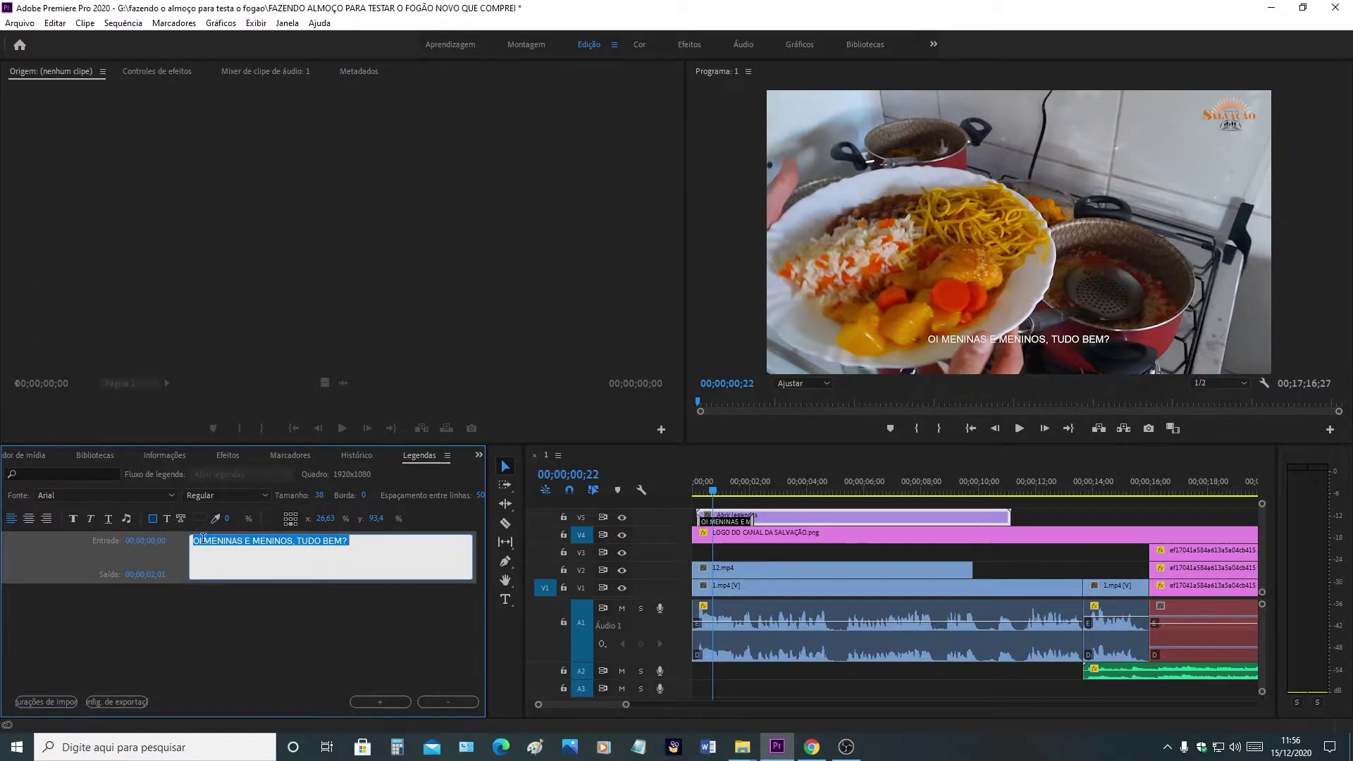
Make the caption text red (F91010) and enlarge it from 38 to size 50
click(167, 519)
click(200, 519)
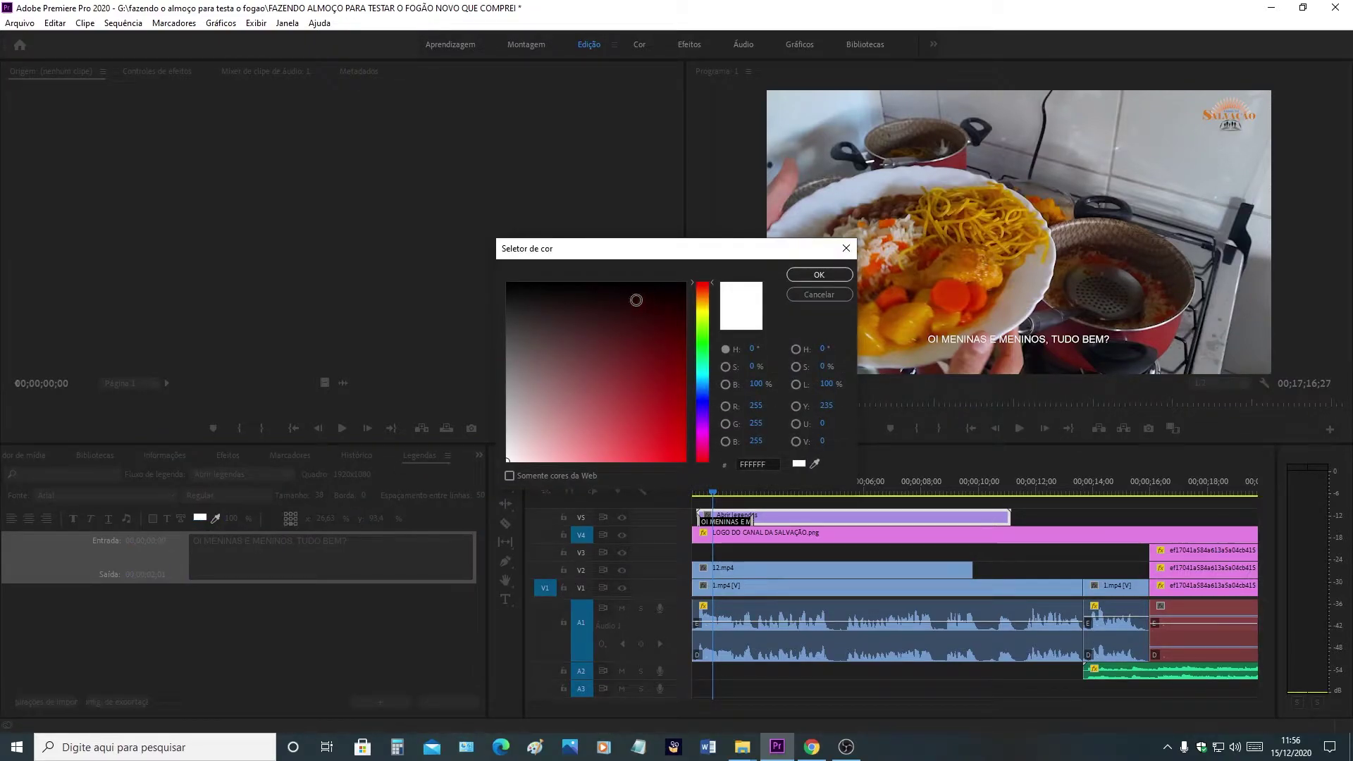
drag(522, 284, 675, 457)
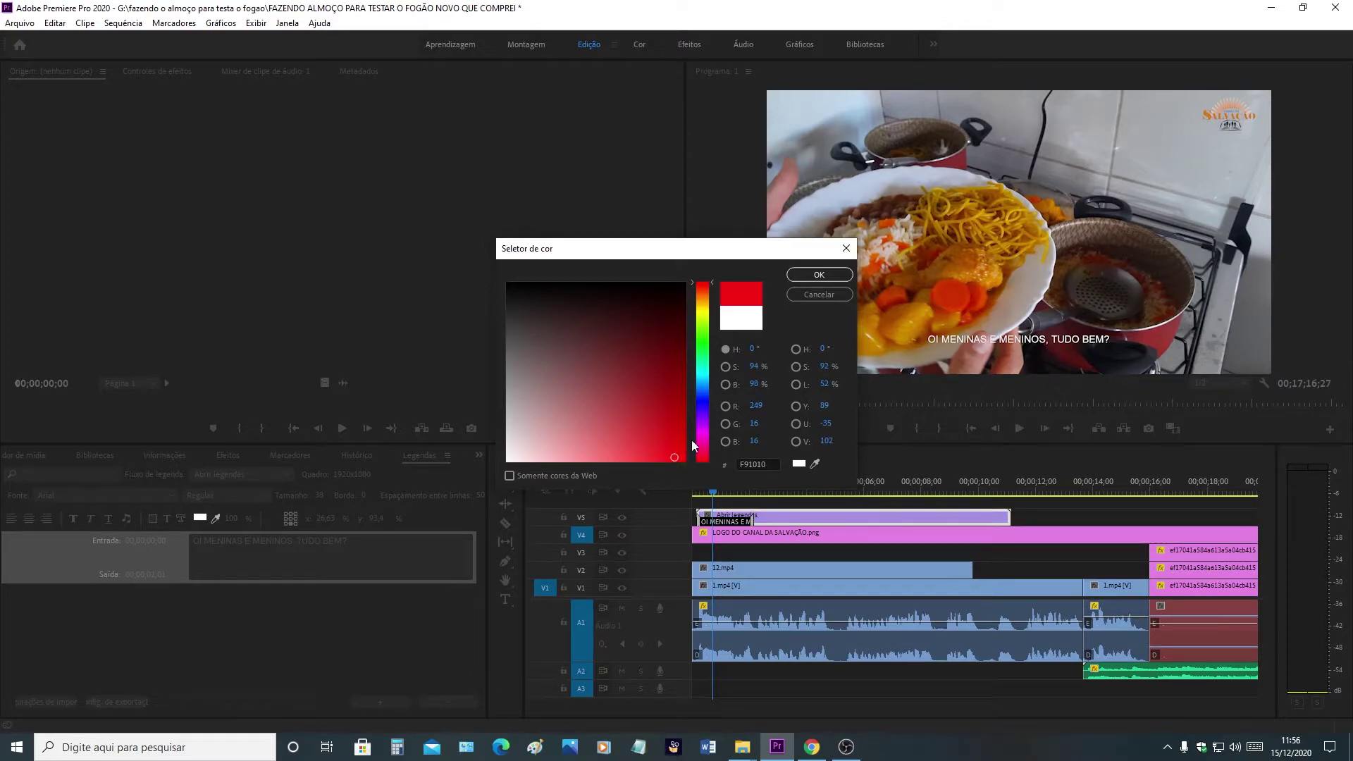
click(811, 277)
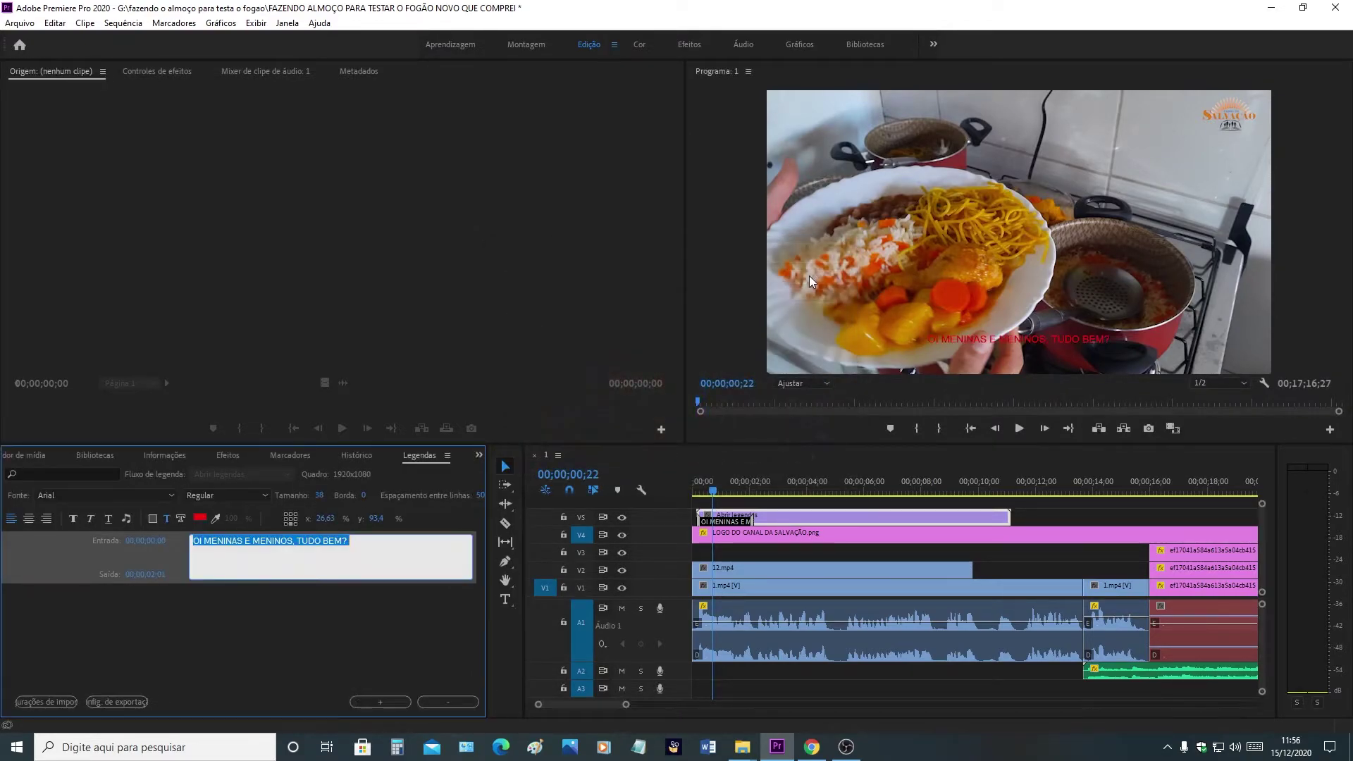
drag(319, 495, 331, 495)
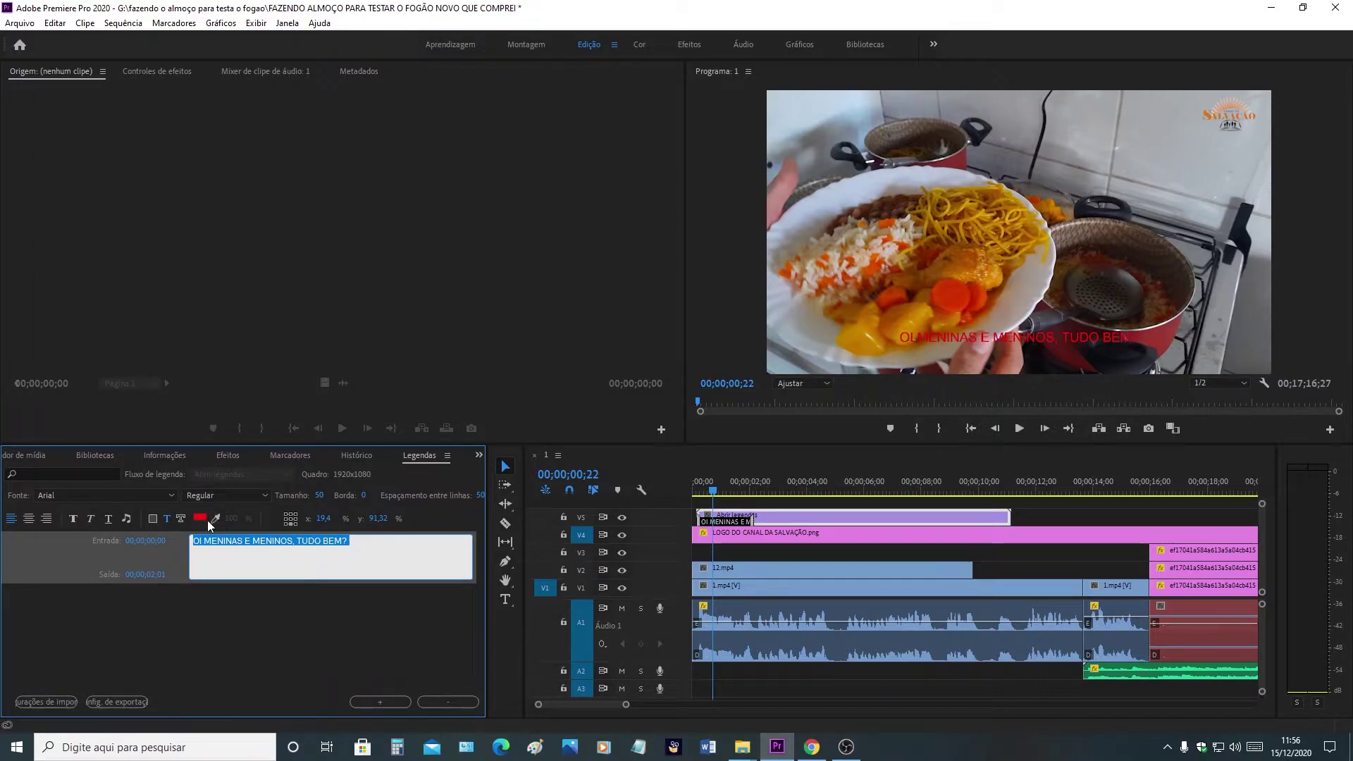
click(321, 496)
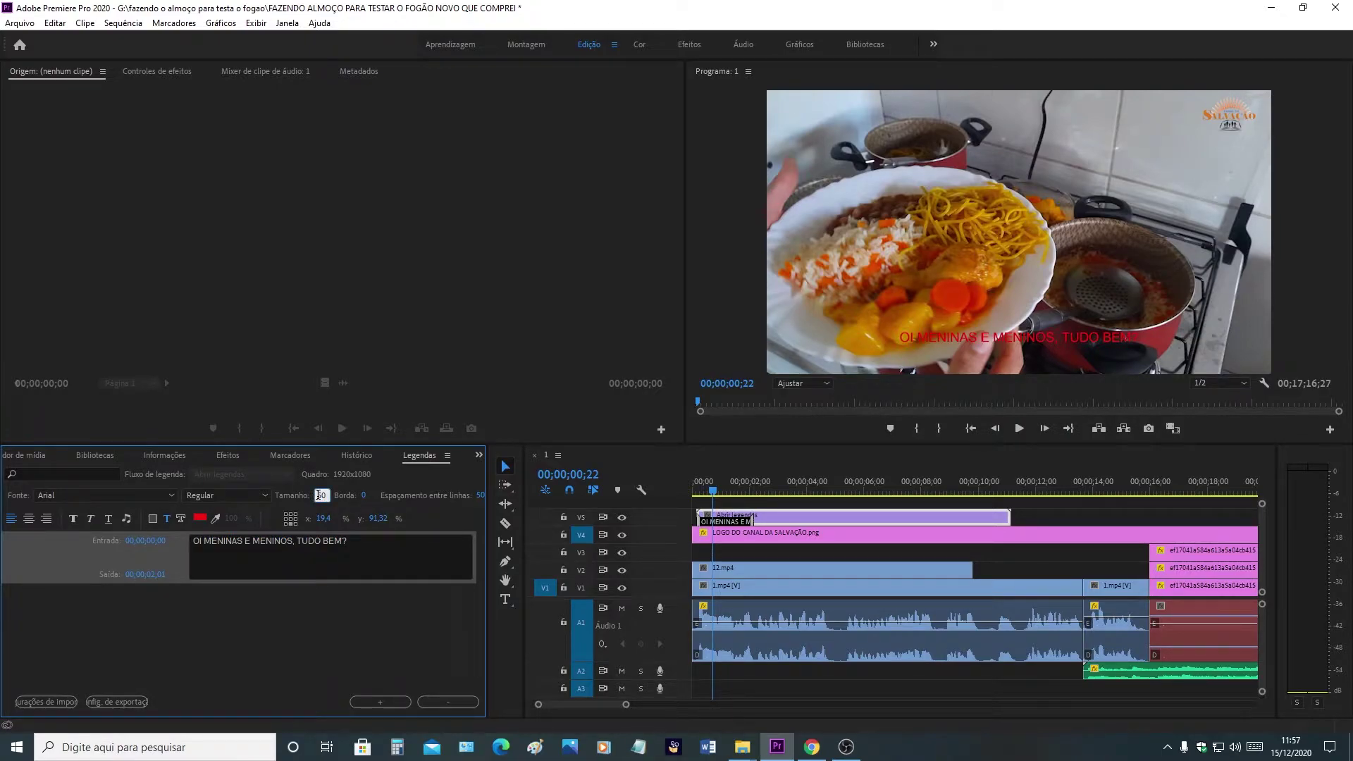
Try text size 144, revert to 50, then scrub the caption size up to 60
double_click(320, 496)
text(144)
key(Return)
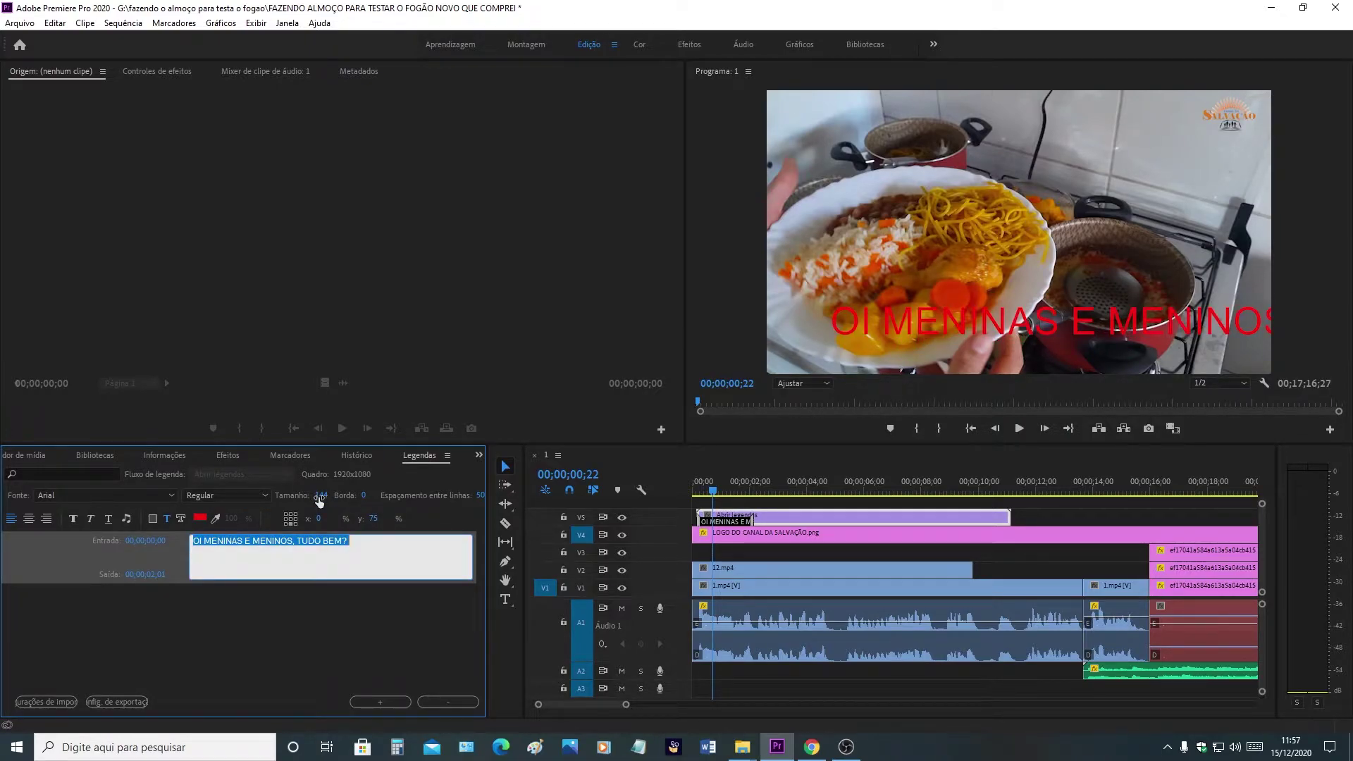
click(323, 496)
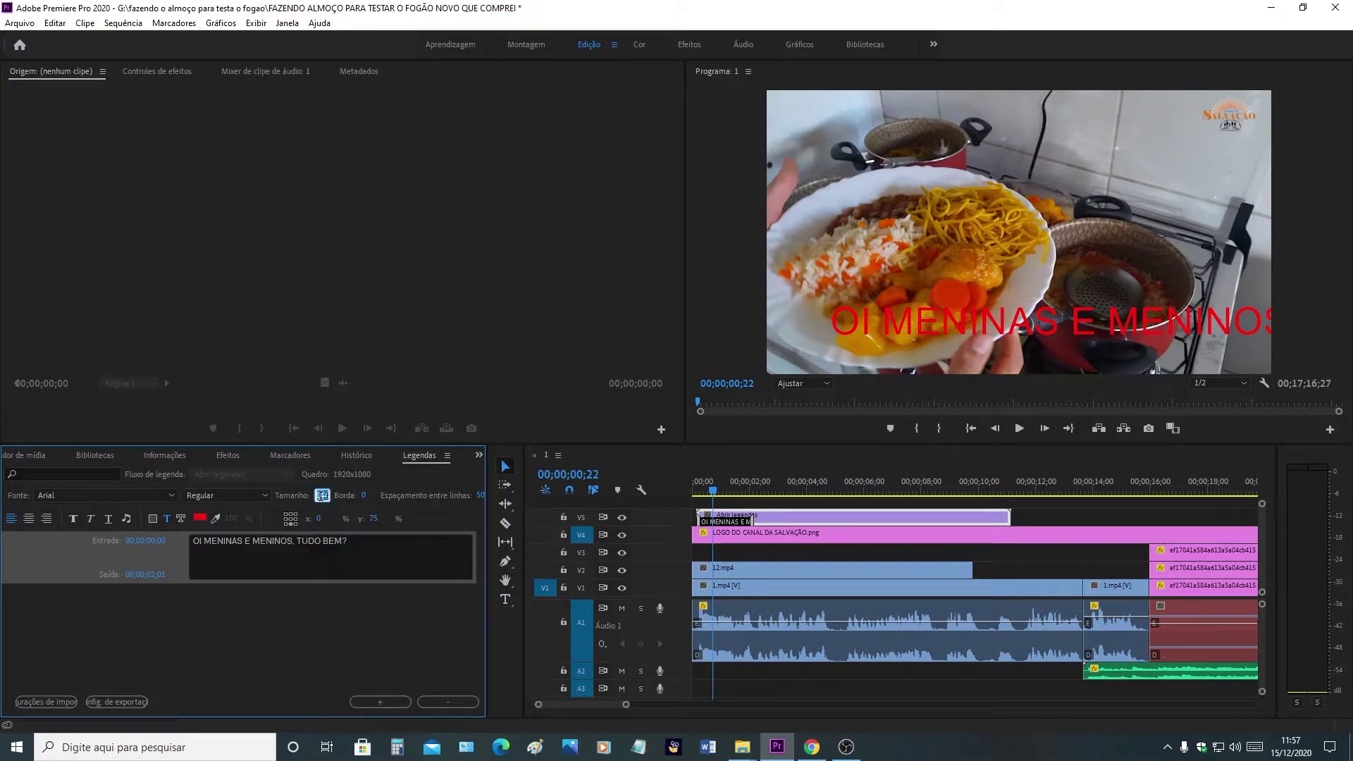
text(30)
key(Return)
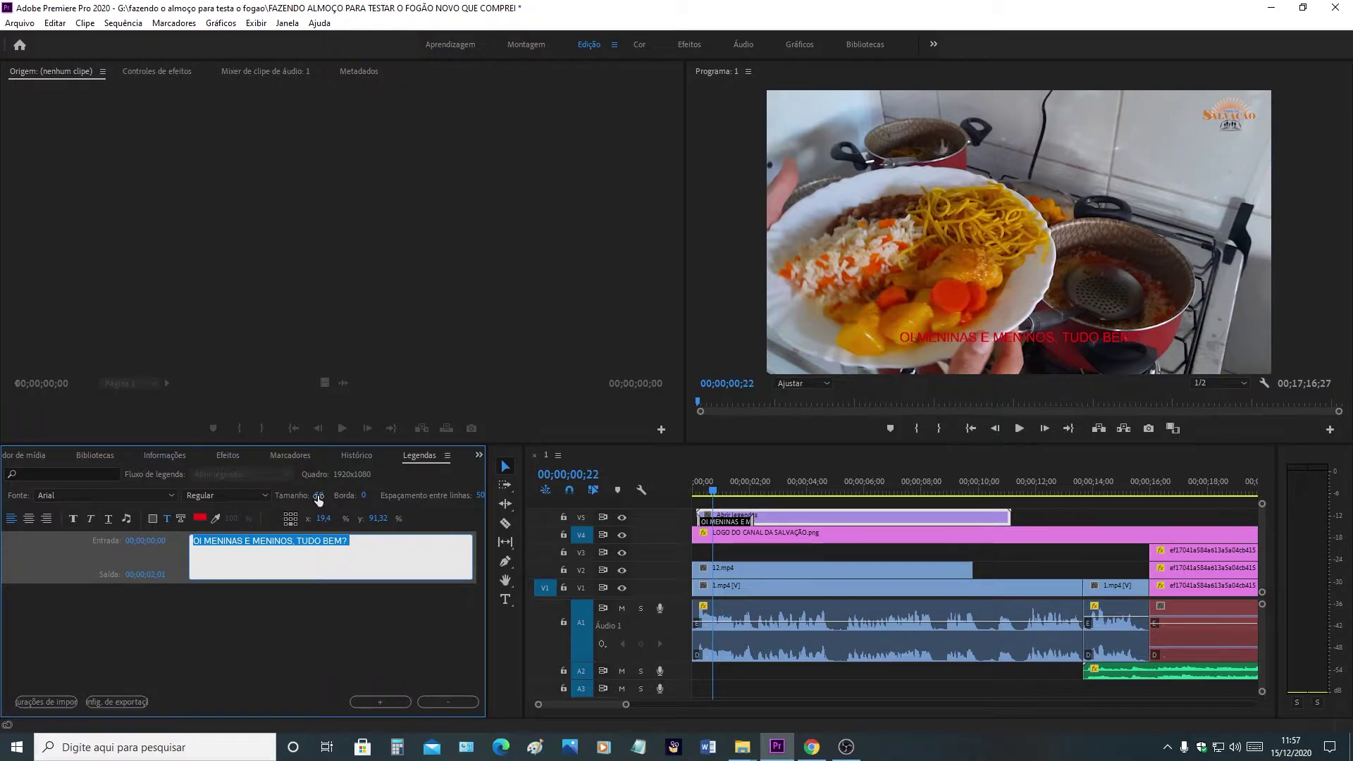
click(322, 495)
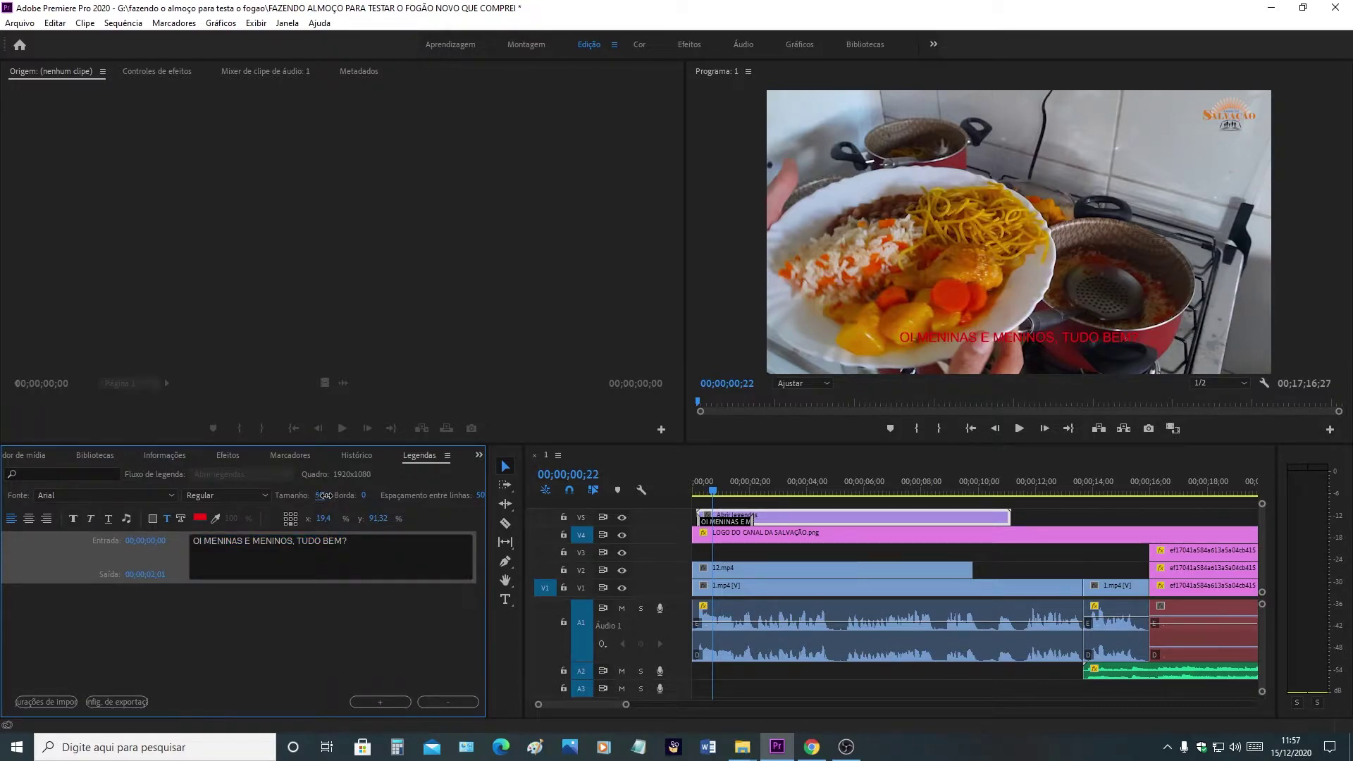
drag(322, 496, 329, 496)
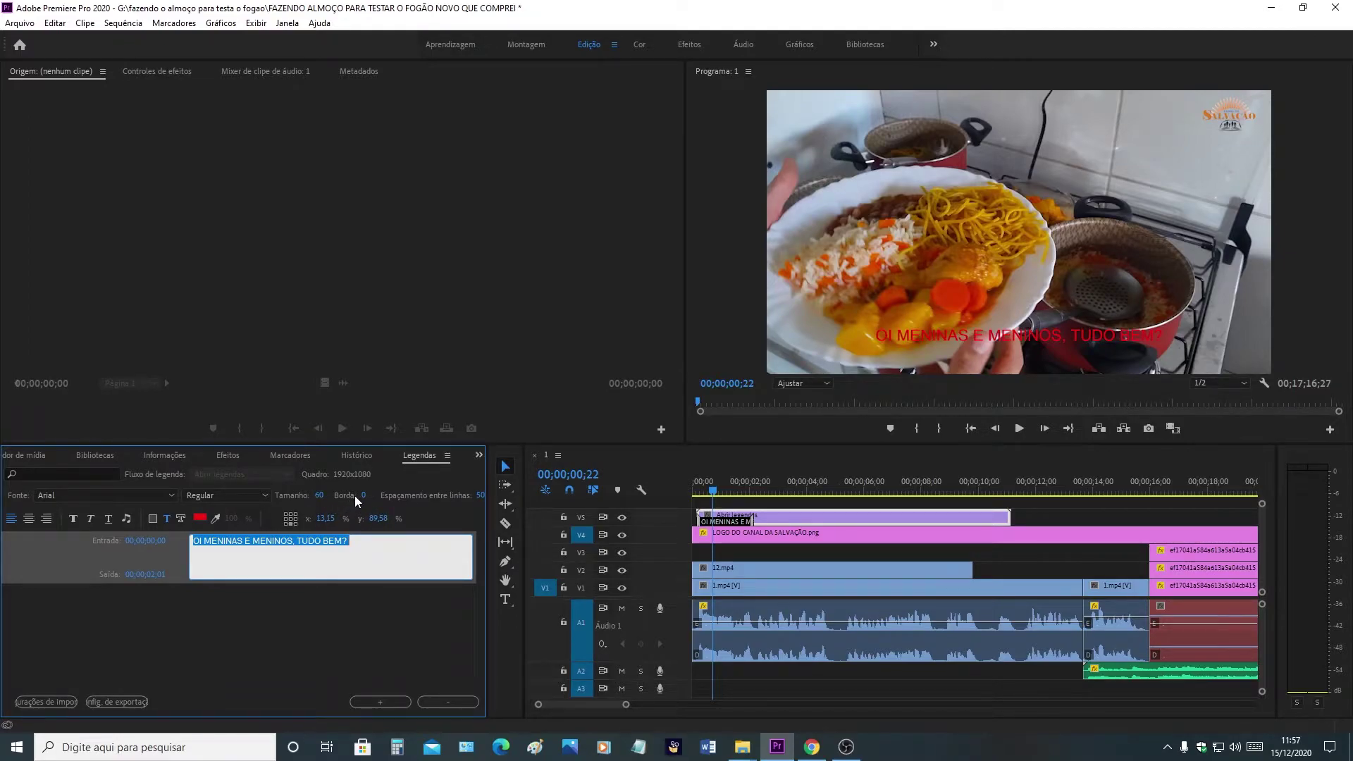
click(180, 519)
click(226, 519)
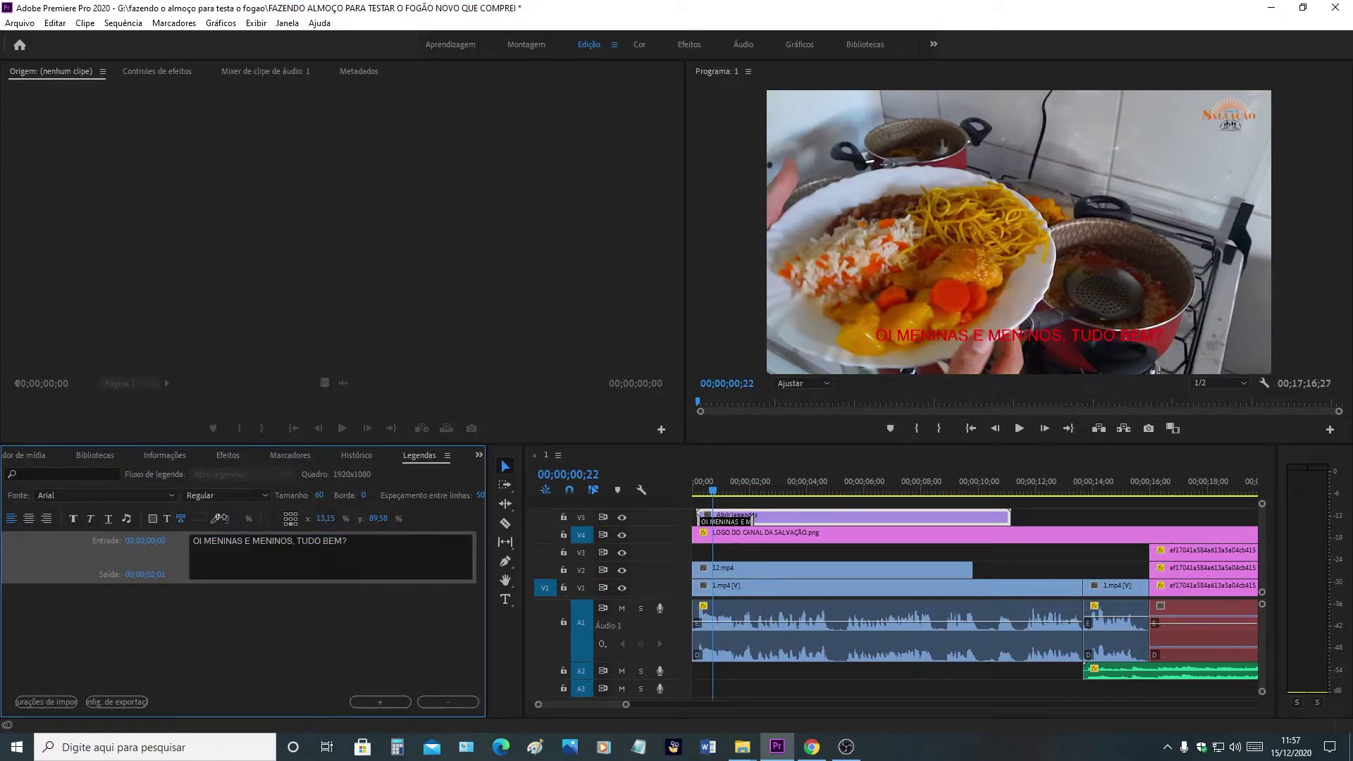
text(47)
Give the caption a bright yellow outline of width 6
drag(261, 518, 279, 518)
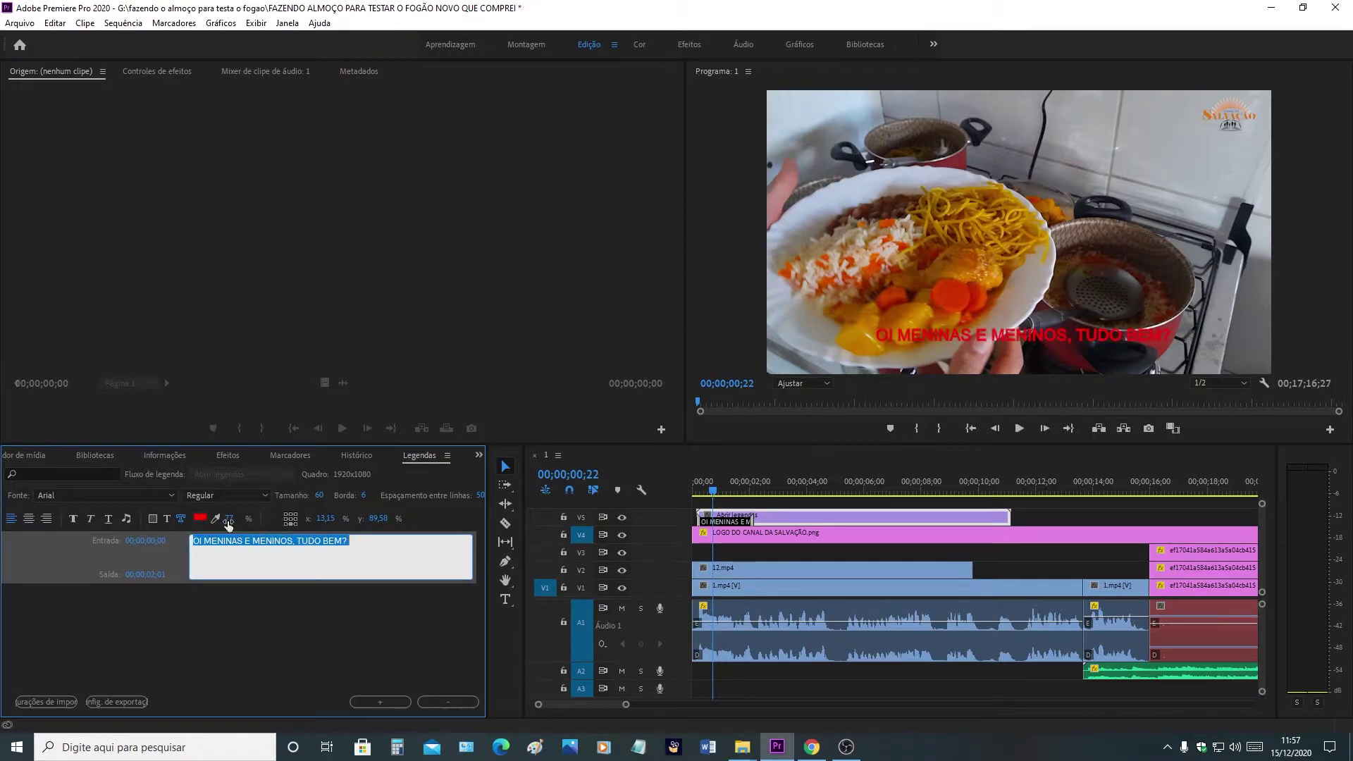
click(201, 520)
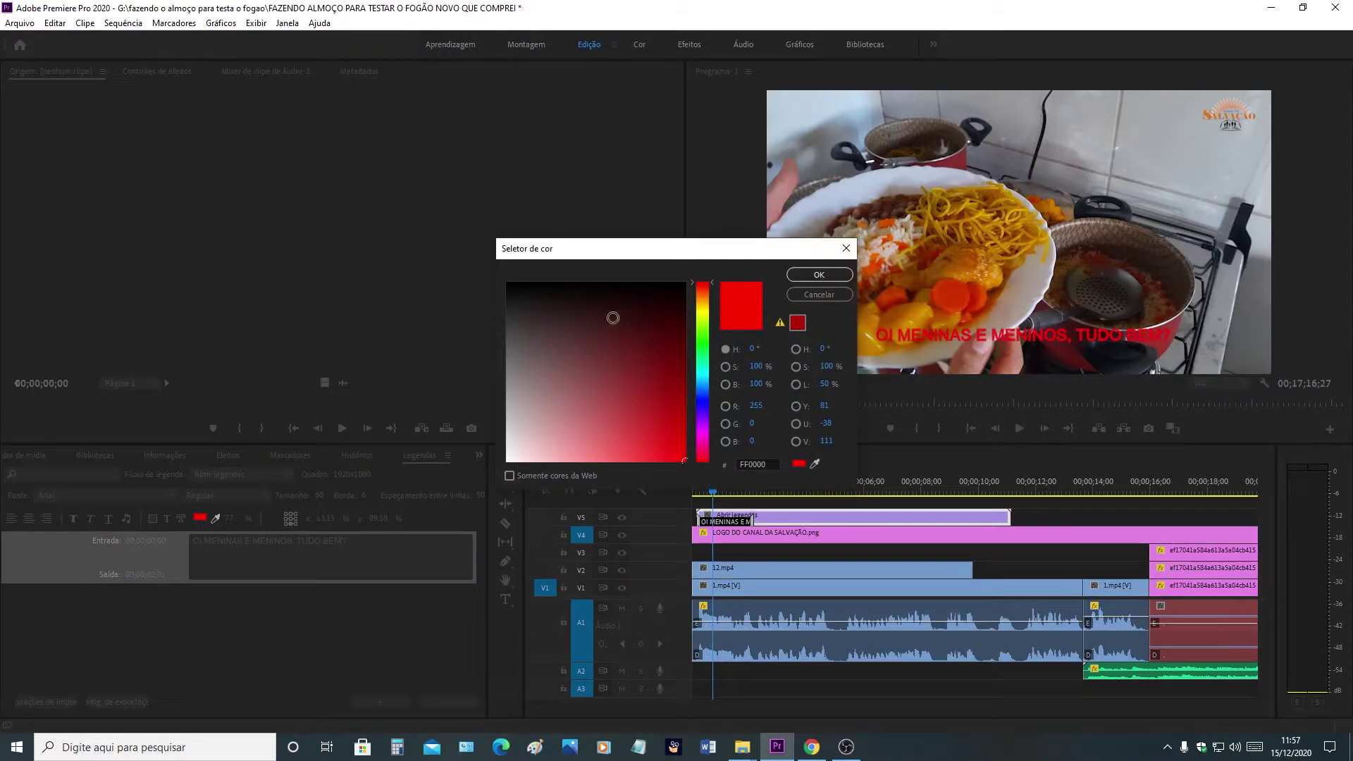
click(512, 457)
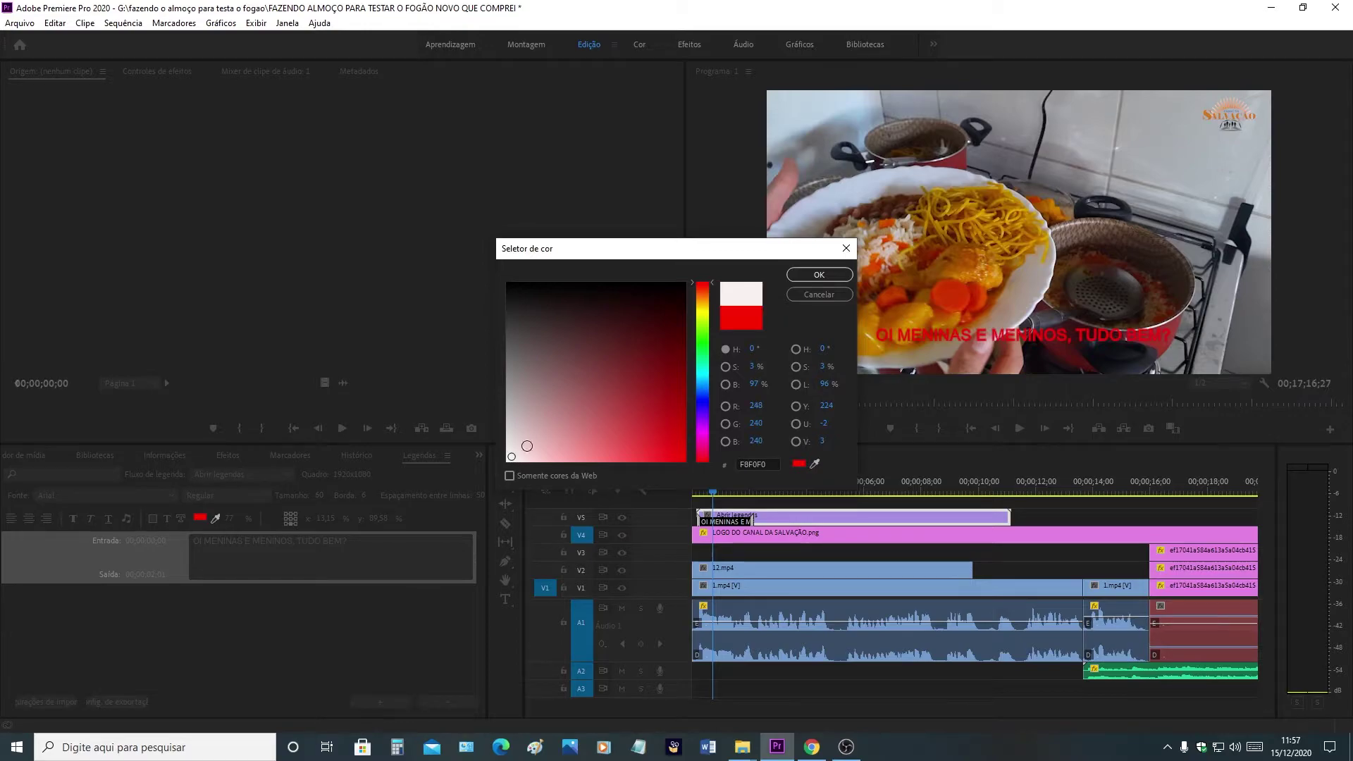
click(703, 313)
click(671, 457)
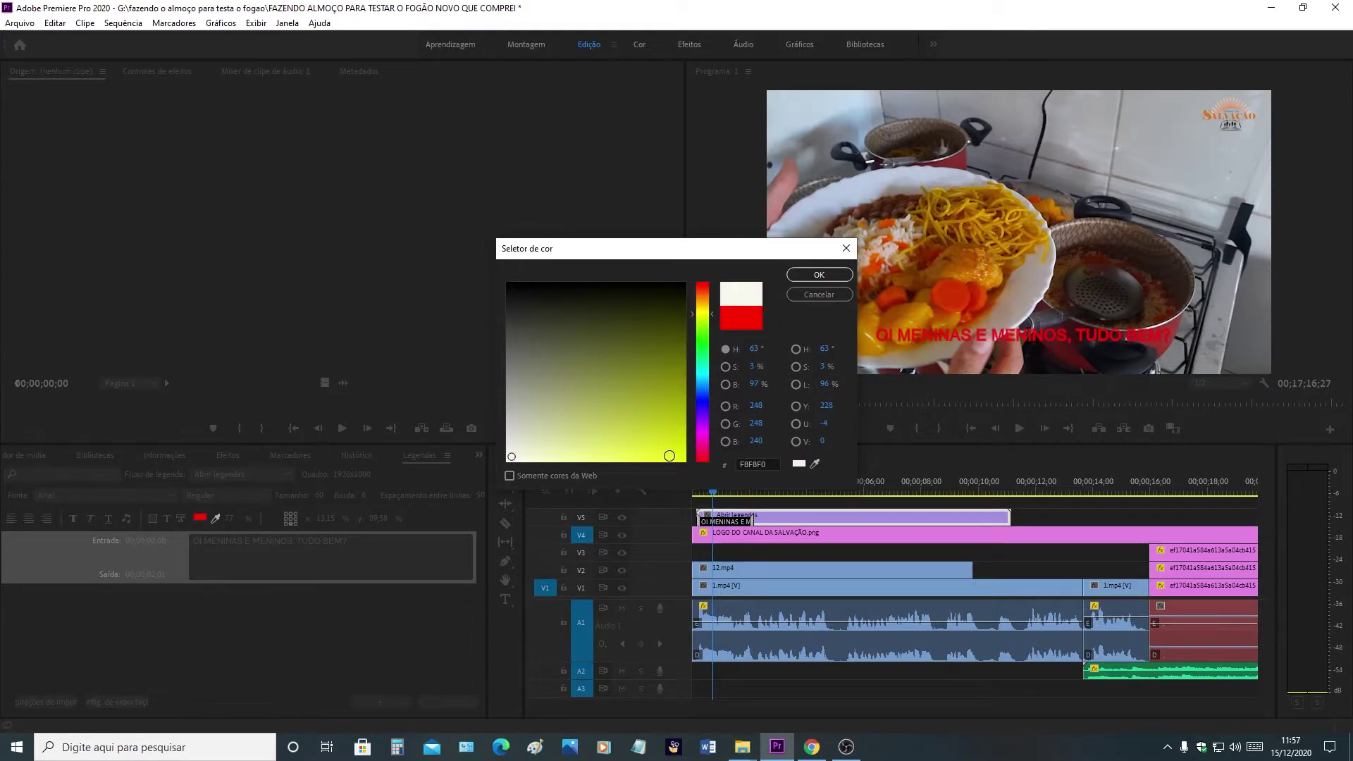
click(812, 274)
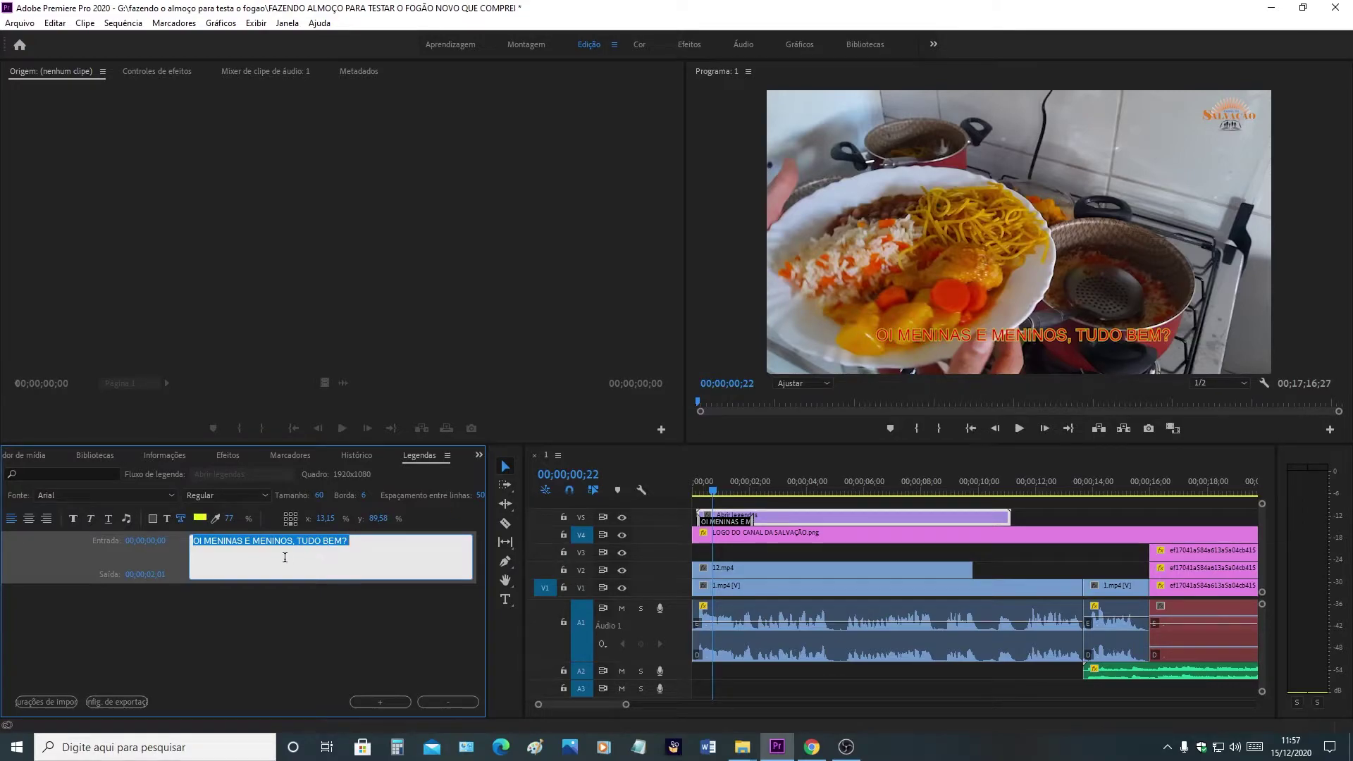
Make the caption text white and adjust the outline width to 7
click(167, 519)
click(201, 519)
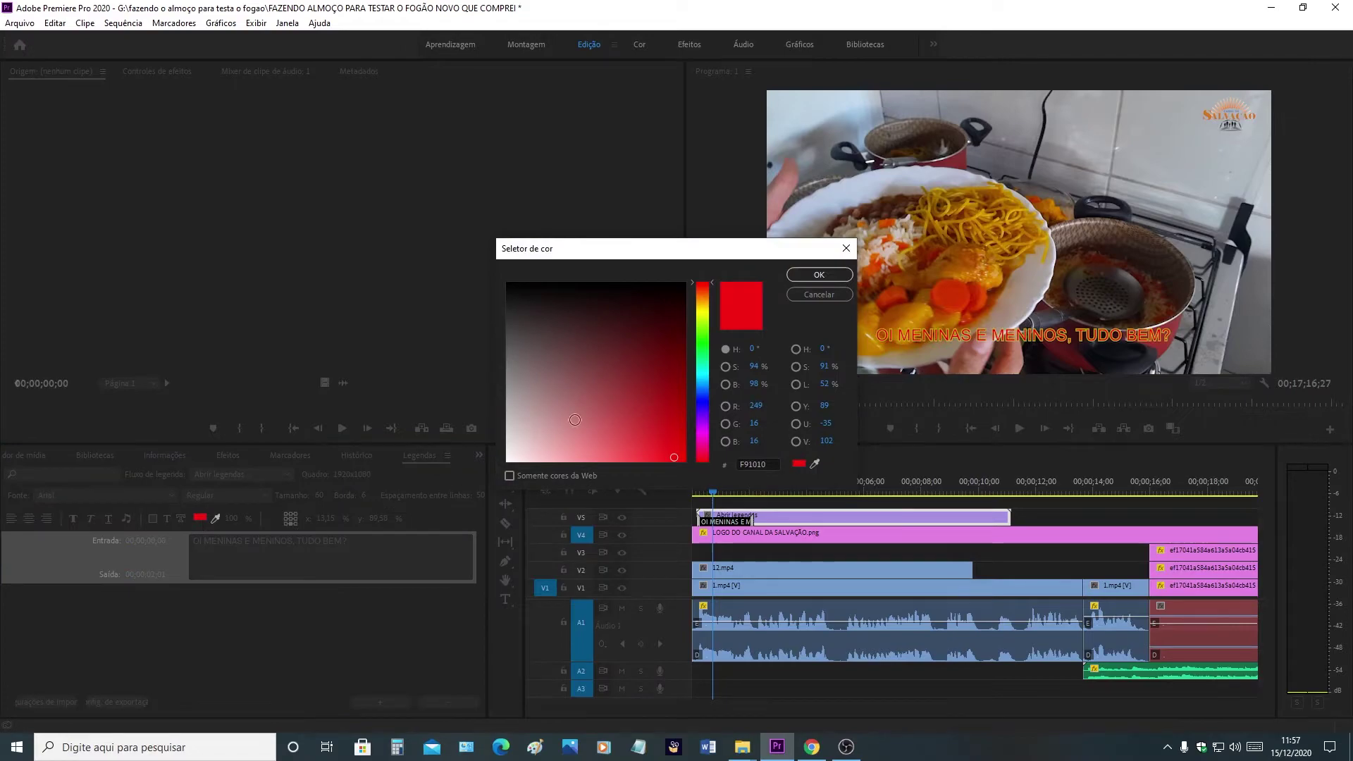
click(511, 459)
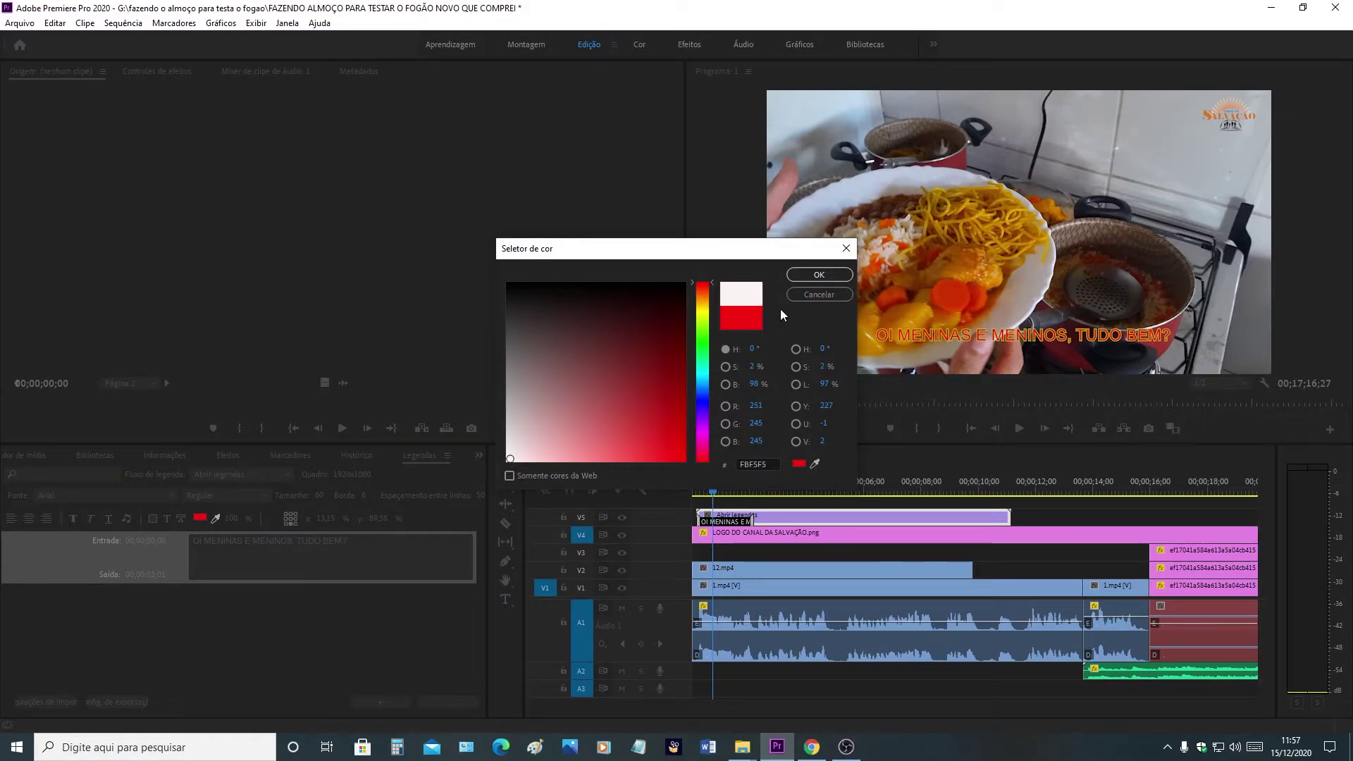
click(808, 280)
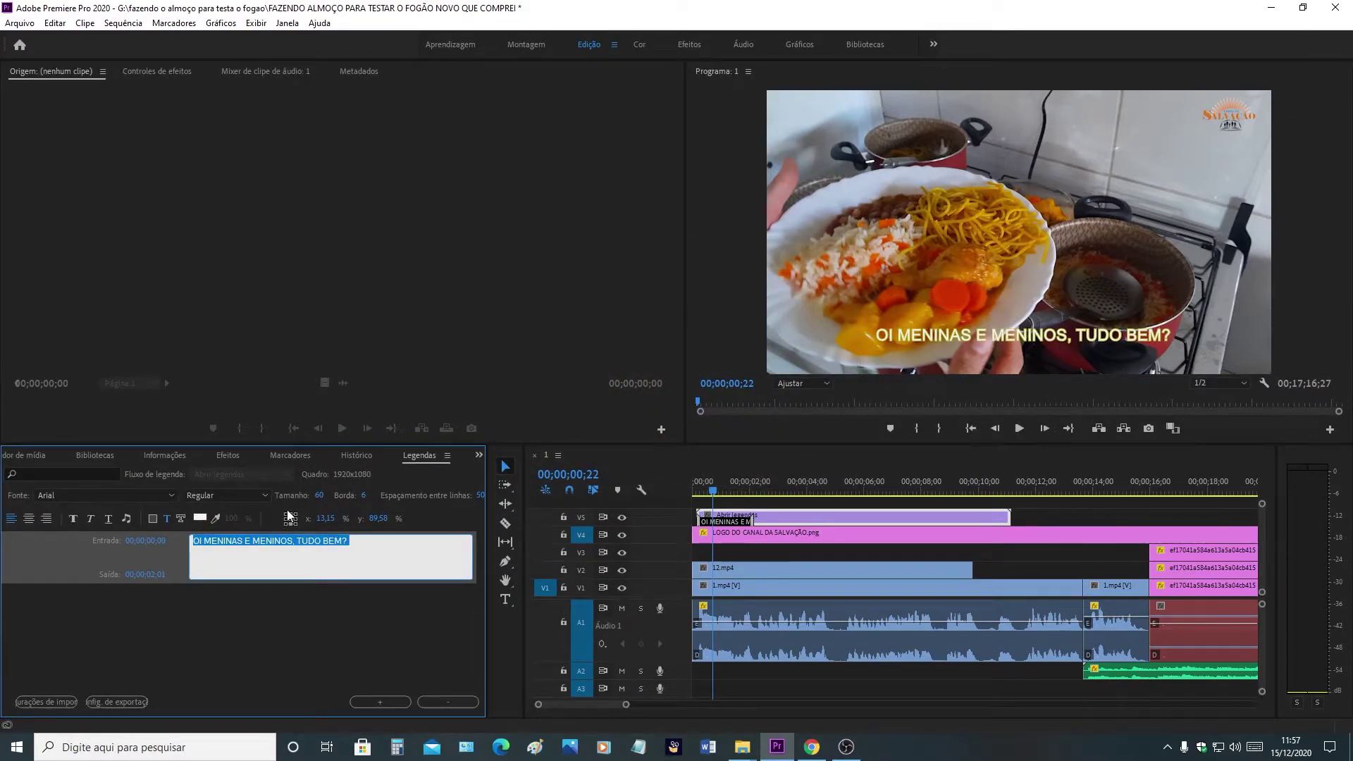
click(181, 519)
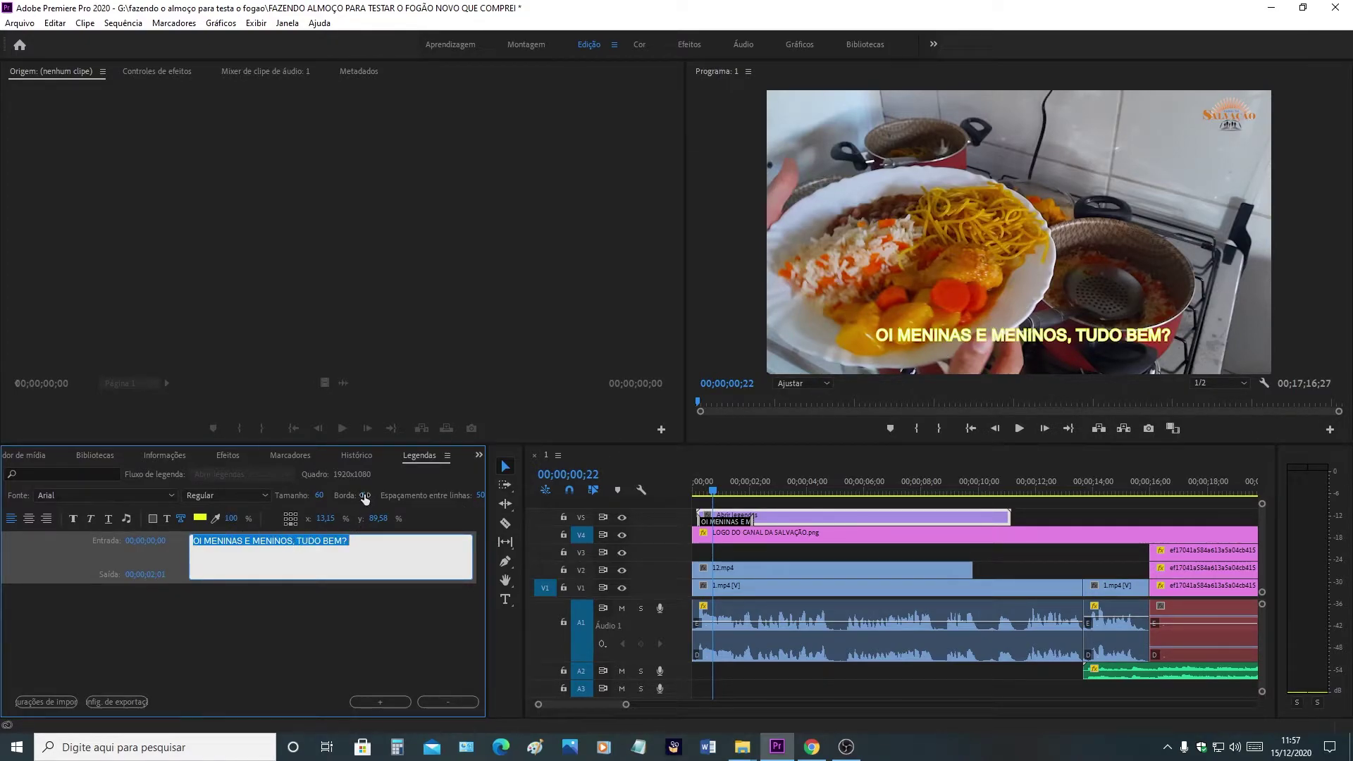
drag(365, 498, 398, 495)
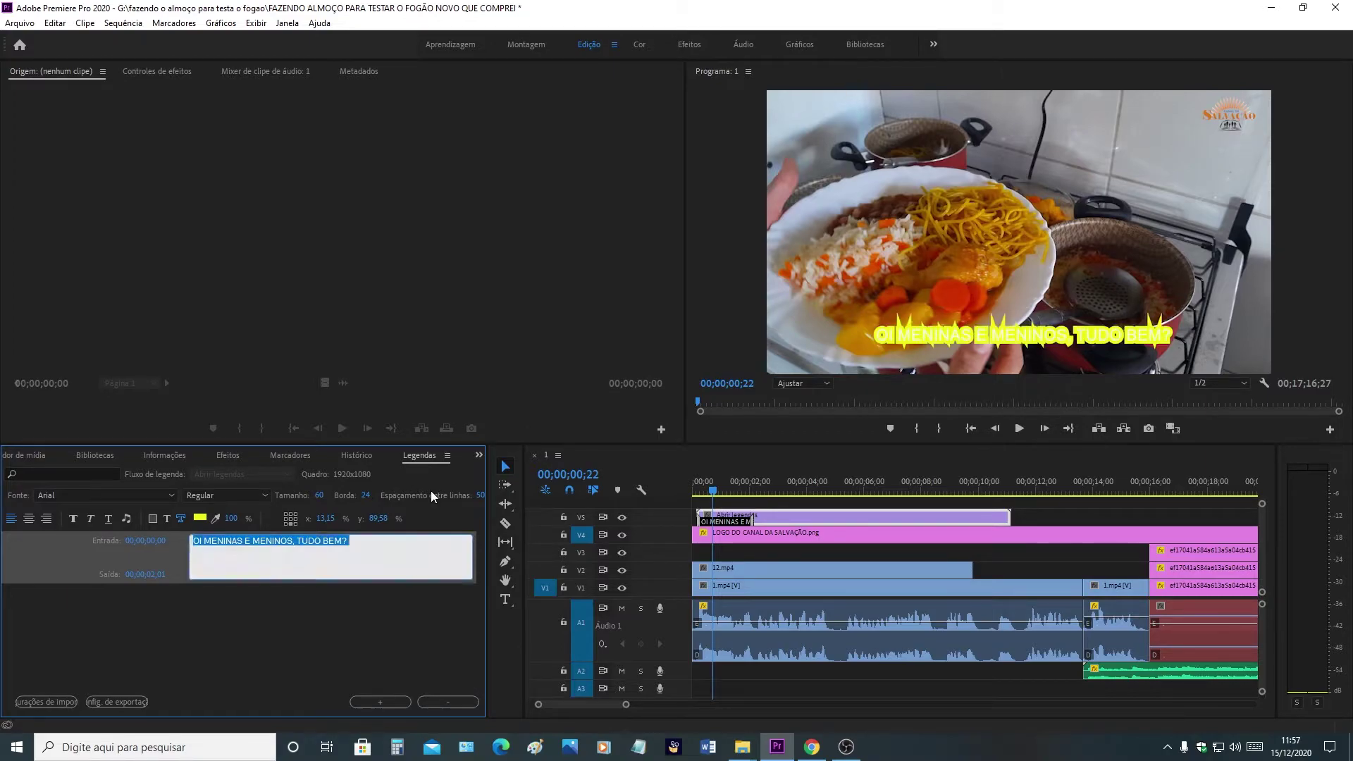
drag(366, 496, 358, 496)
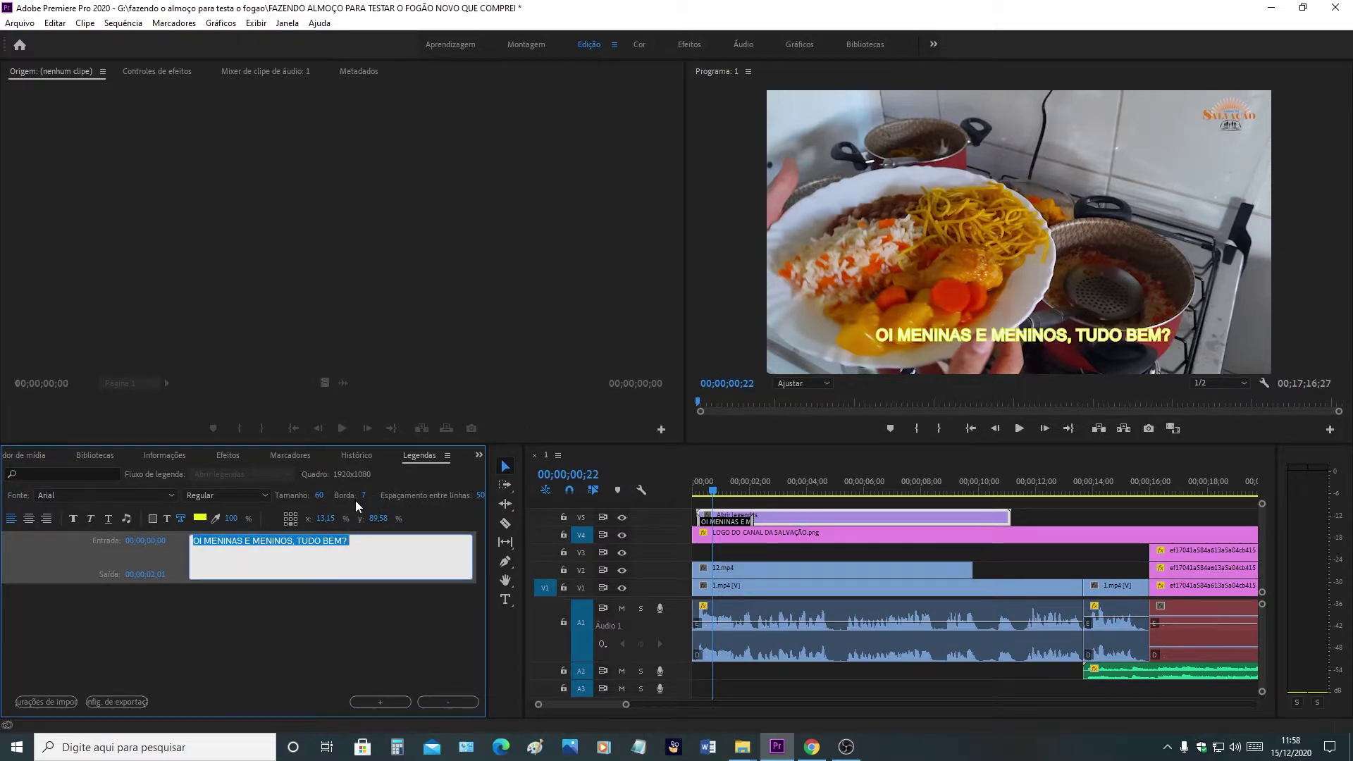
click(207, 517)
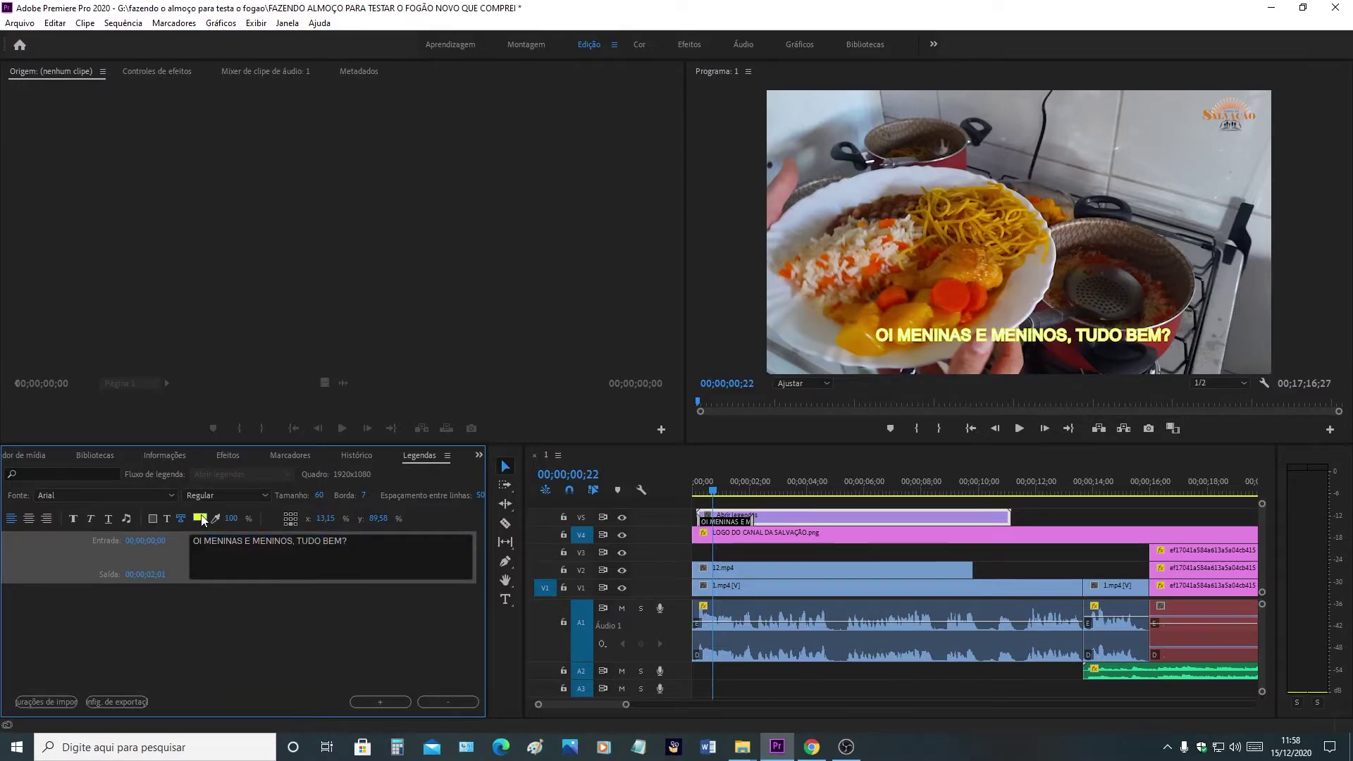
Change the caption outline colour to a vivid red
click(700, 457)
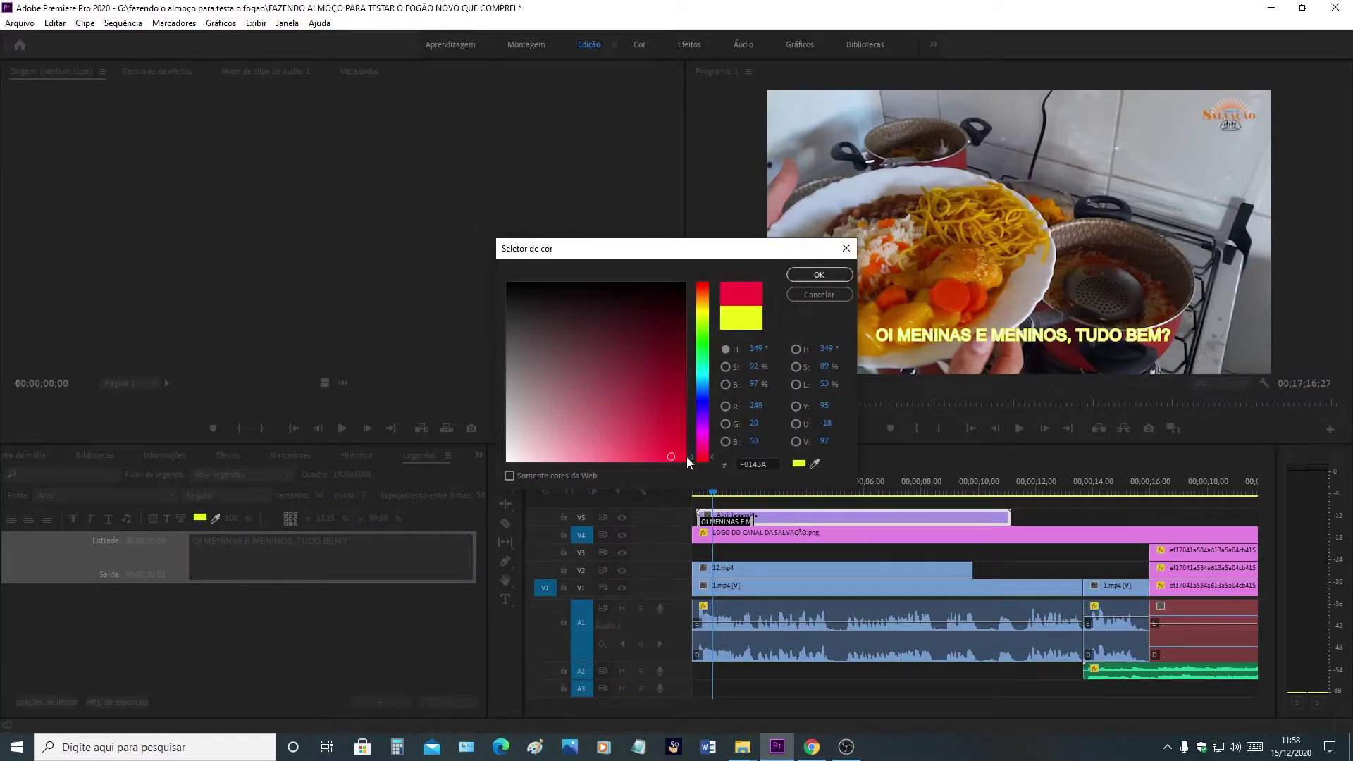
click(679, 454)
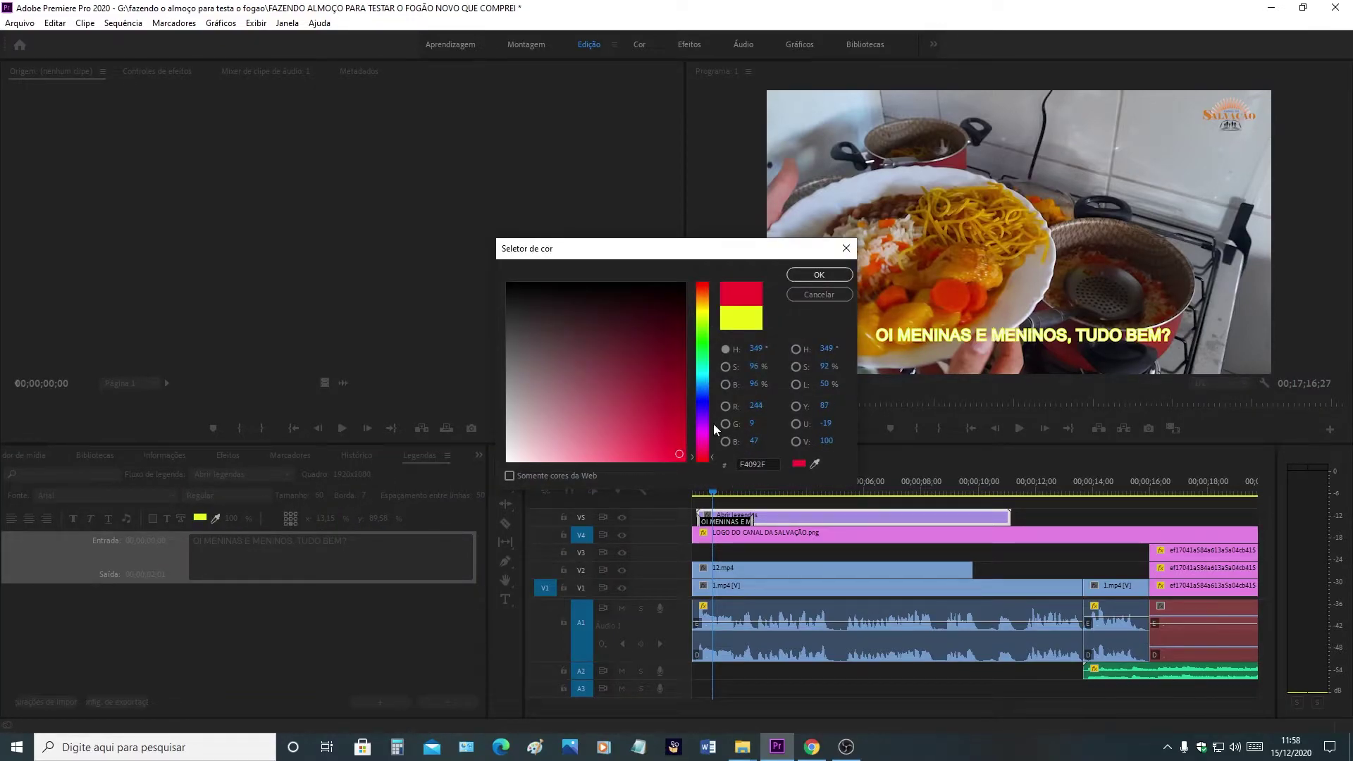
click(814, 278)
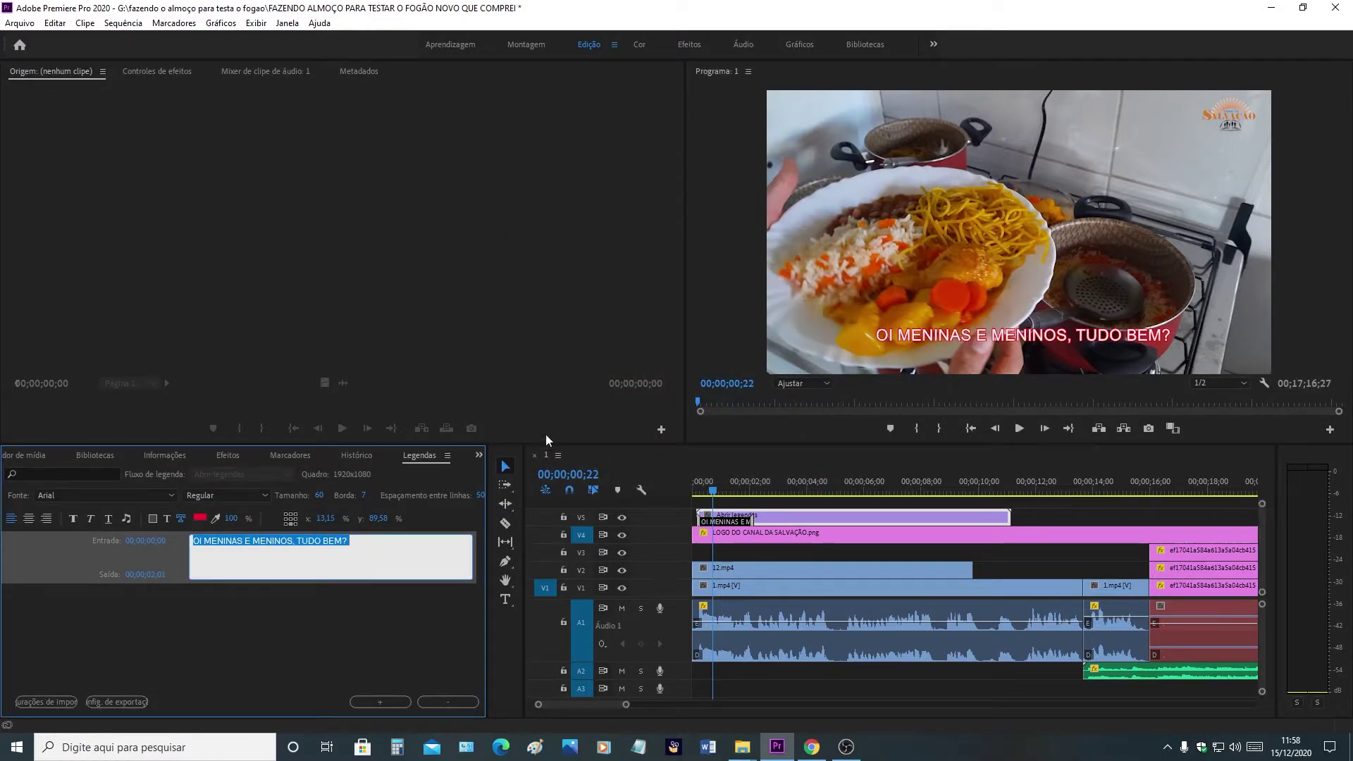
Lower the caption opacity to 93, then to 88
click(235, 520)
drag(235, 519, 230, 520)
click(252, 537)
click(226, 520)
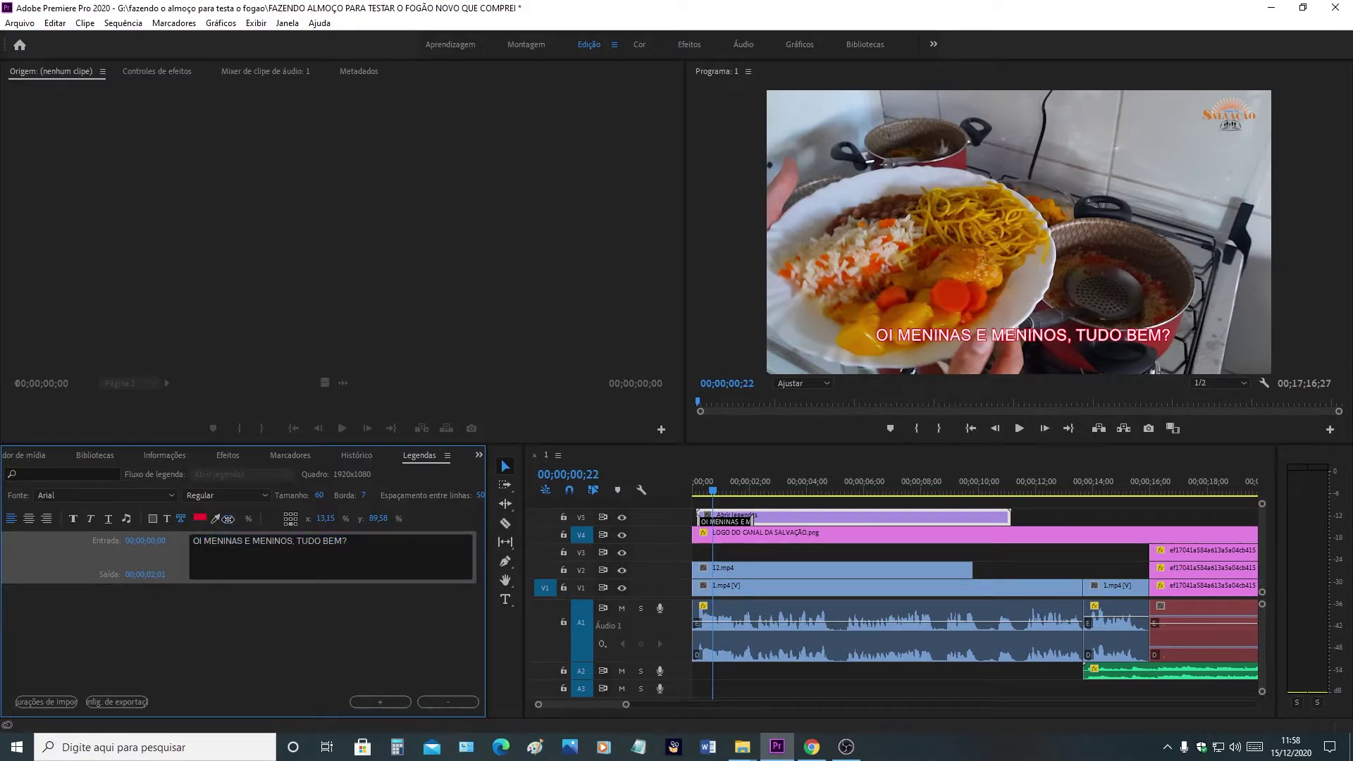
drag(227, 520, 223, 519)
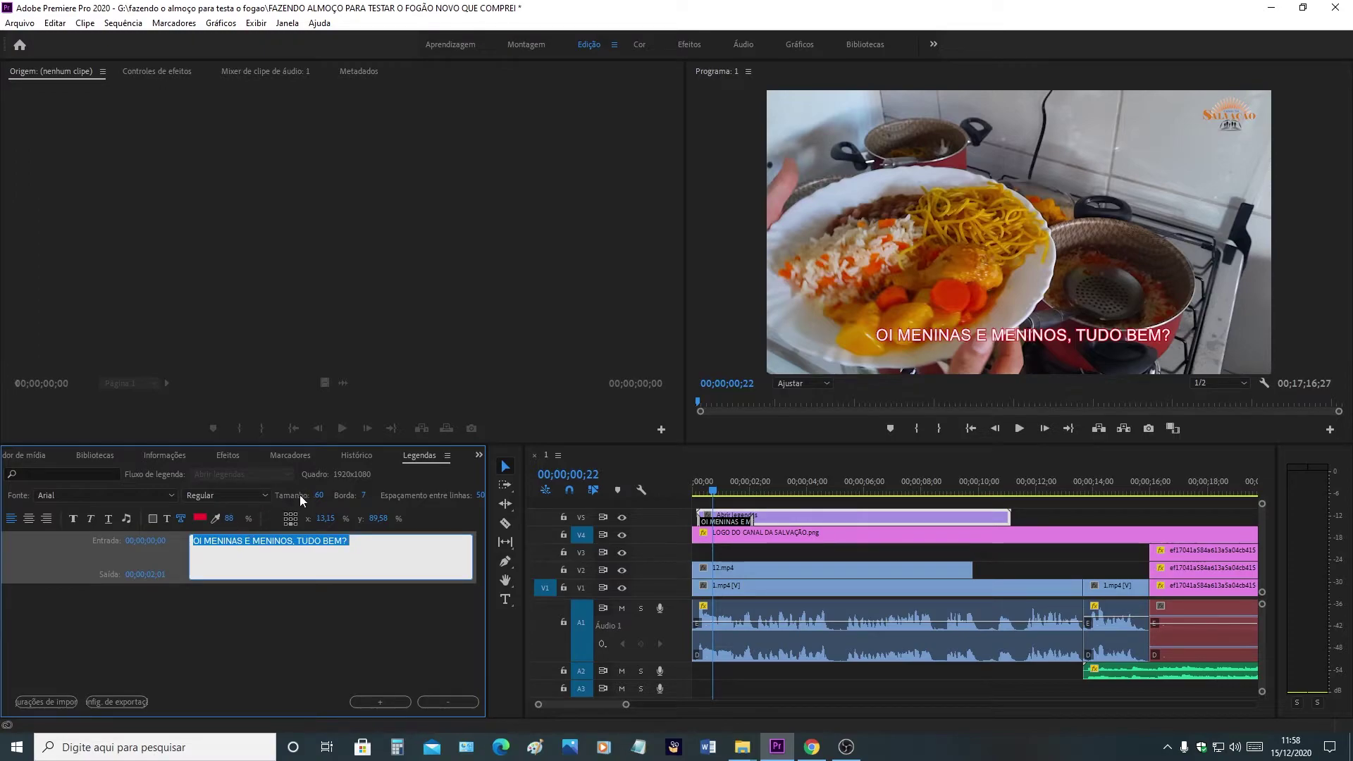
Enter 15 in the Borda field to set the outline thickness to 15
click(363, 498)
click(363, 498)
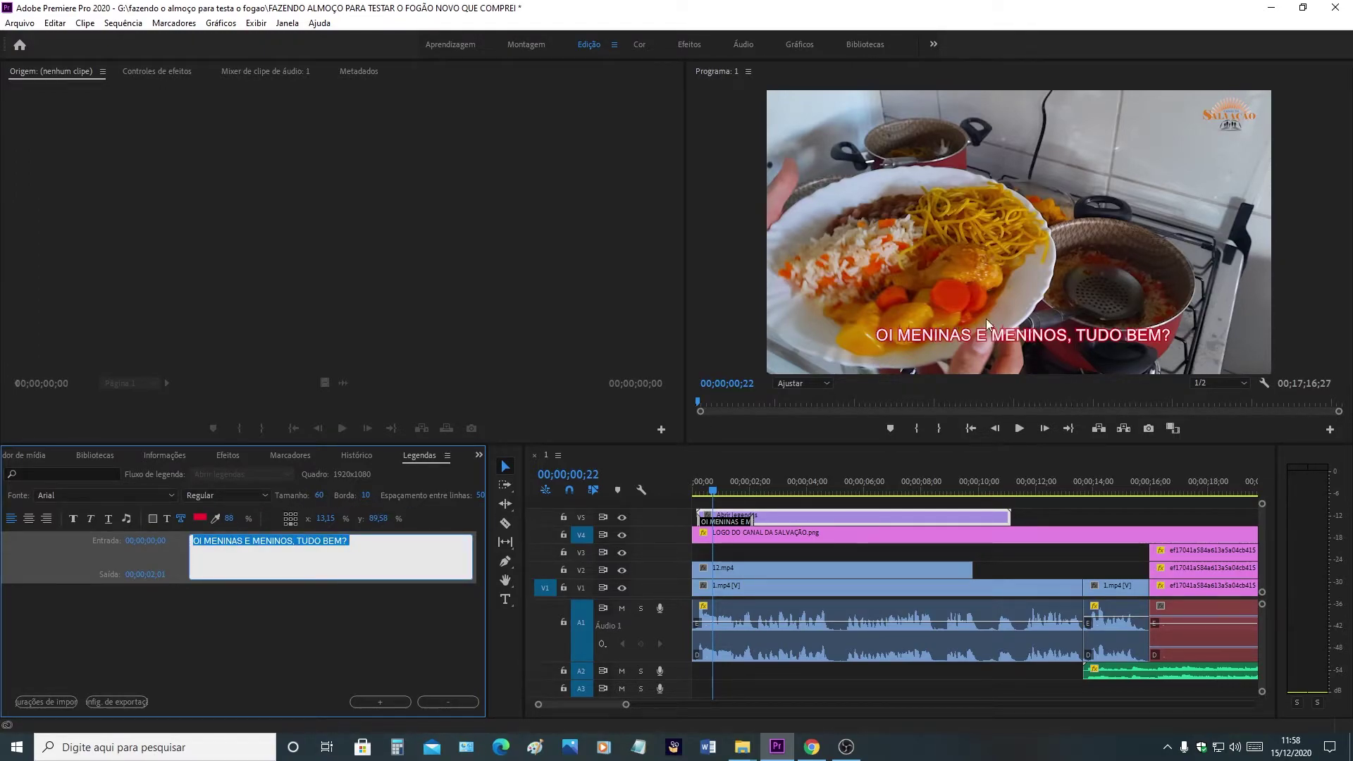
click(367, 495)
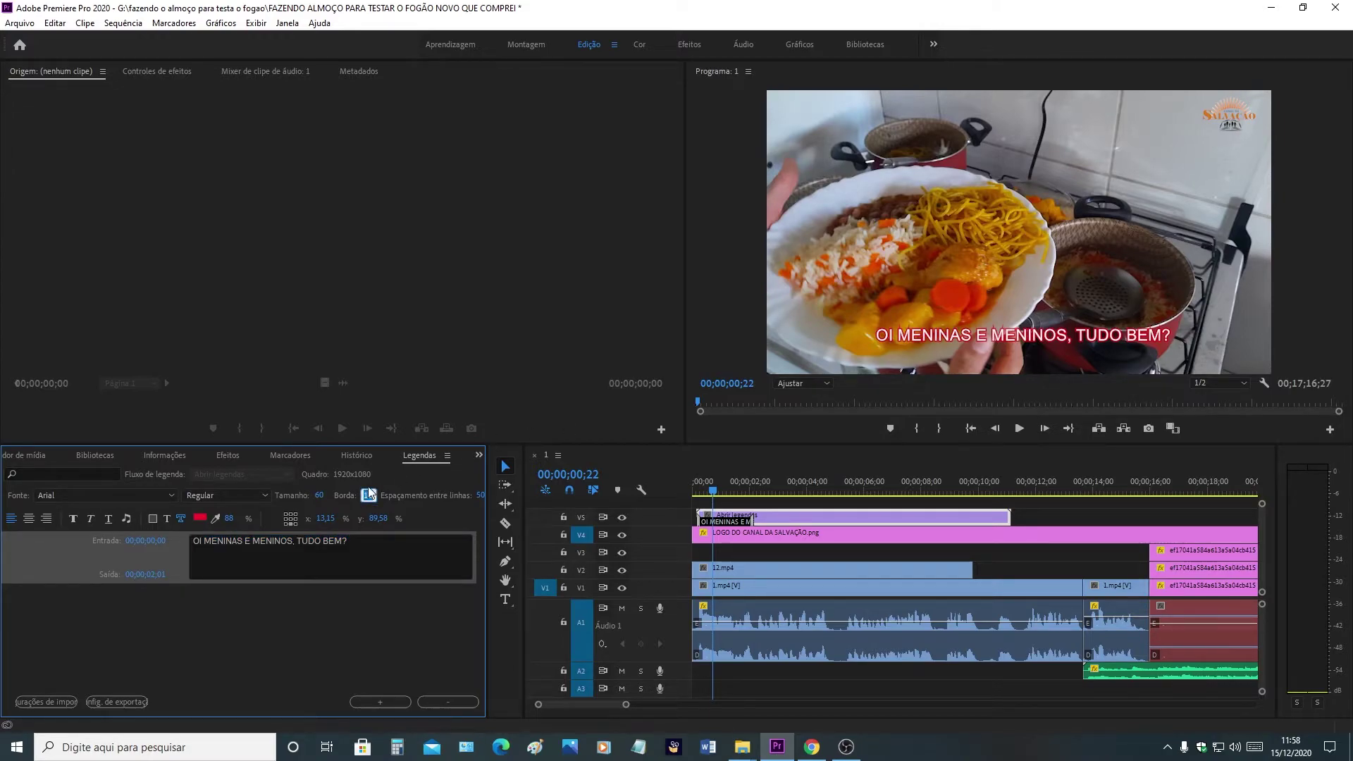
text(5)
key(Return)
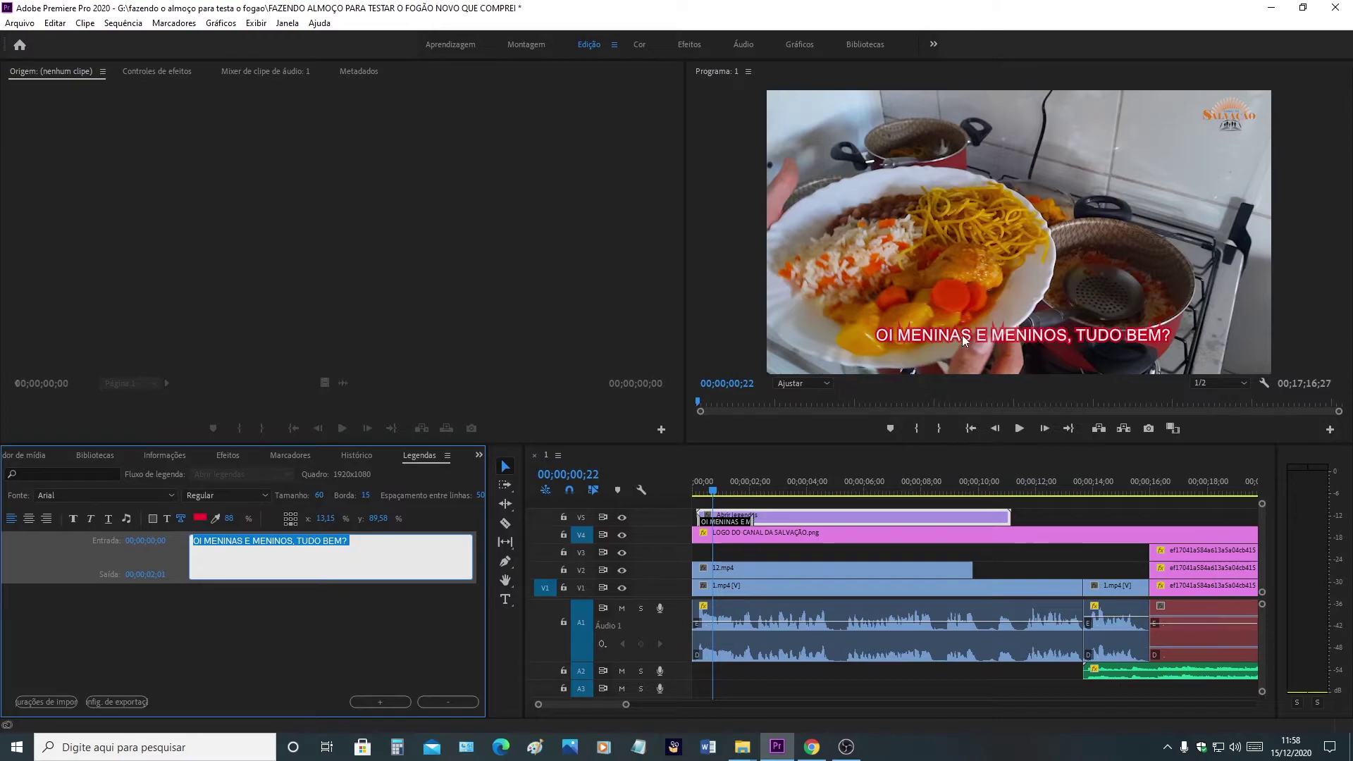
click(244, 497)
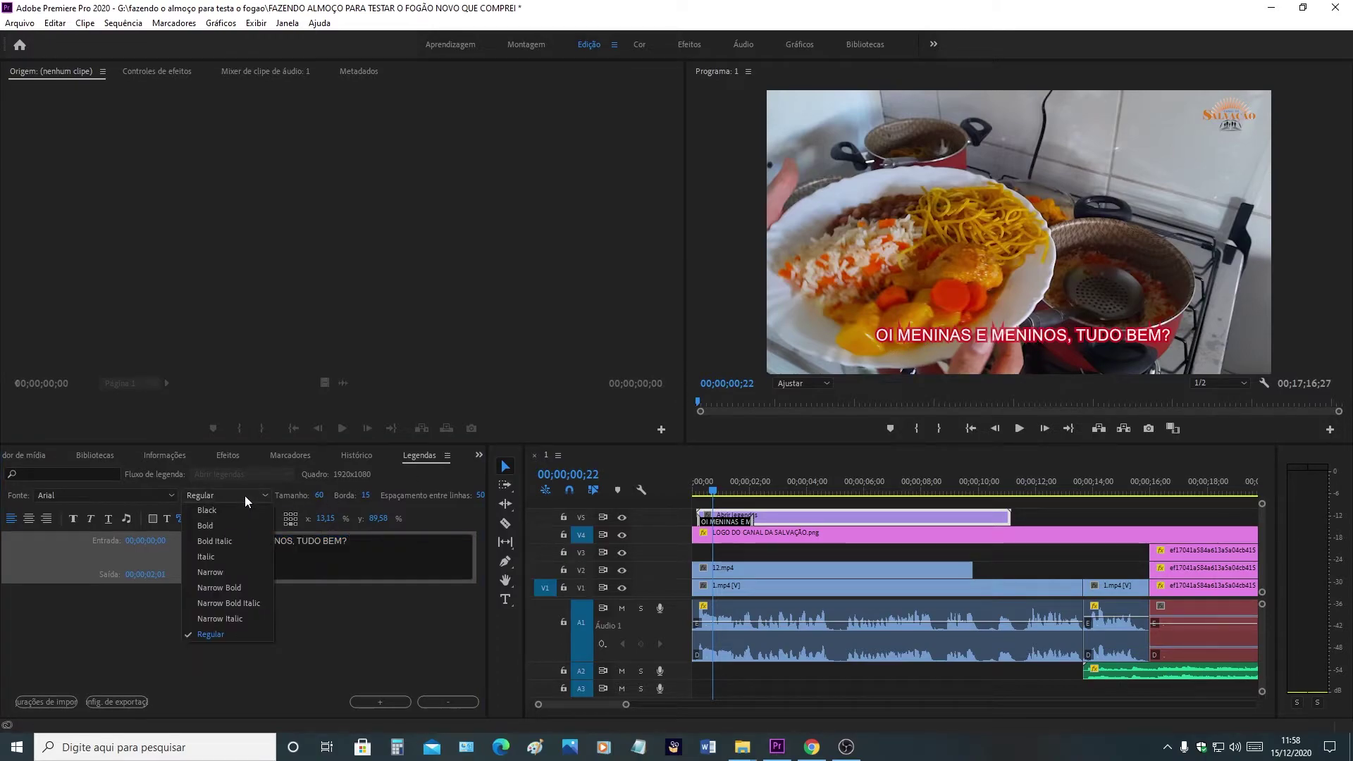
Make the greeting caption italic in Bahnschrift, then try it at the top and bottom of the frame
click(213, 557)
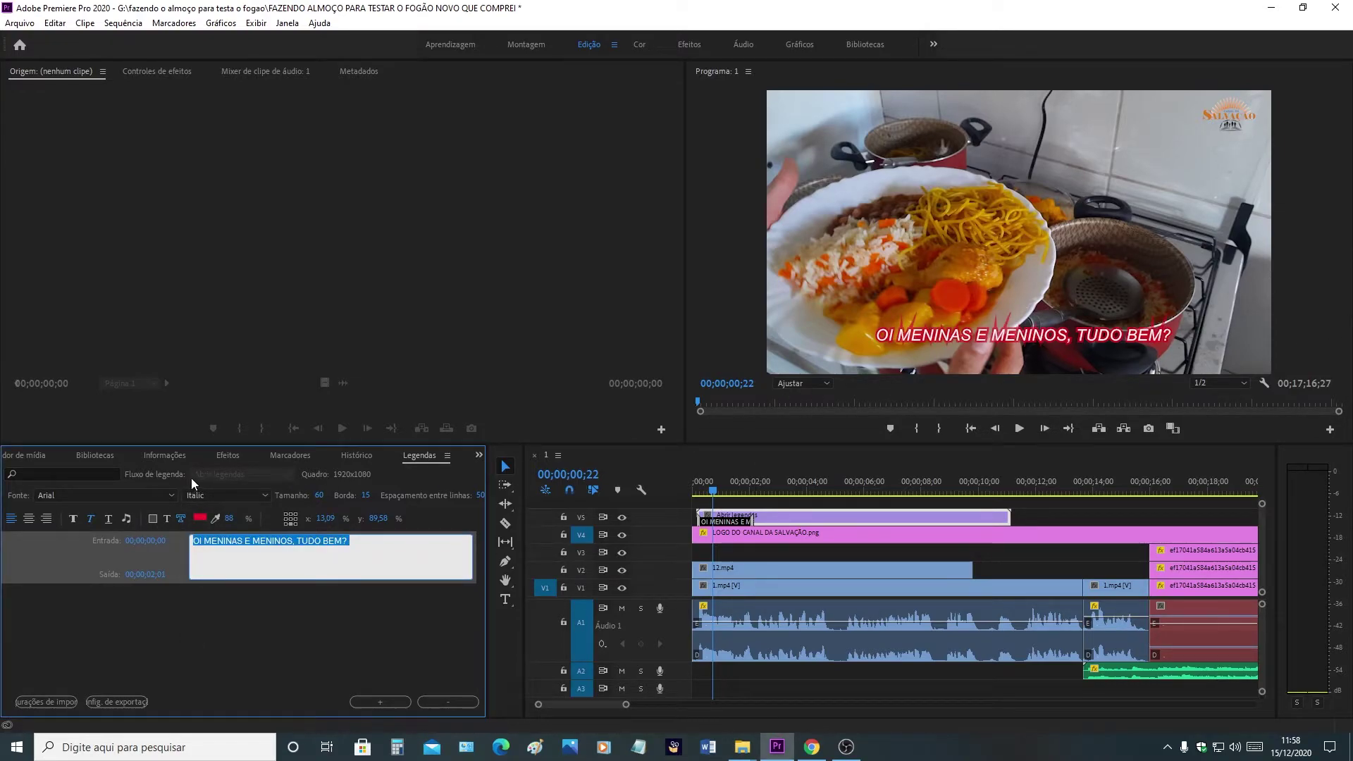
click(162, 496)
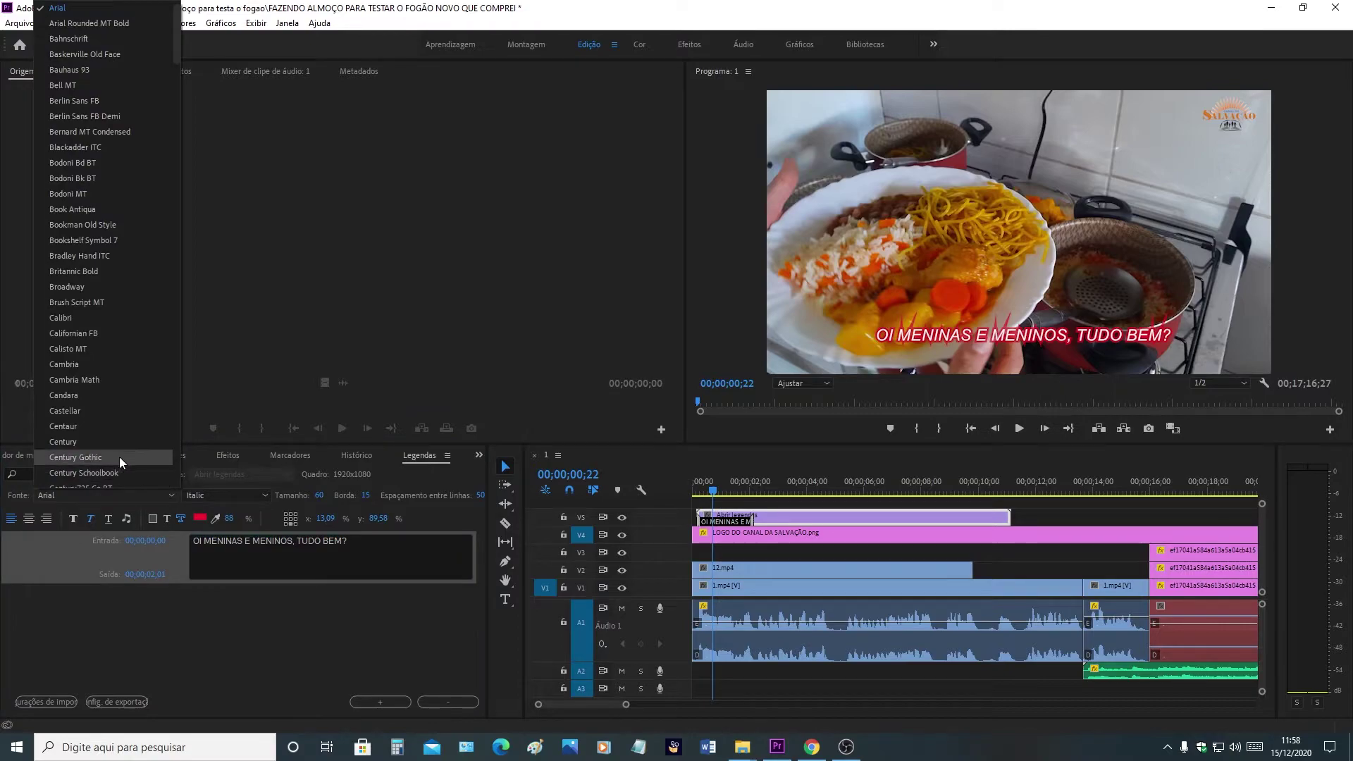
scroll(67, 185, up, 1)
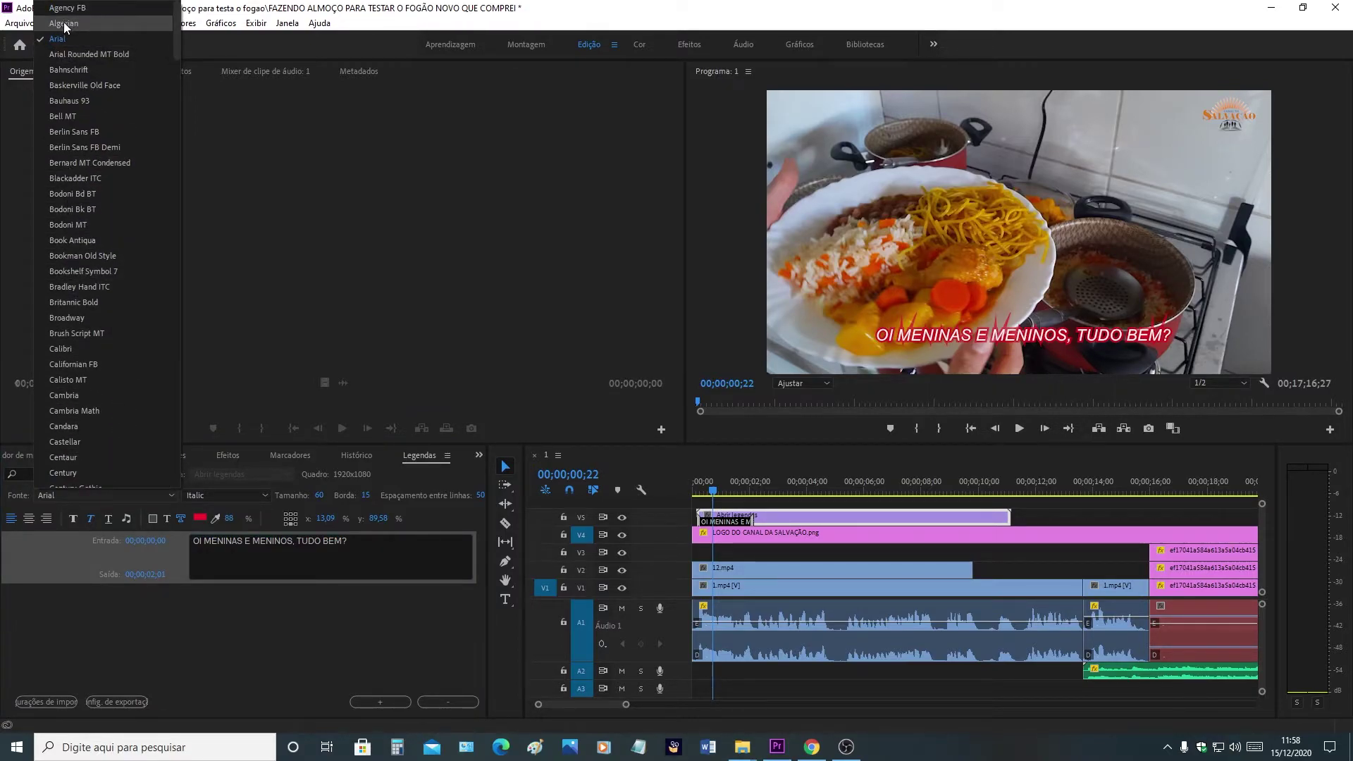
key(Escape)
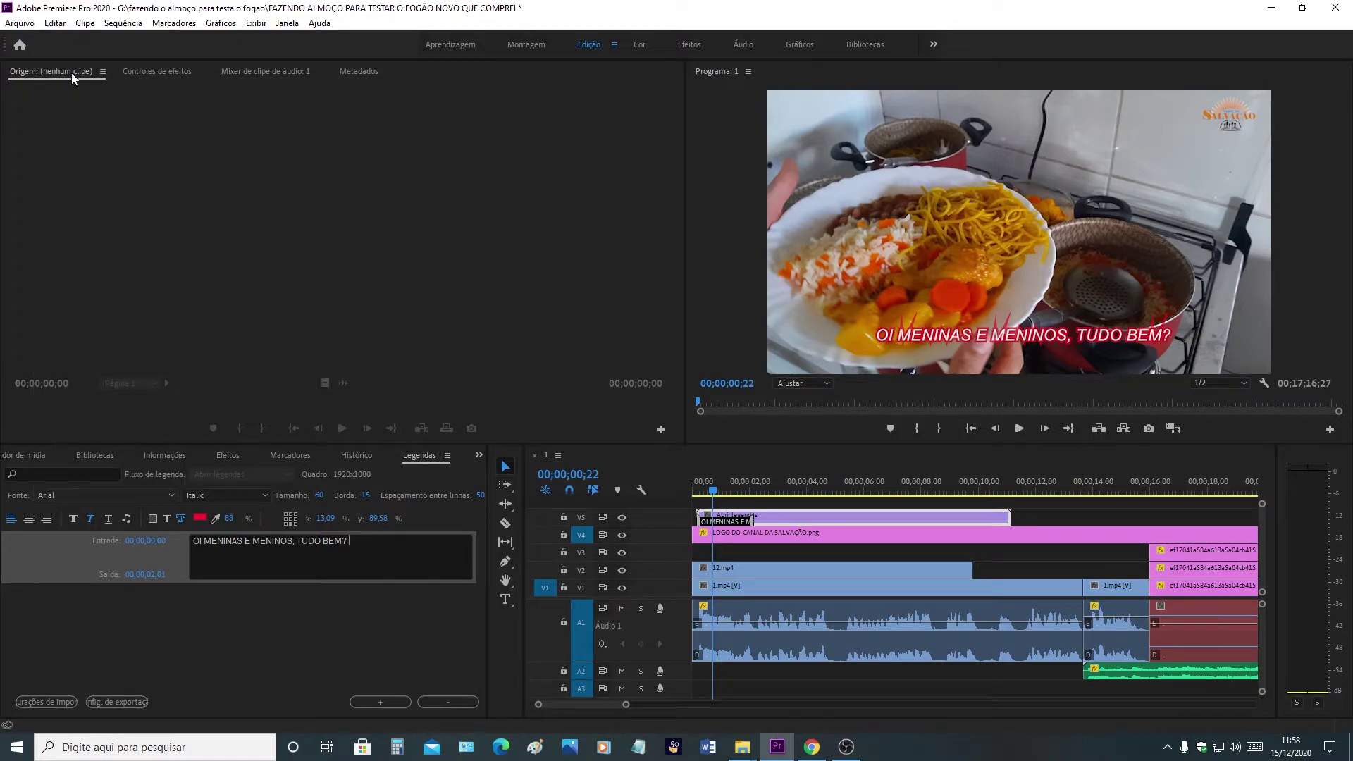
key(b)
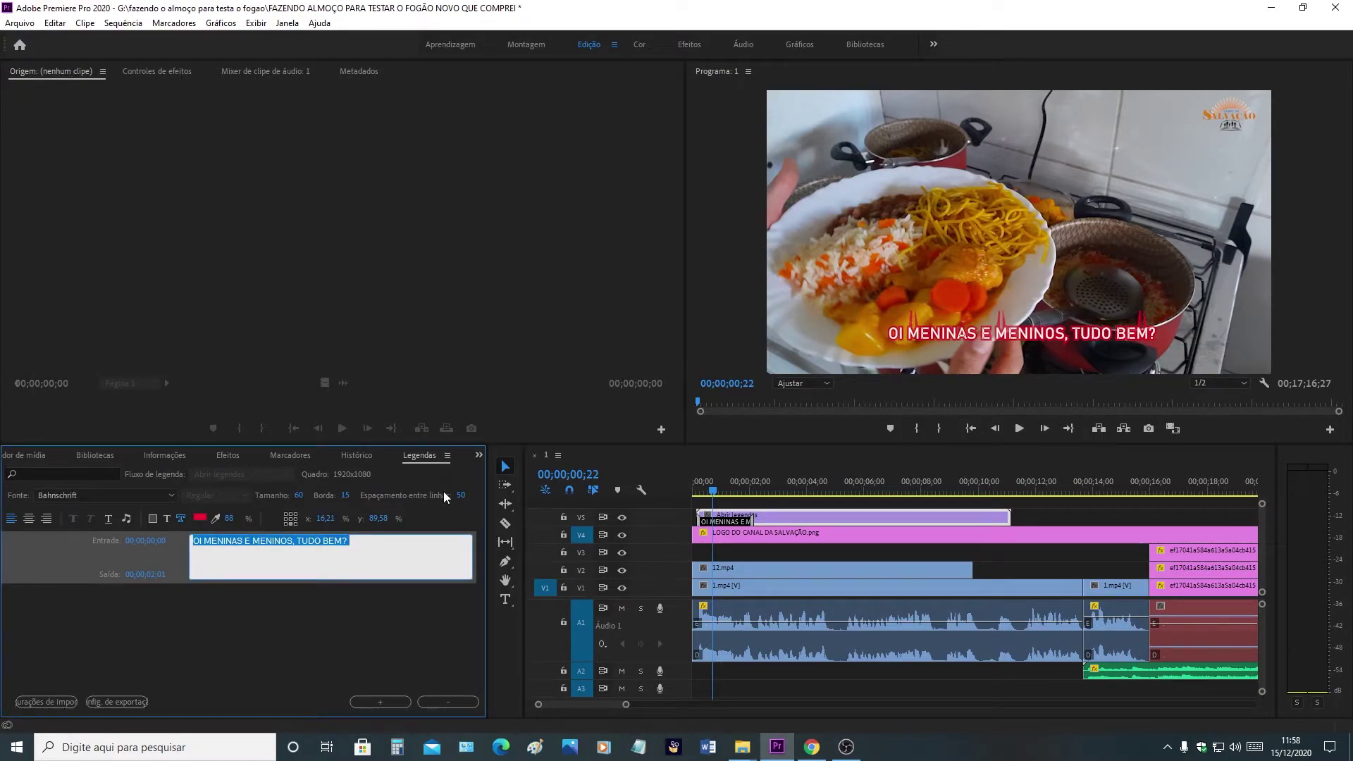
click(291, 513)
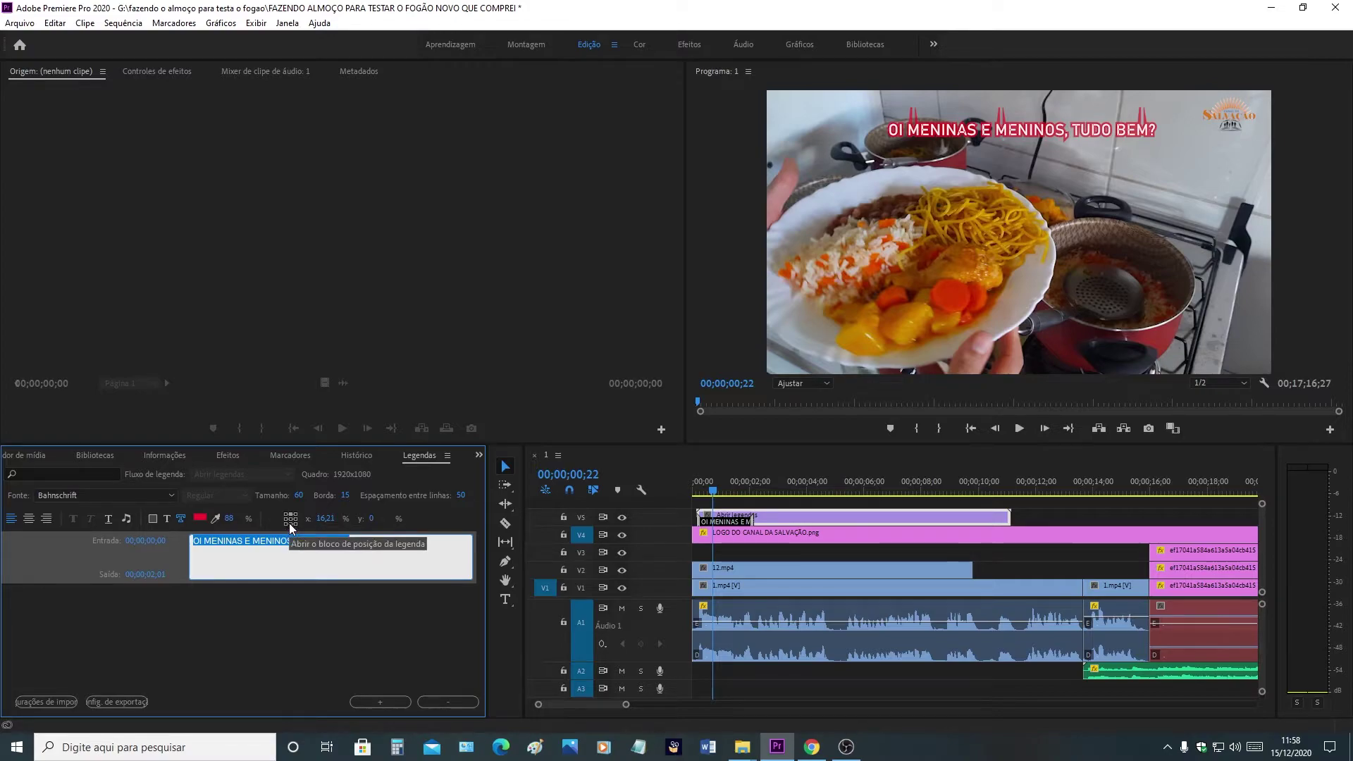
click(290, 524)
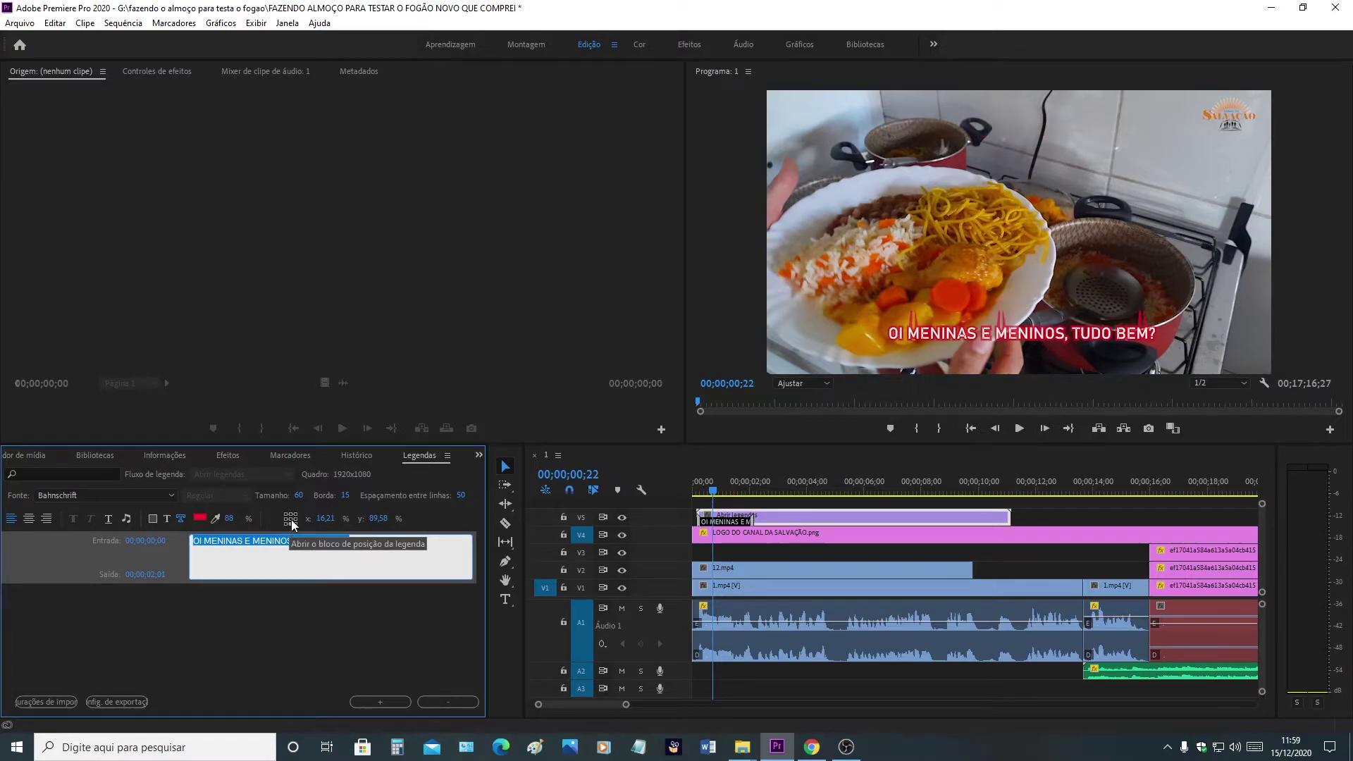
Try the greeting caption at middle, centre, left and top positions, then reset it to bottom centre
click(290, 519)
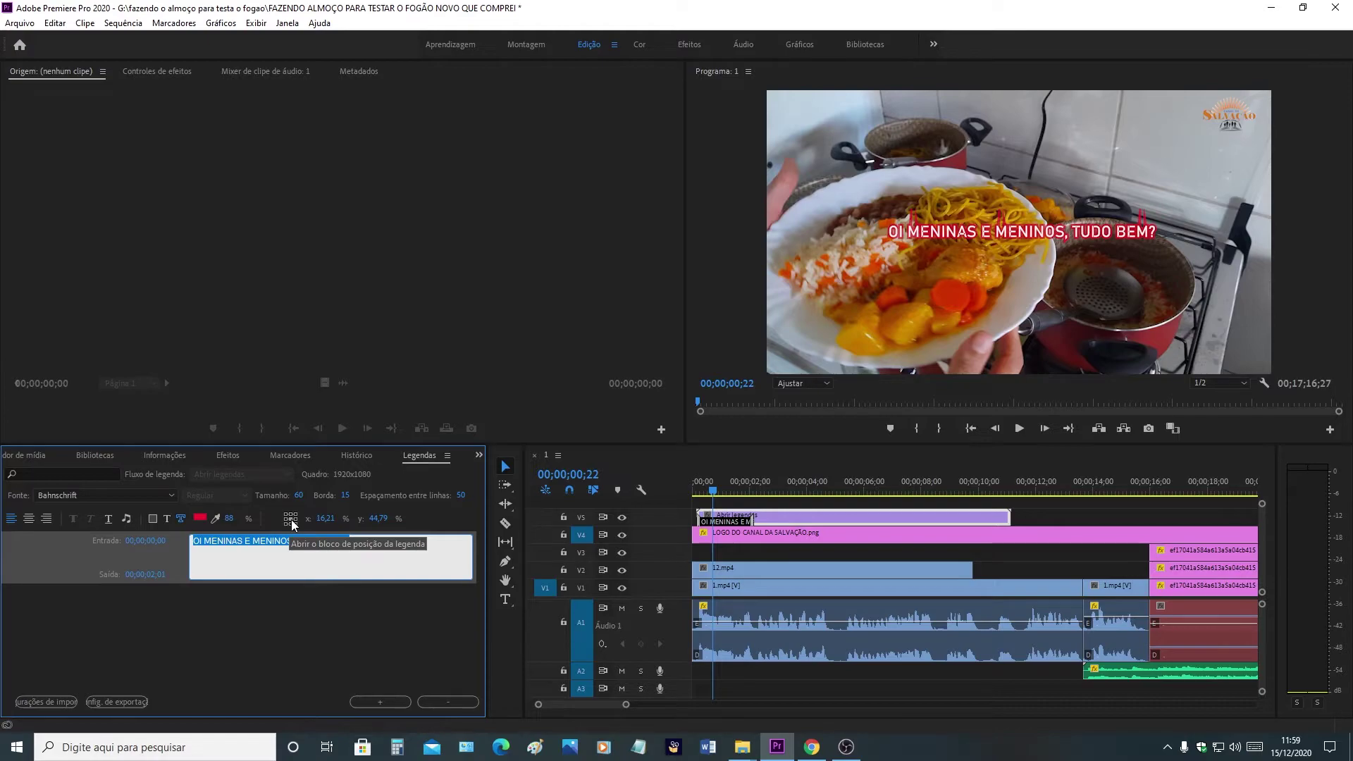
click(294, 518)
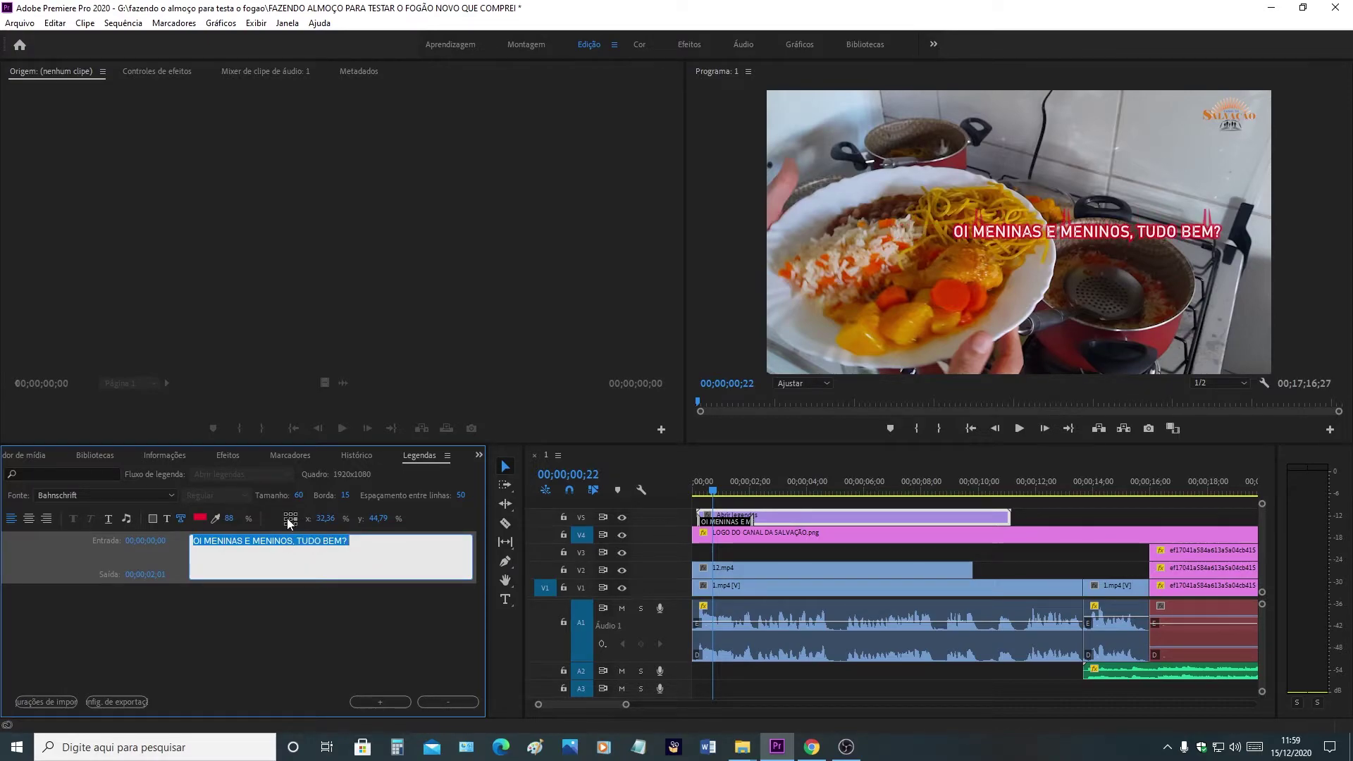
click(286, 520)
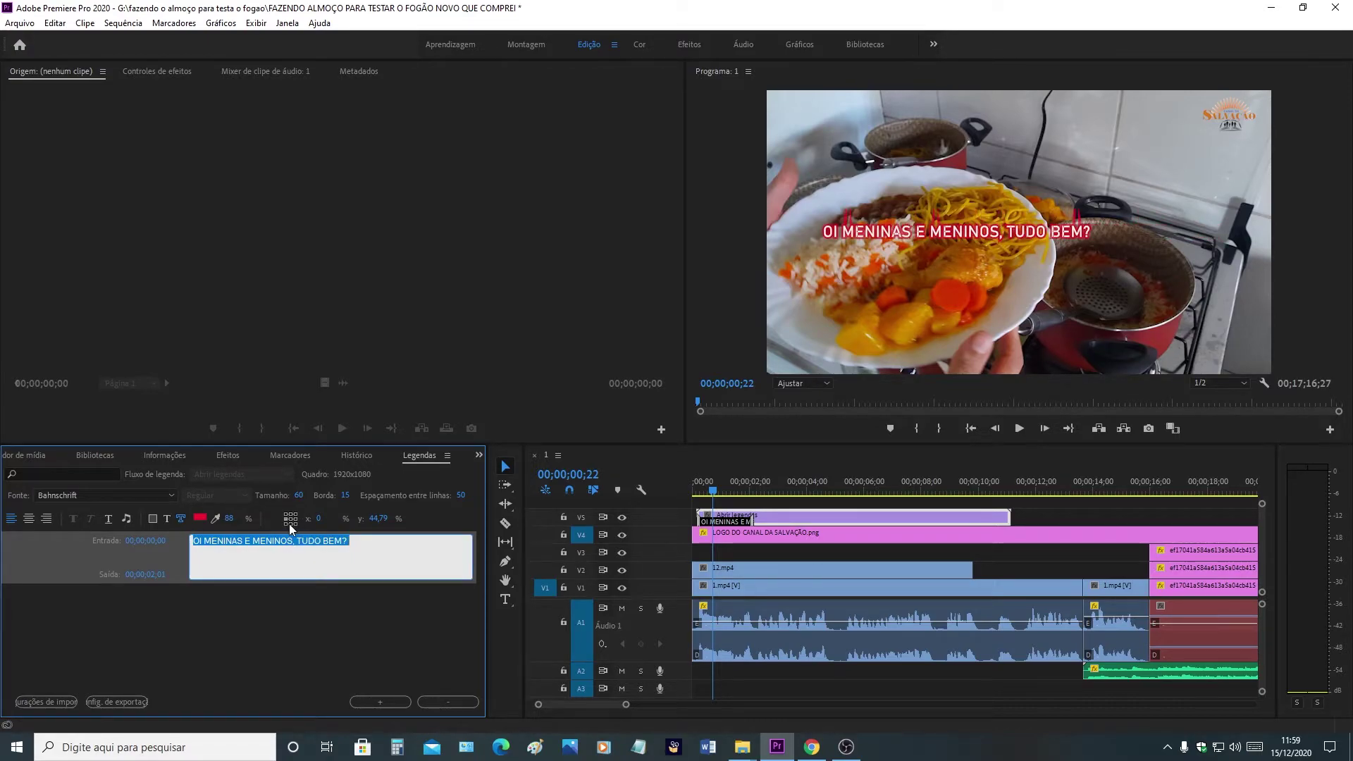
click(291, 523)
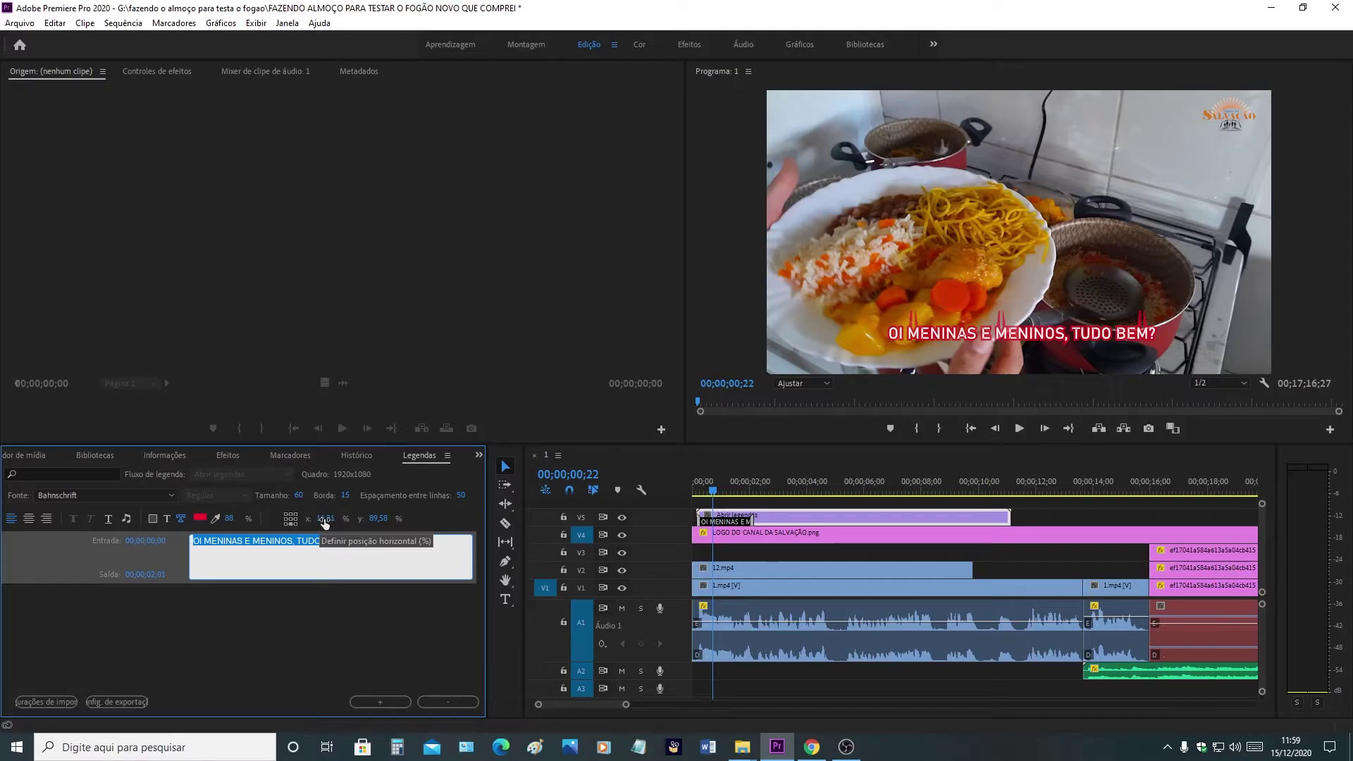
click(289, 521)
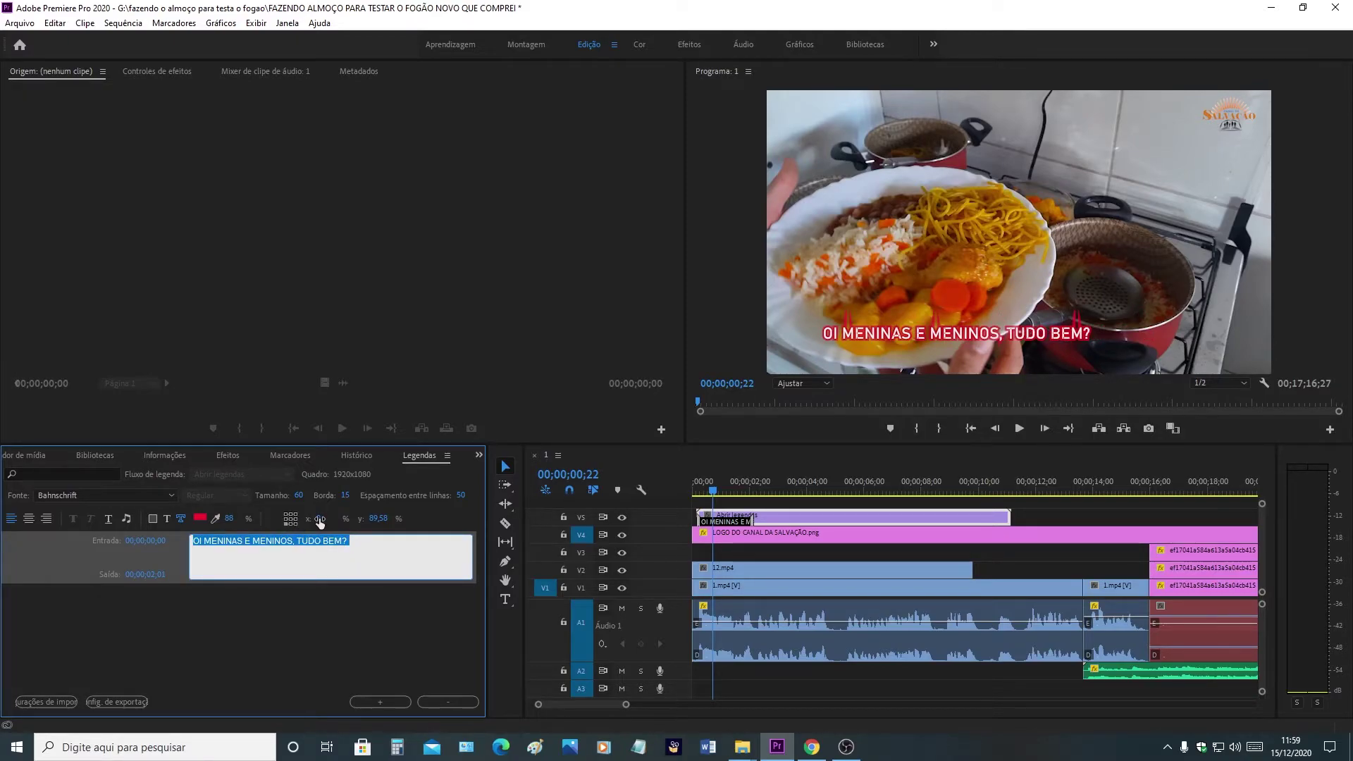
drag(320, 522, 348, 518)
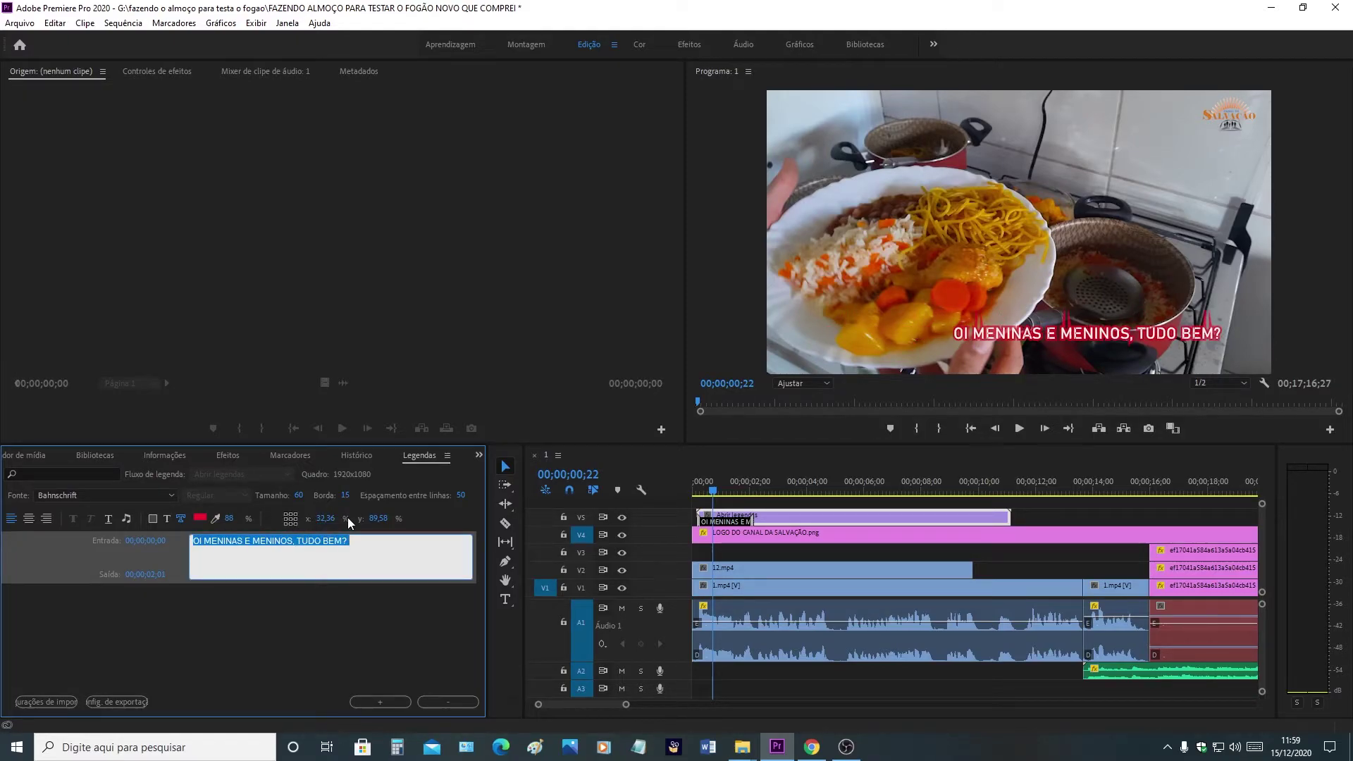
drag(372, 519, 331, 519)
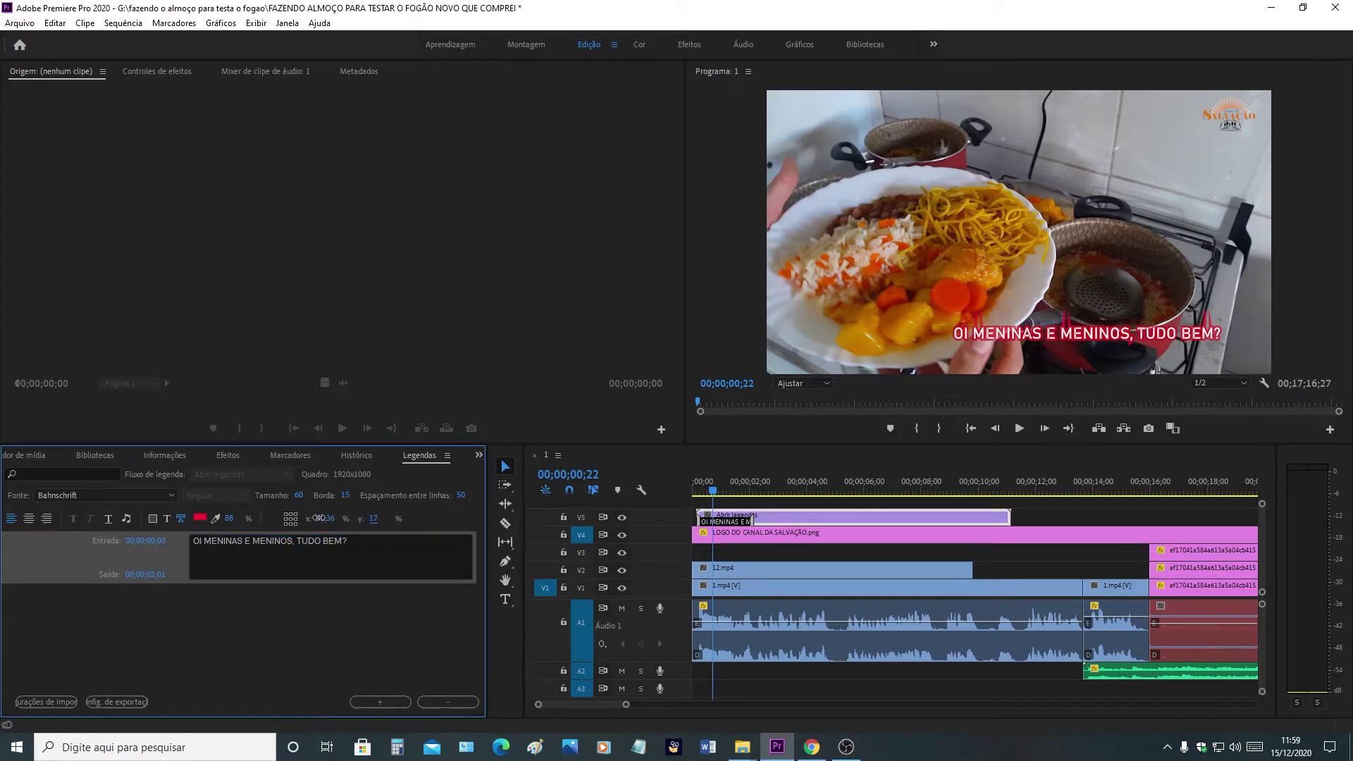
drag(366, 519, 426, 519)
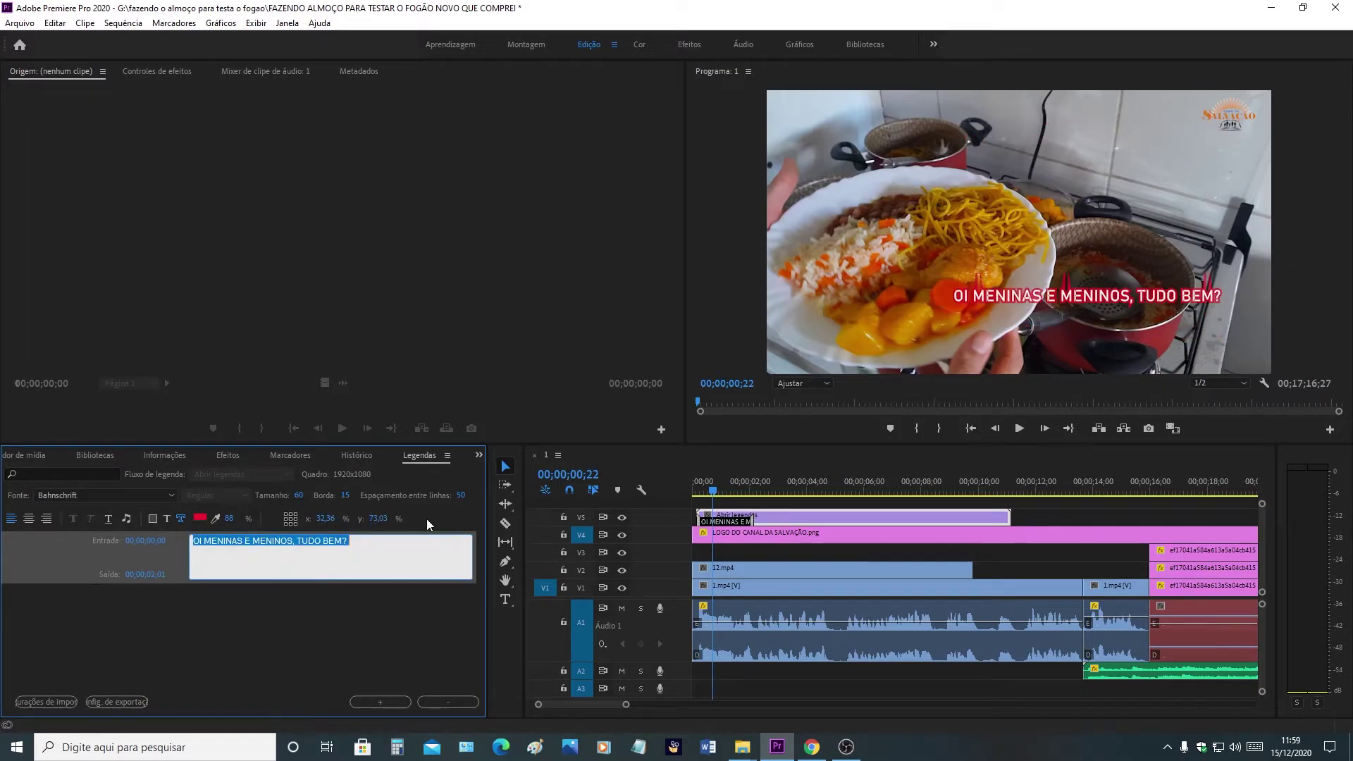
click(291, 523)
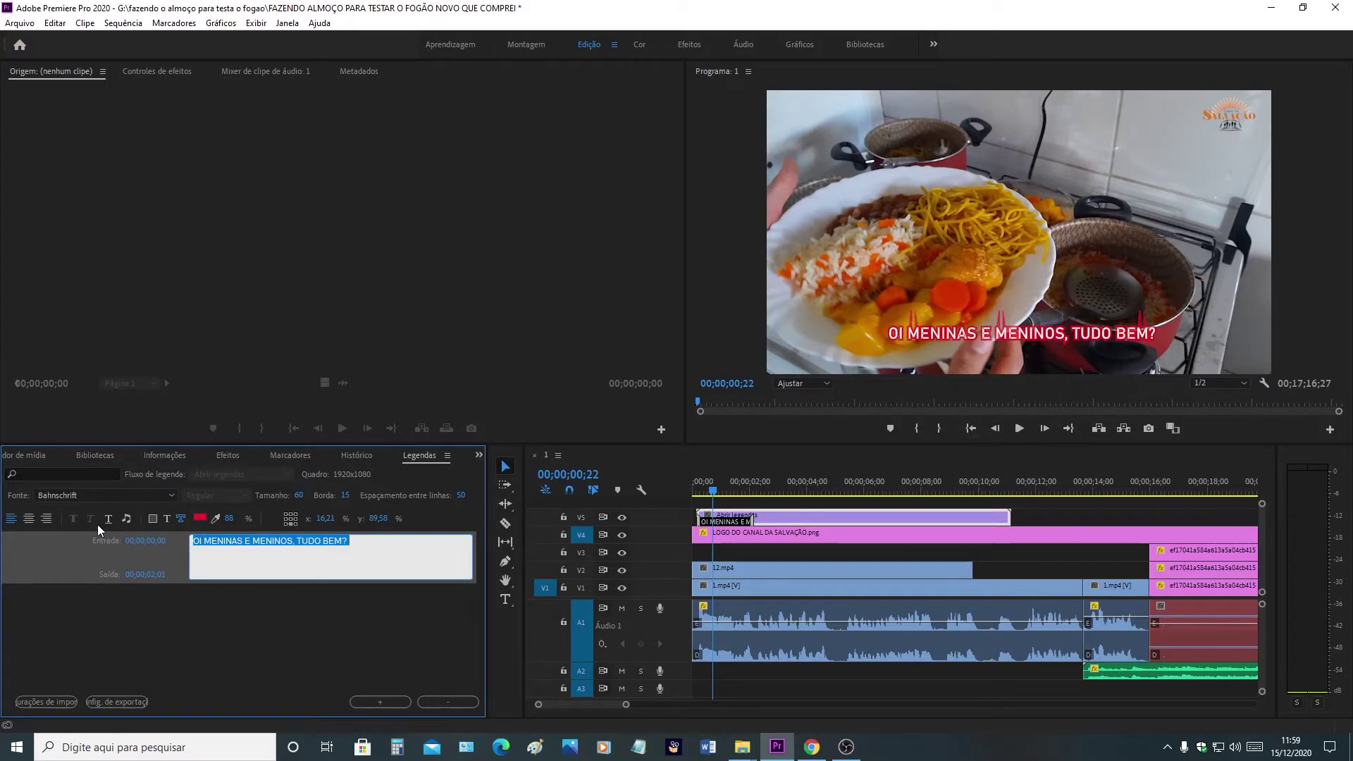
Check the text and background colour settings, underline the caption, and move the playhead past it
click(168, 520)
click(153, 522)
click(171, 518)
click(110, 522)
drag(714, 495, 755, 488)
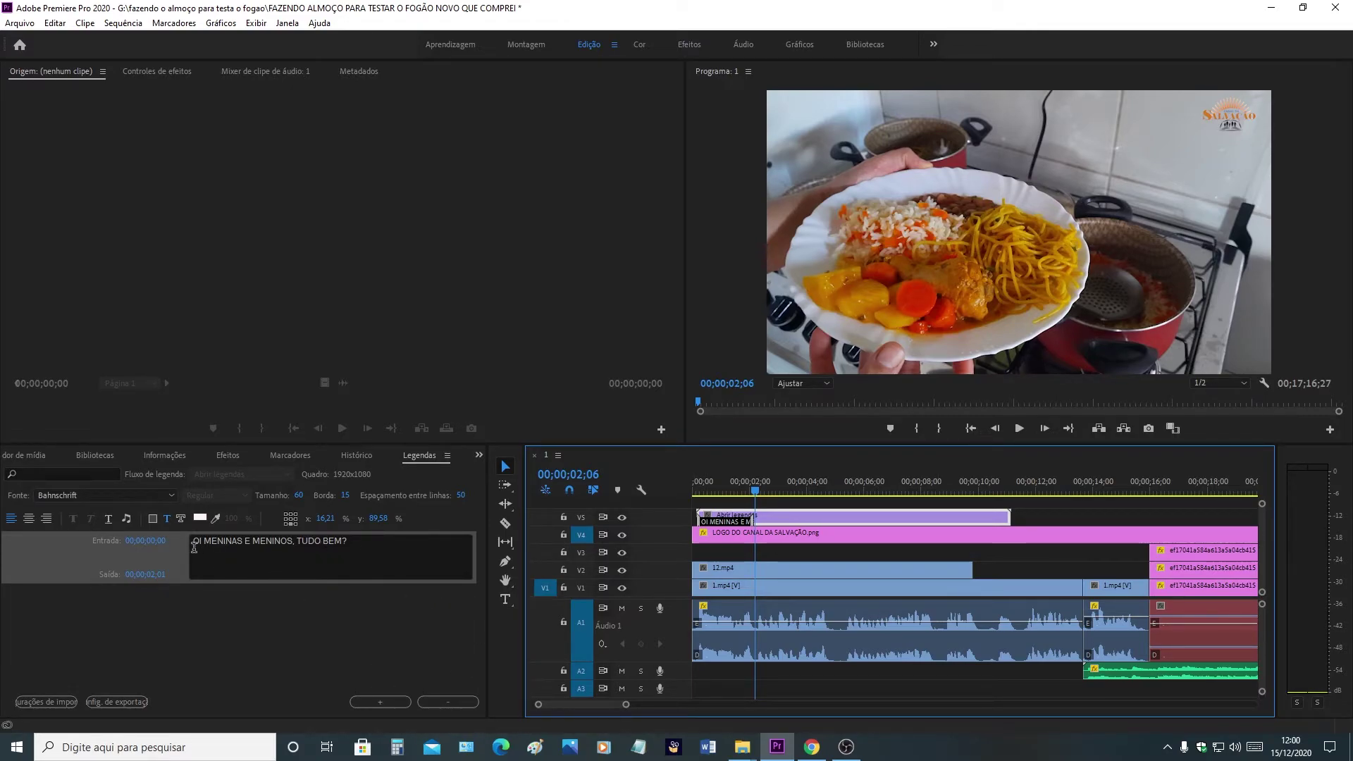
Add a caption extended to 00;00;05;23 reading 'HOJE O VÍDEO VAI SER EU TESTANDO'
click(383, 700)
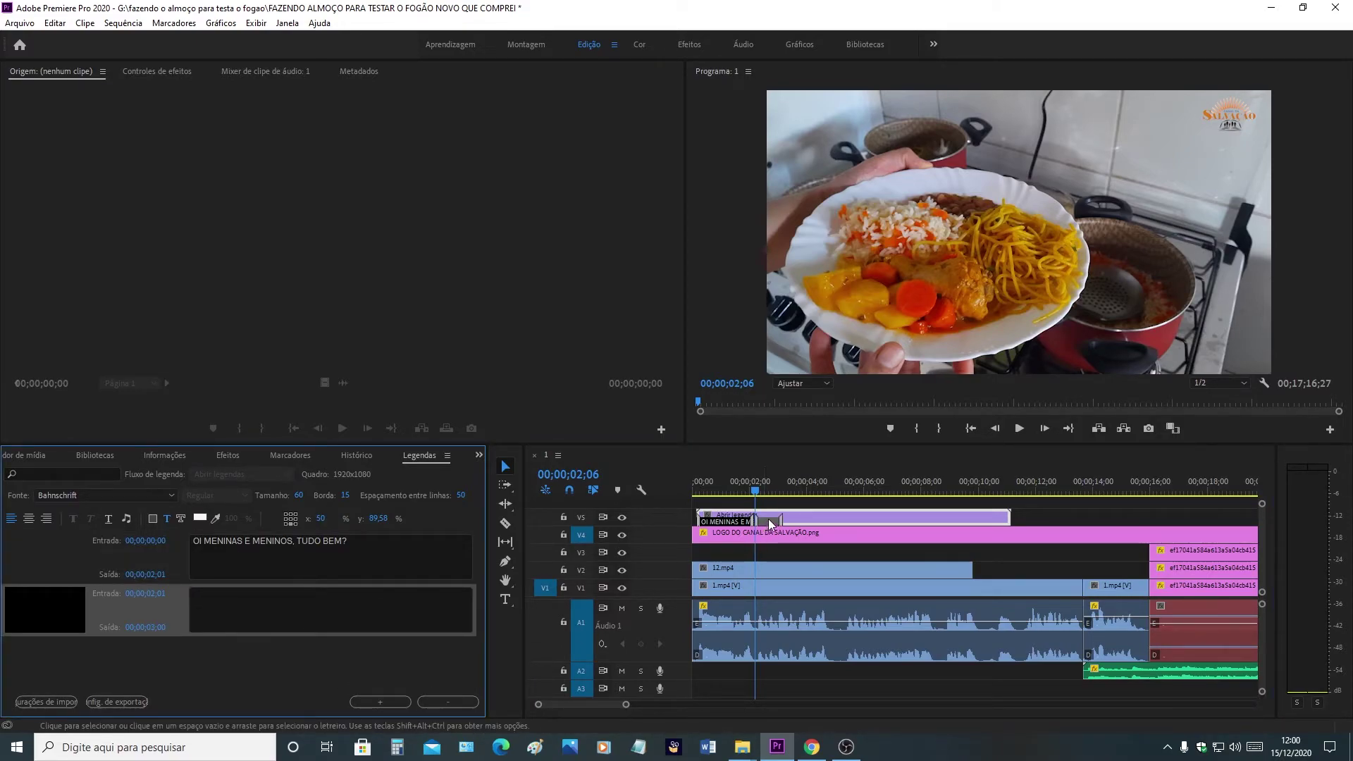
drag(782, 522, 860, 521)
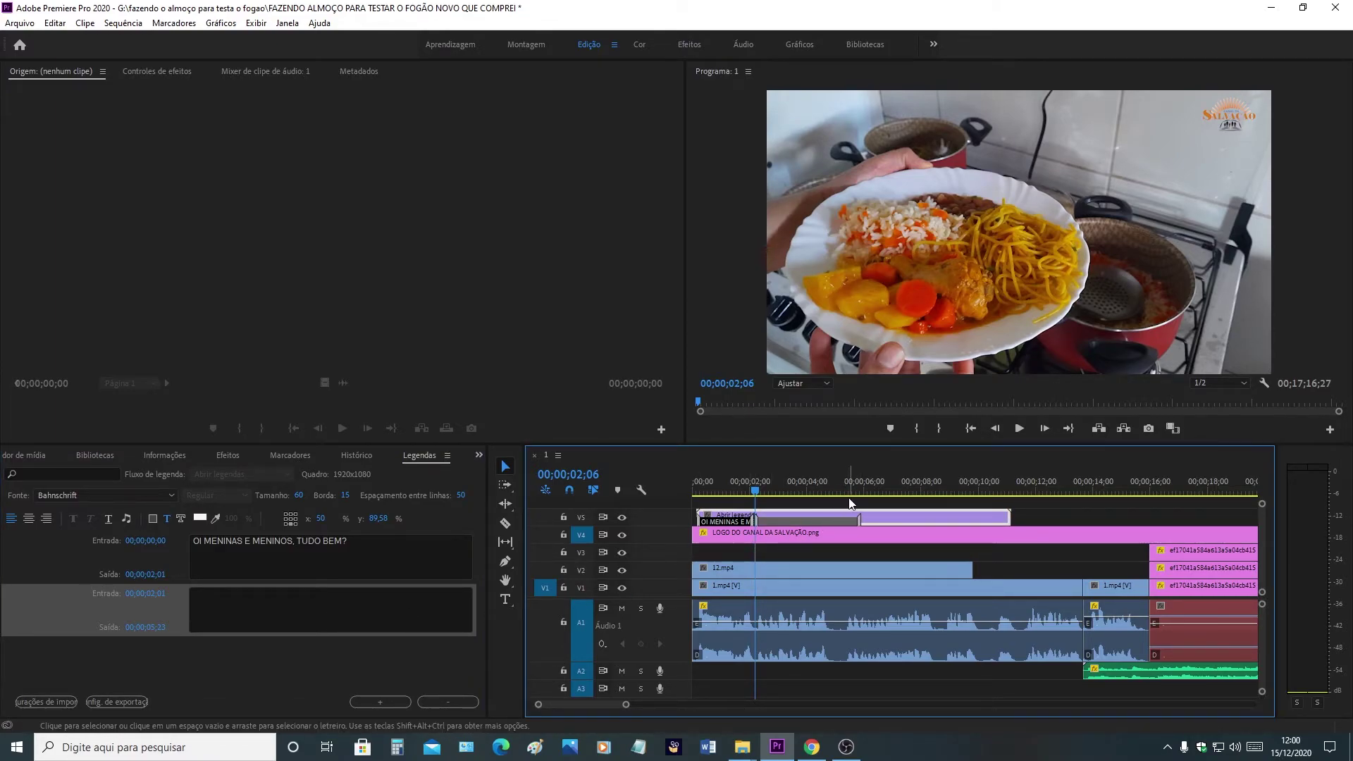
key(space)
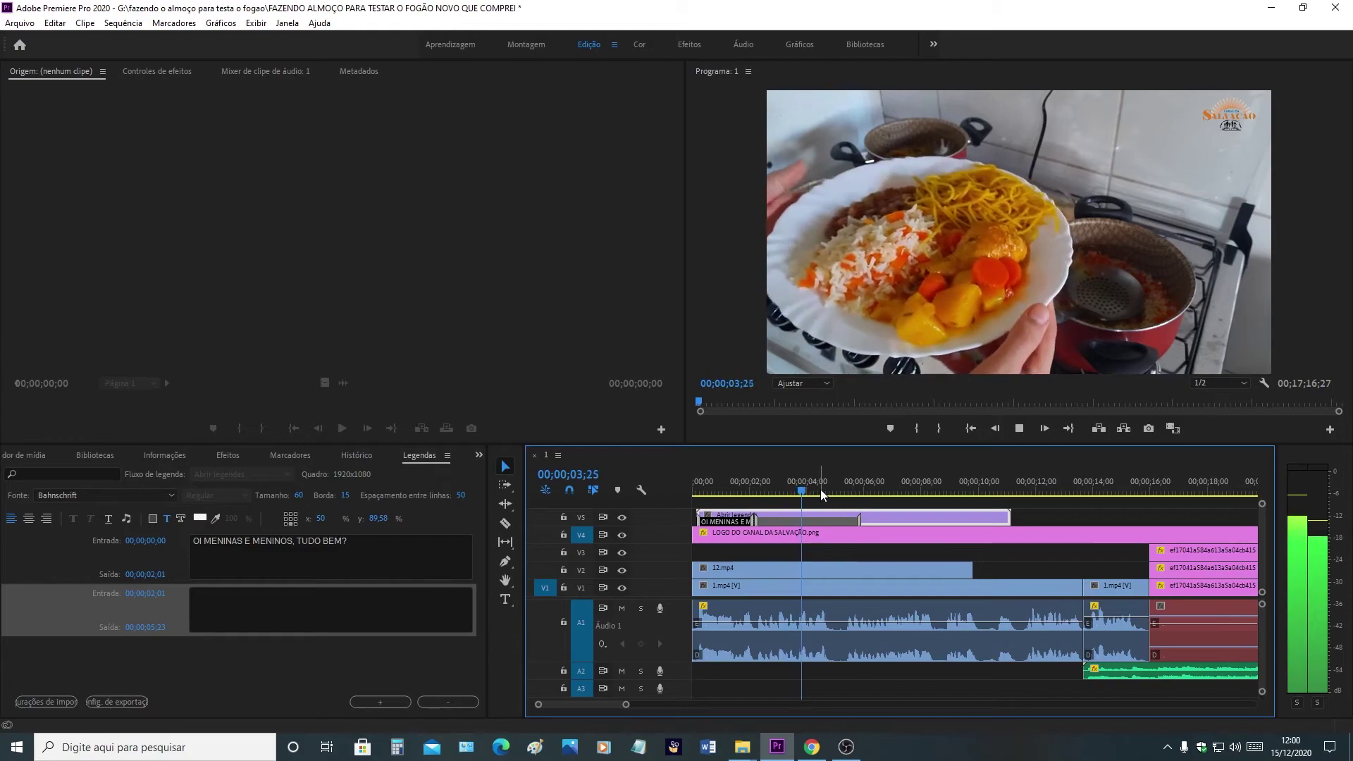
key(space)
click(257, 600)
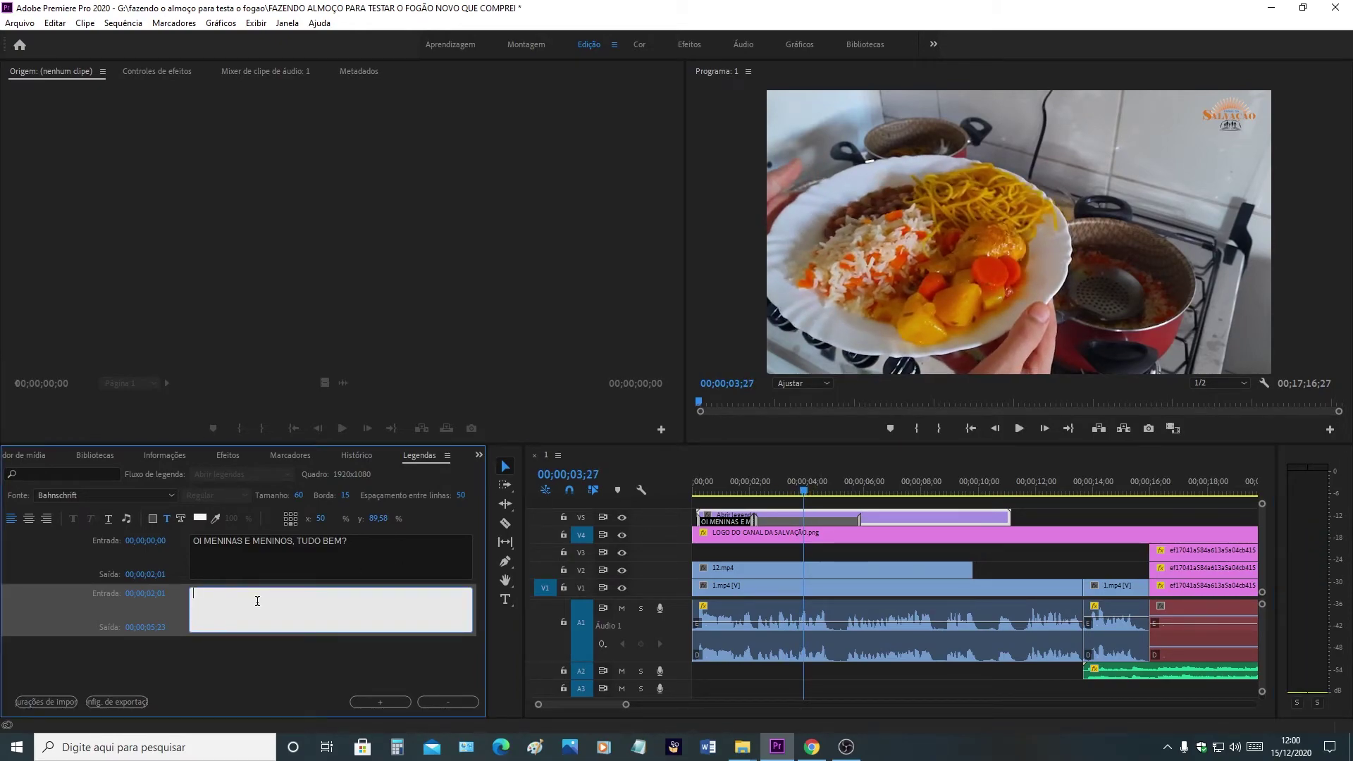
text(HOJE)
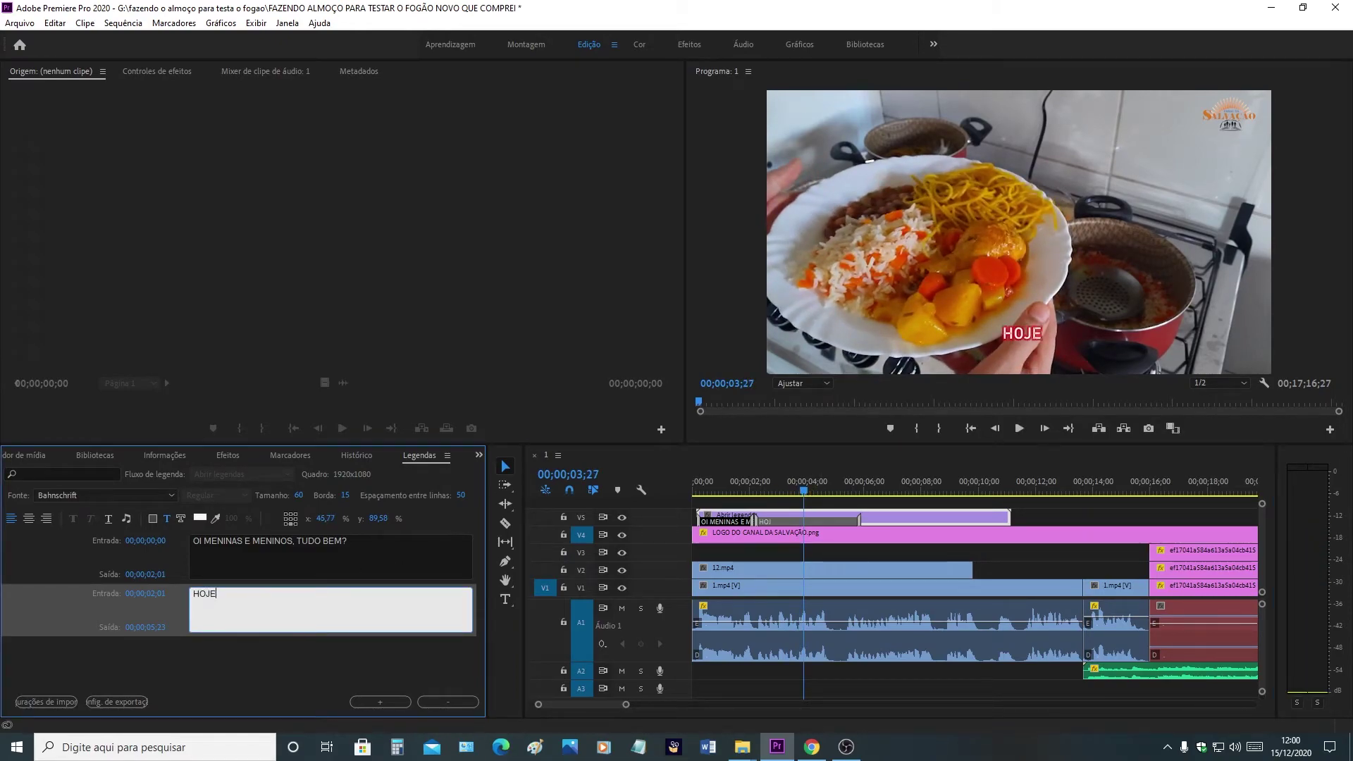
text( O V)
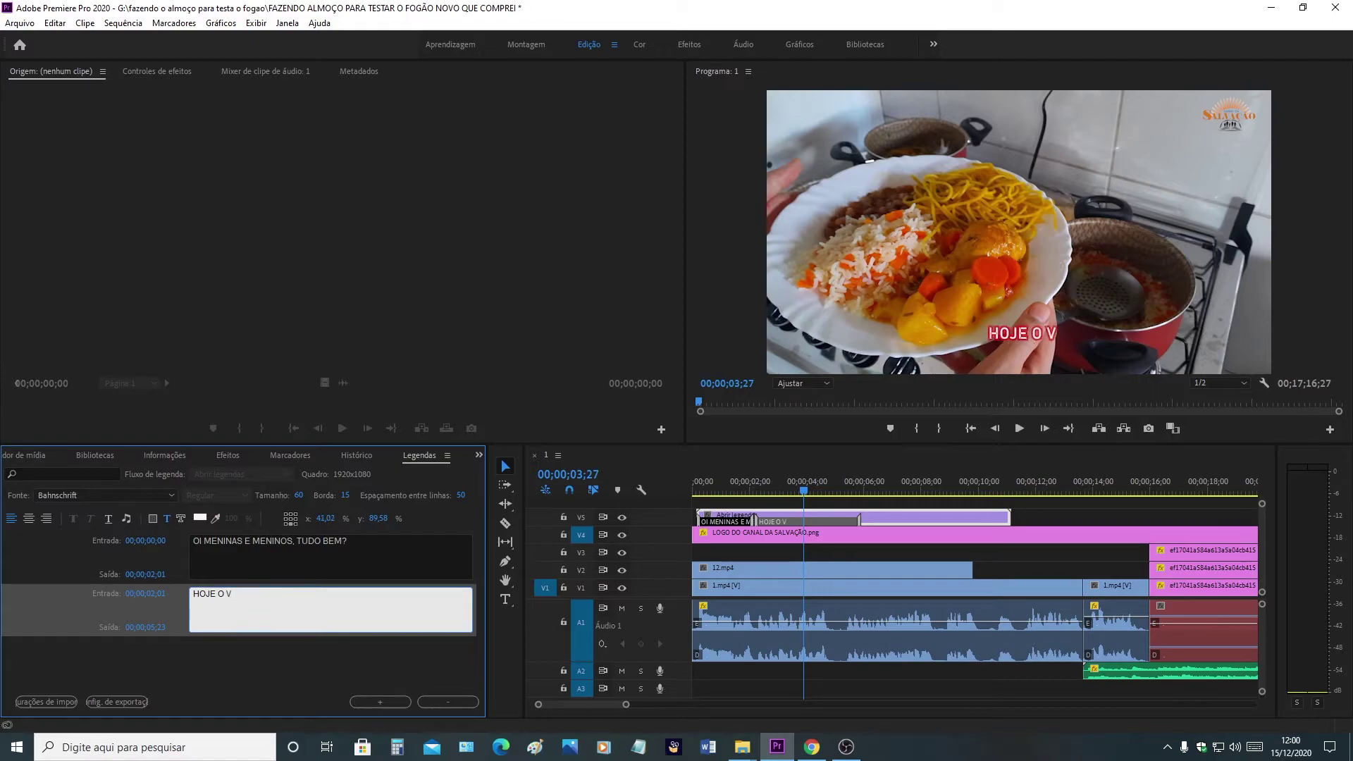
text(ÍDEO VAI SER )
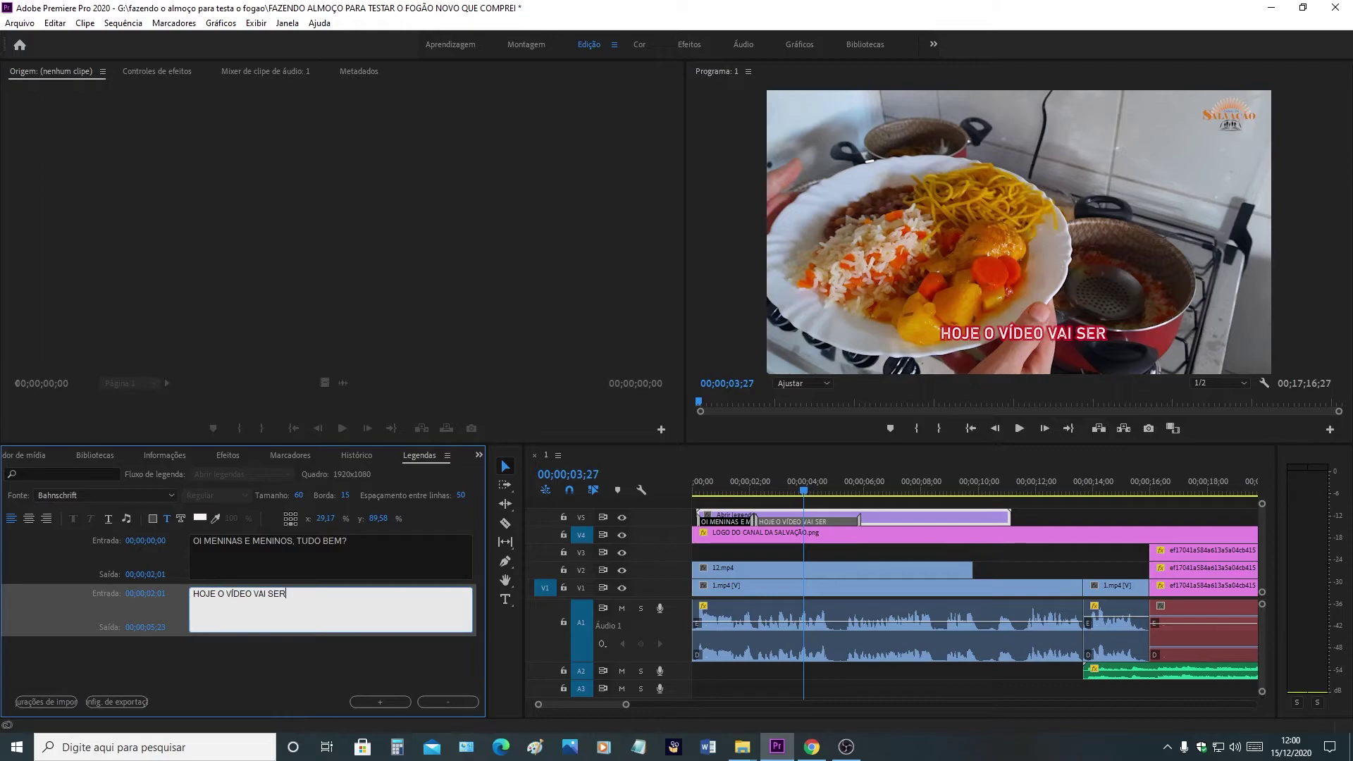
text(EU TESTANDO)
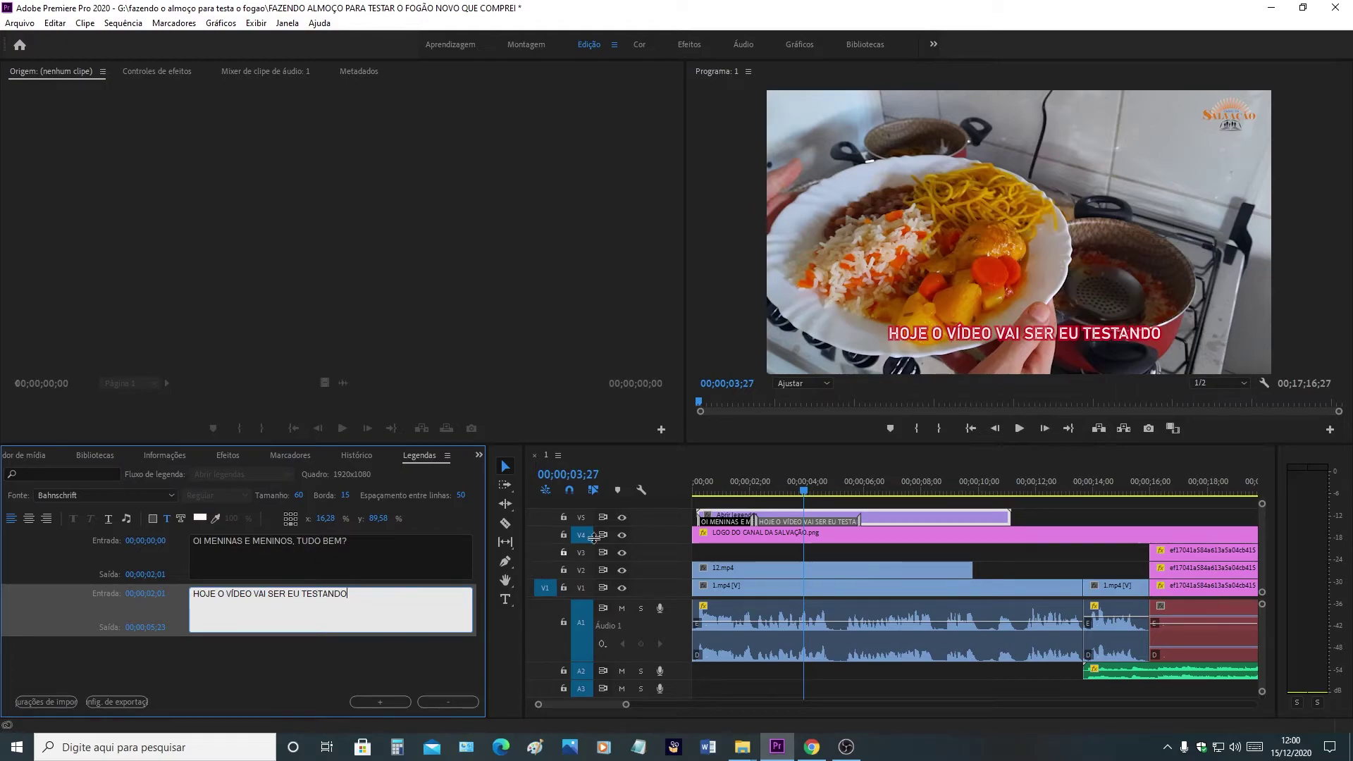
click(797, 489)
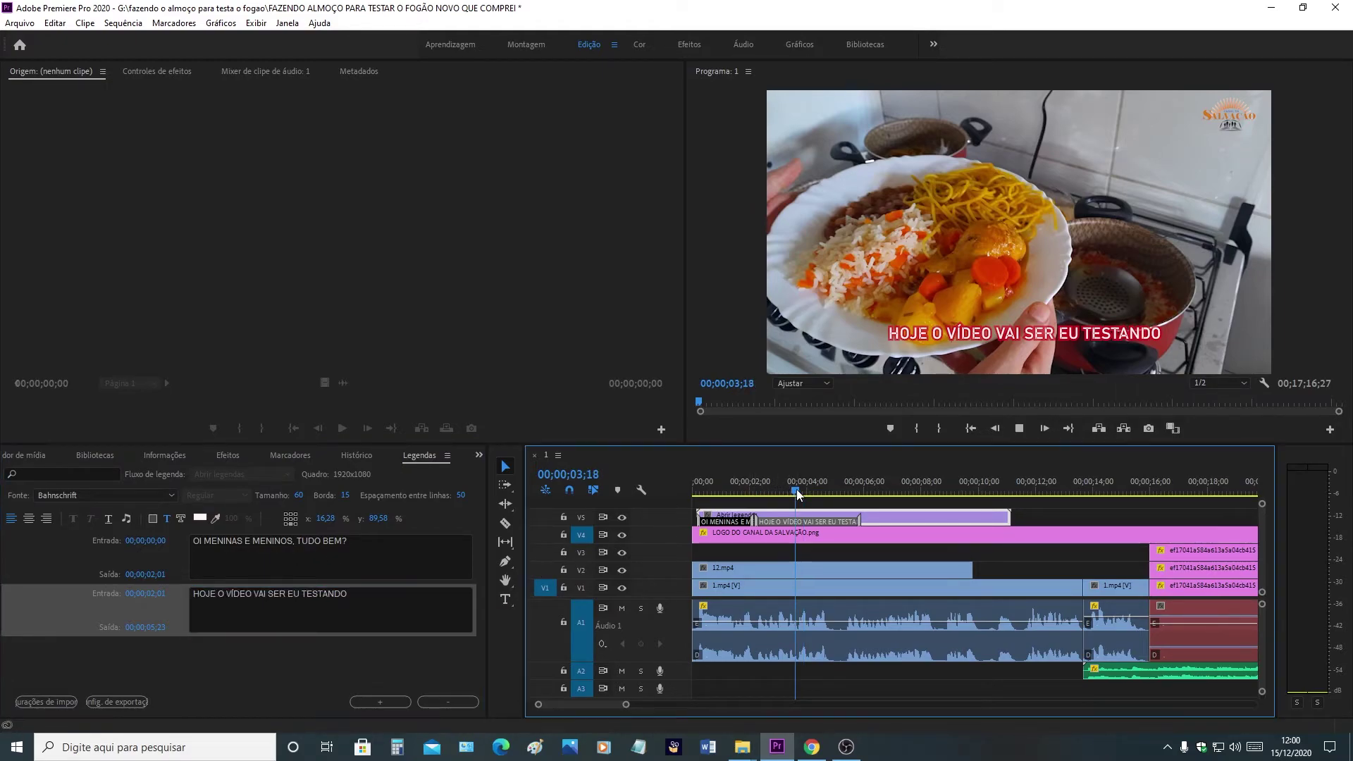
Append 'O FOGÃO' to the end of the second caption's text
key(space)
key(space)
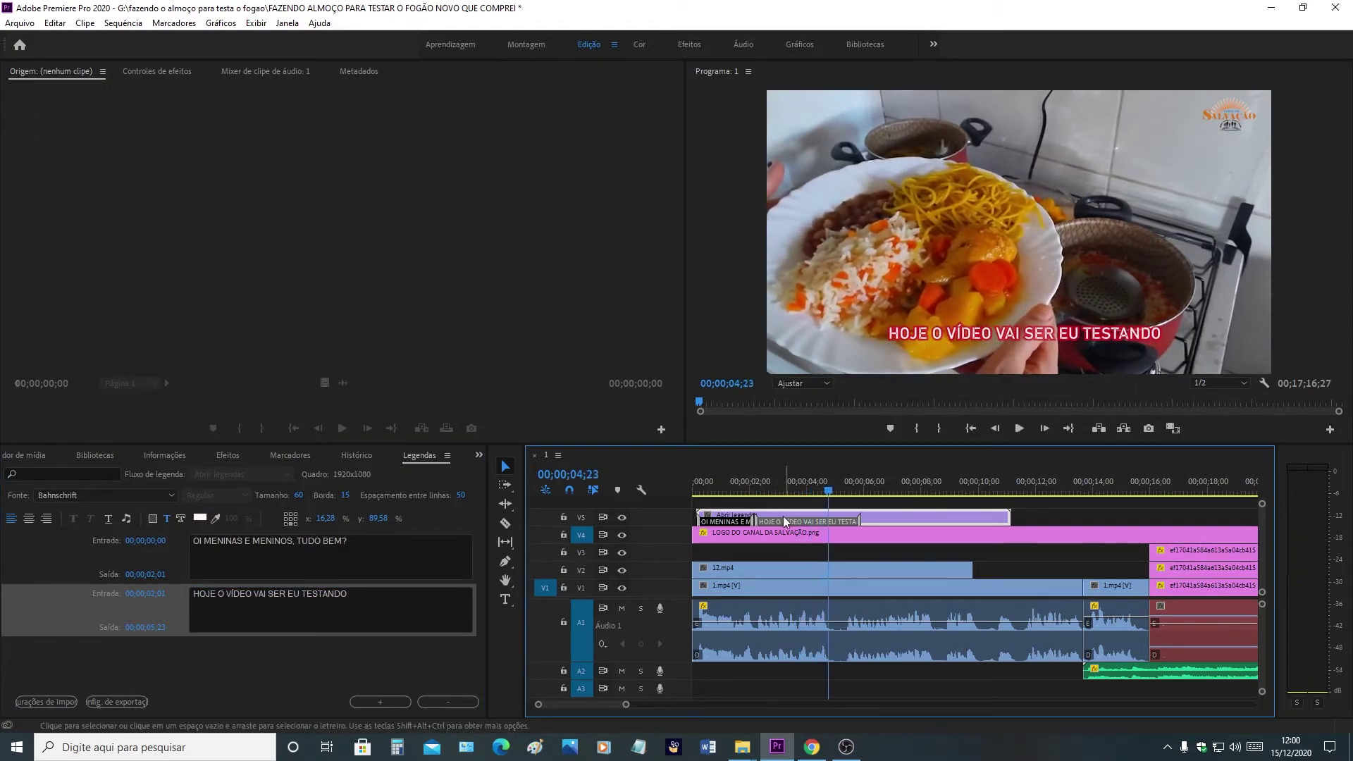
click(351, 593)
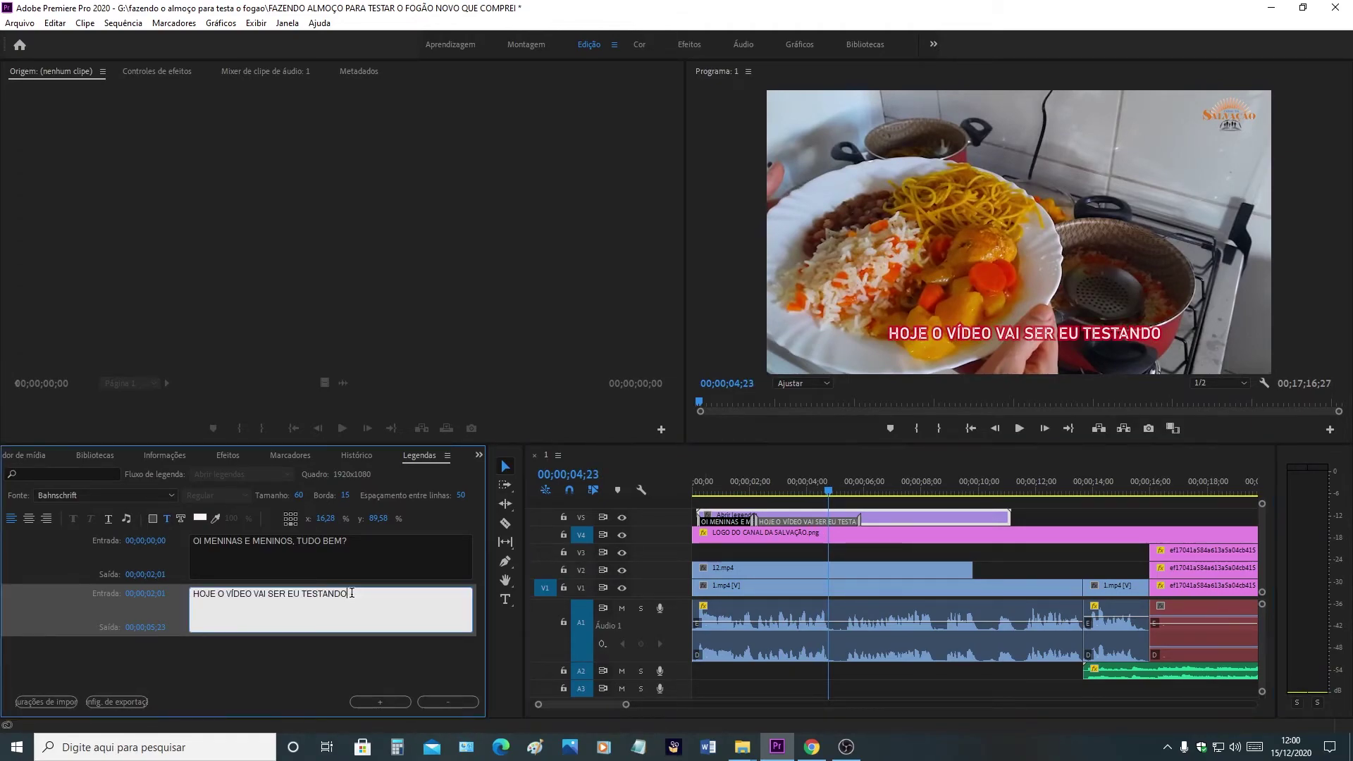
text(O FOG)
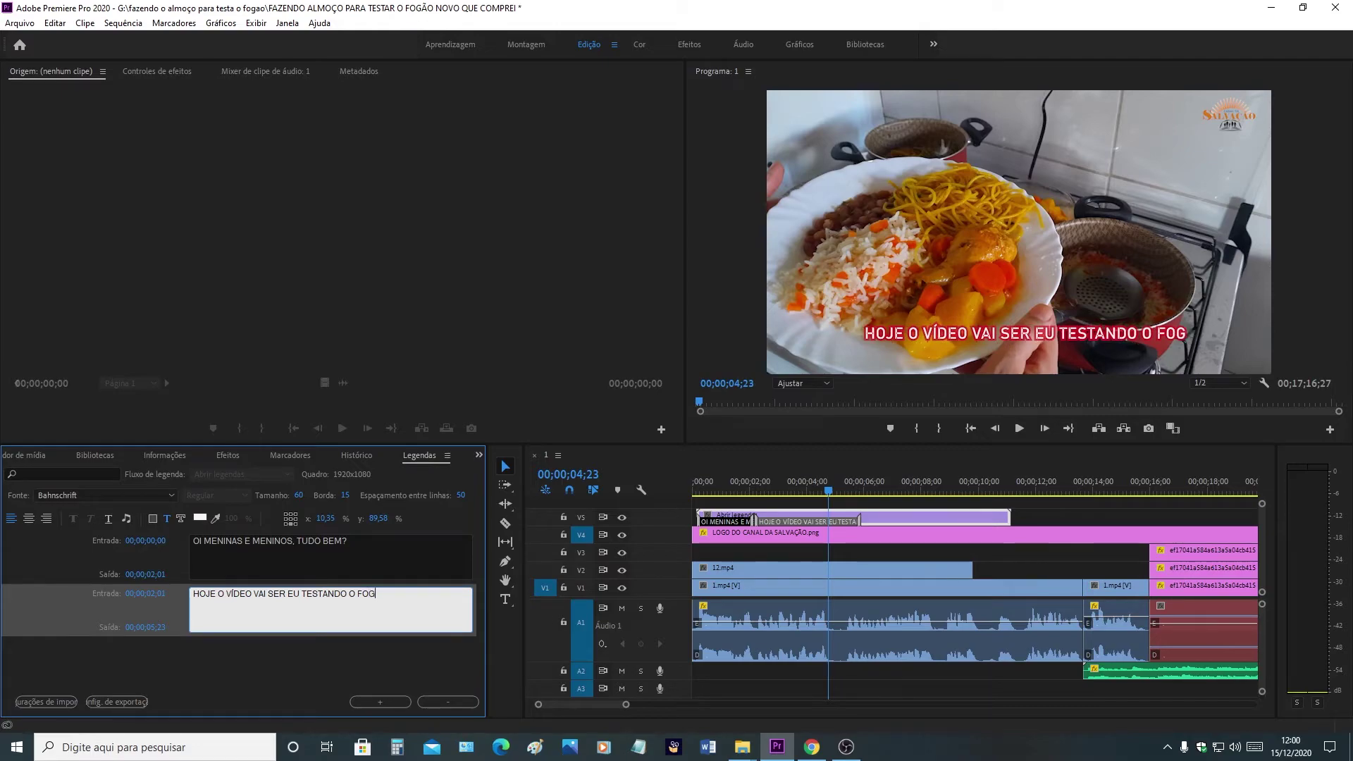
text(ÃO)
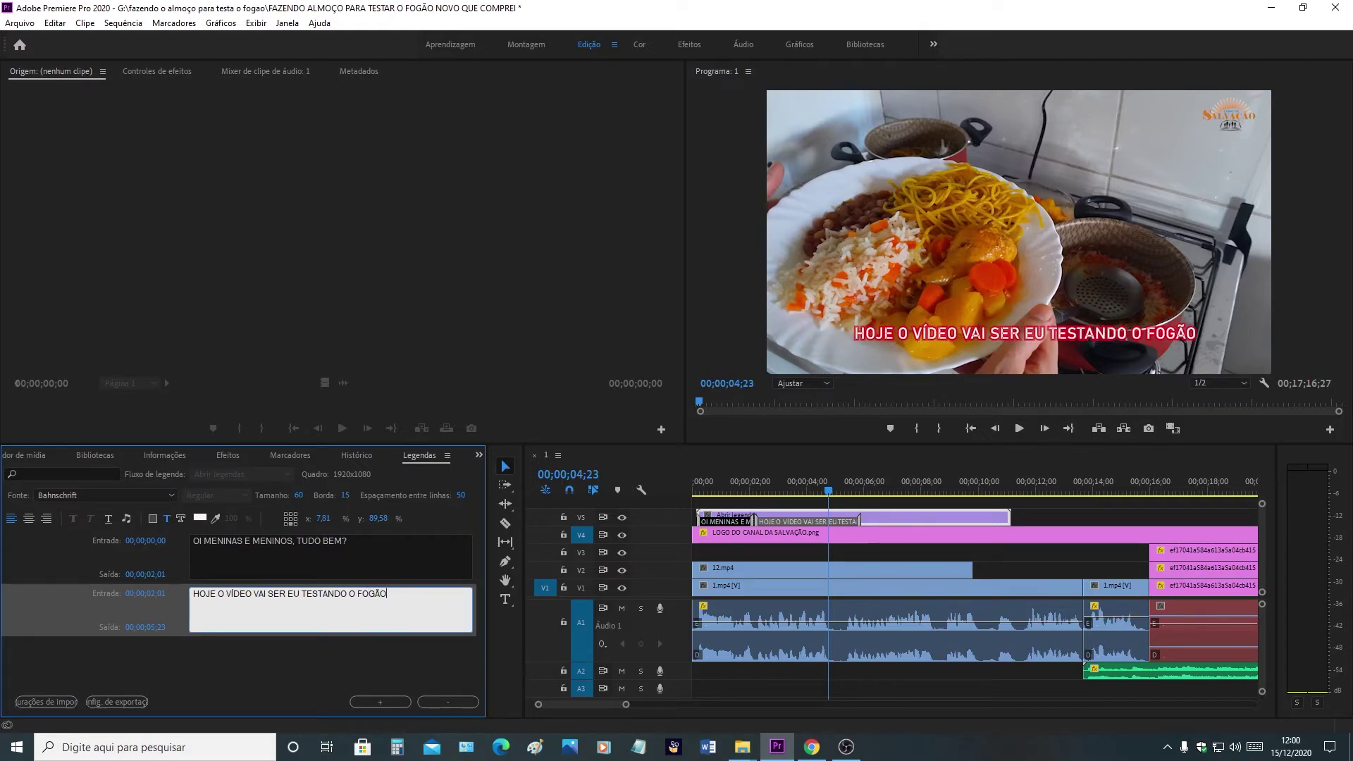
Trim the second caption to end at the playhead near 00;00;04;25 and play back to review
click(834, 491)
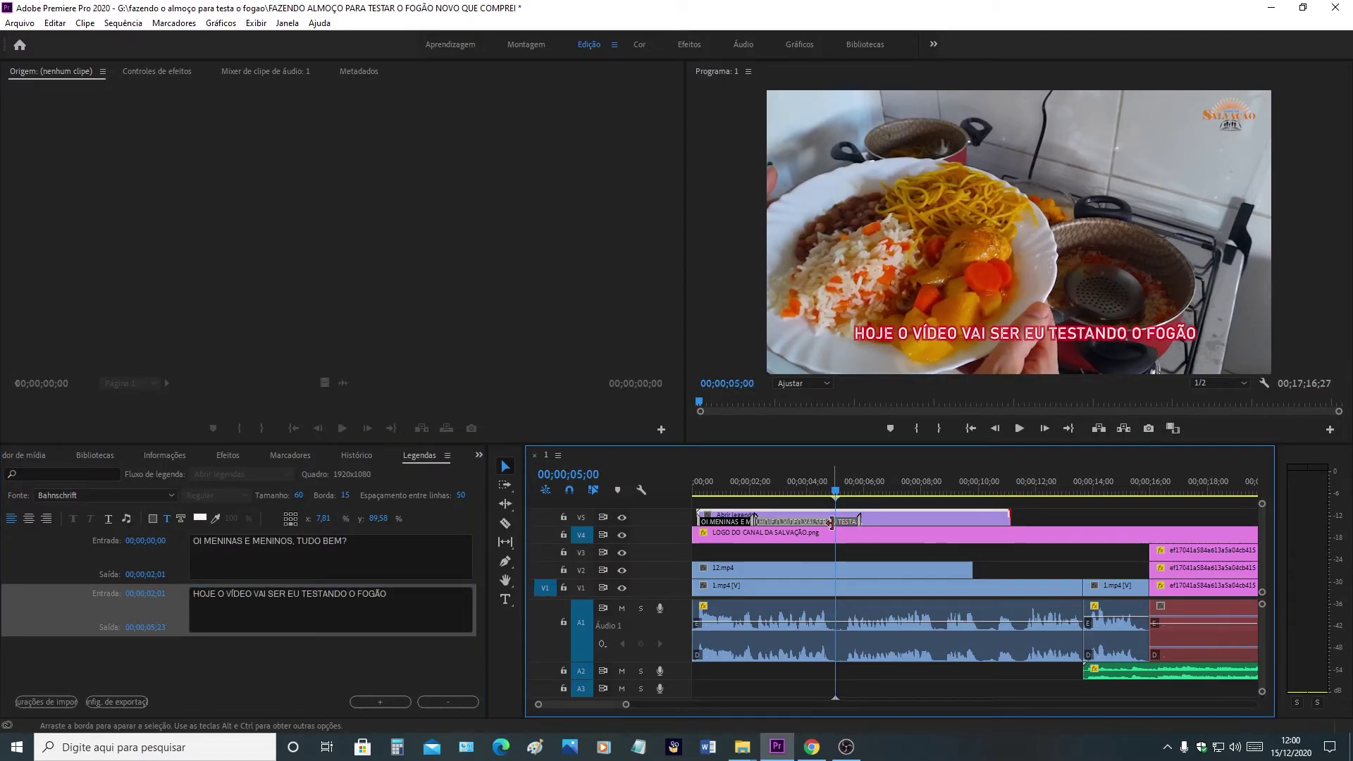
drag(851, 521, 833, 522)
click(754, 482)
key(space)
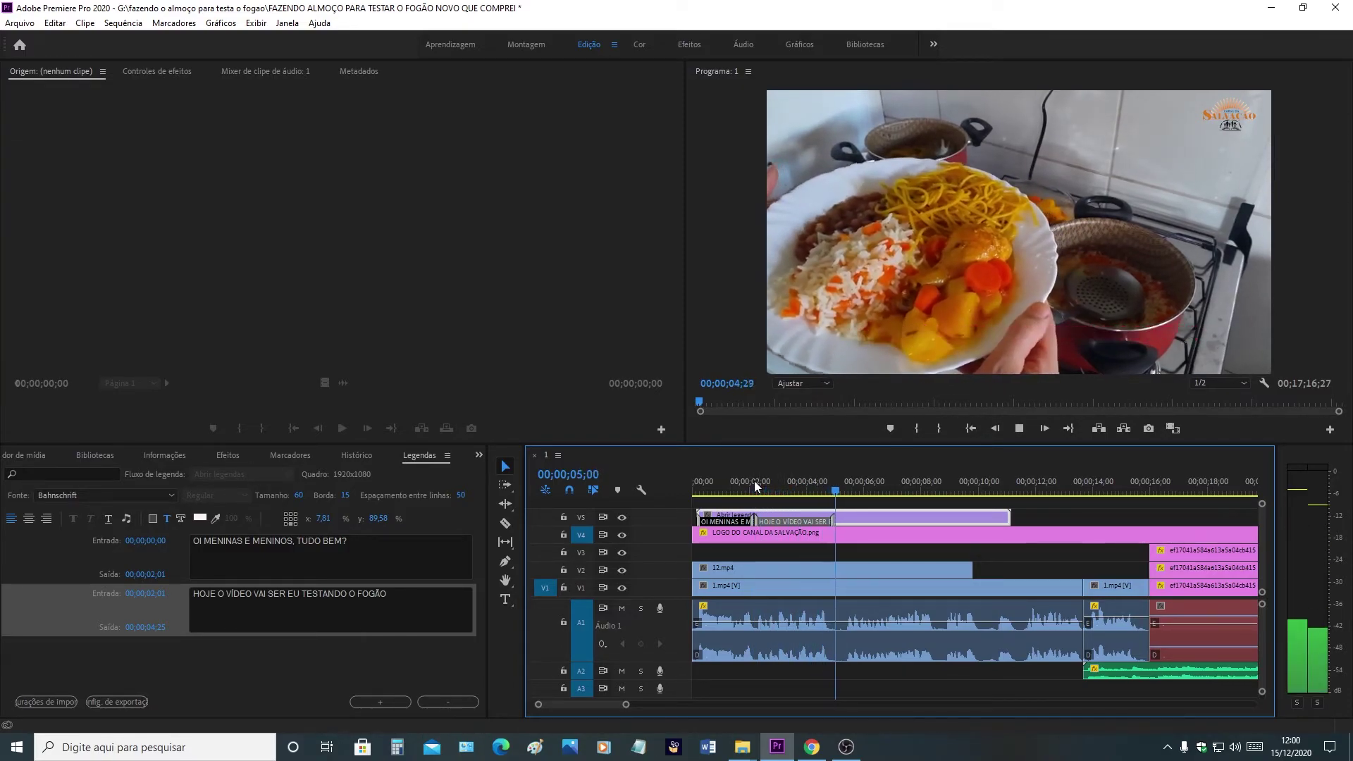
click(870, 497)
drag(871, 496, 843, 498)
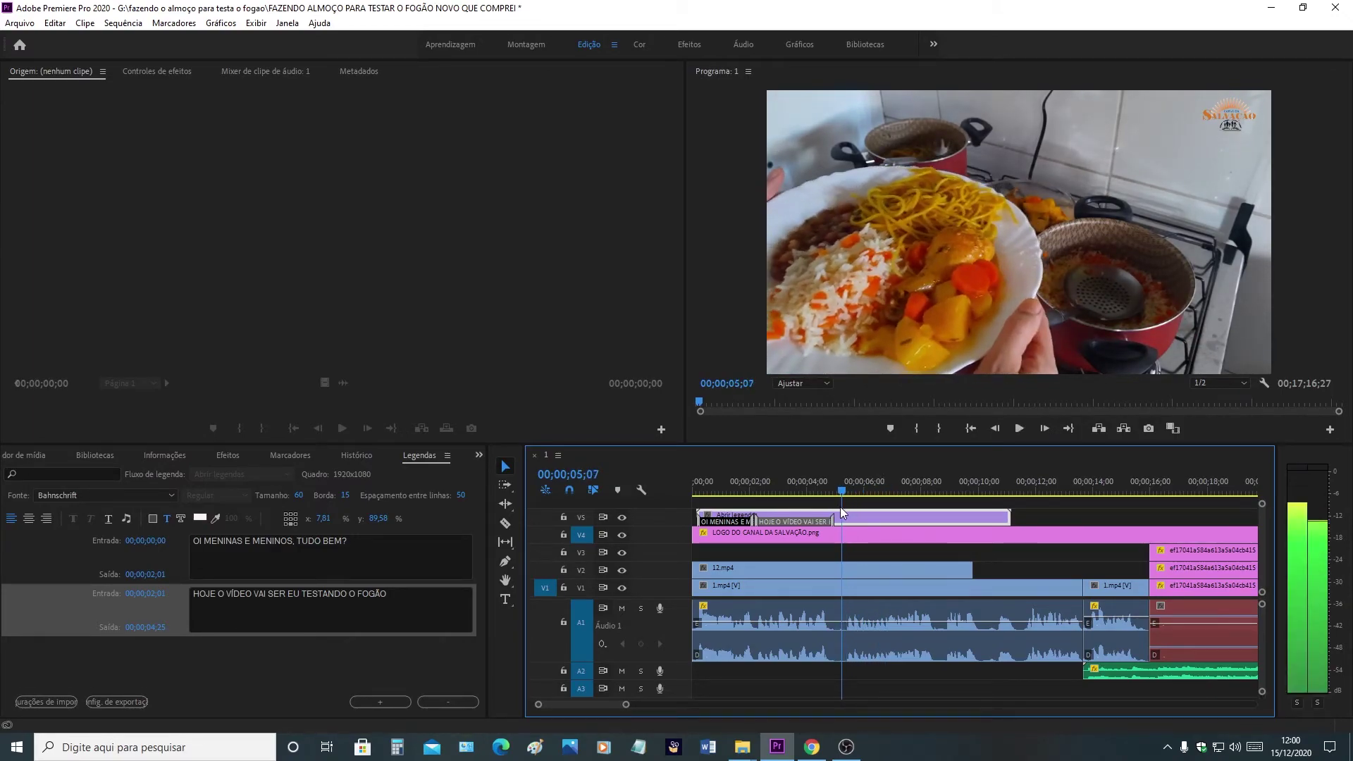
key(Left)
key(Left)
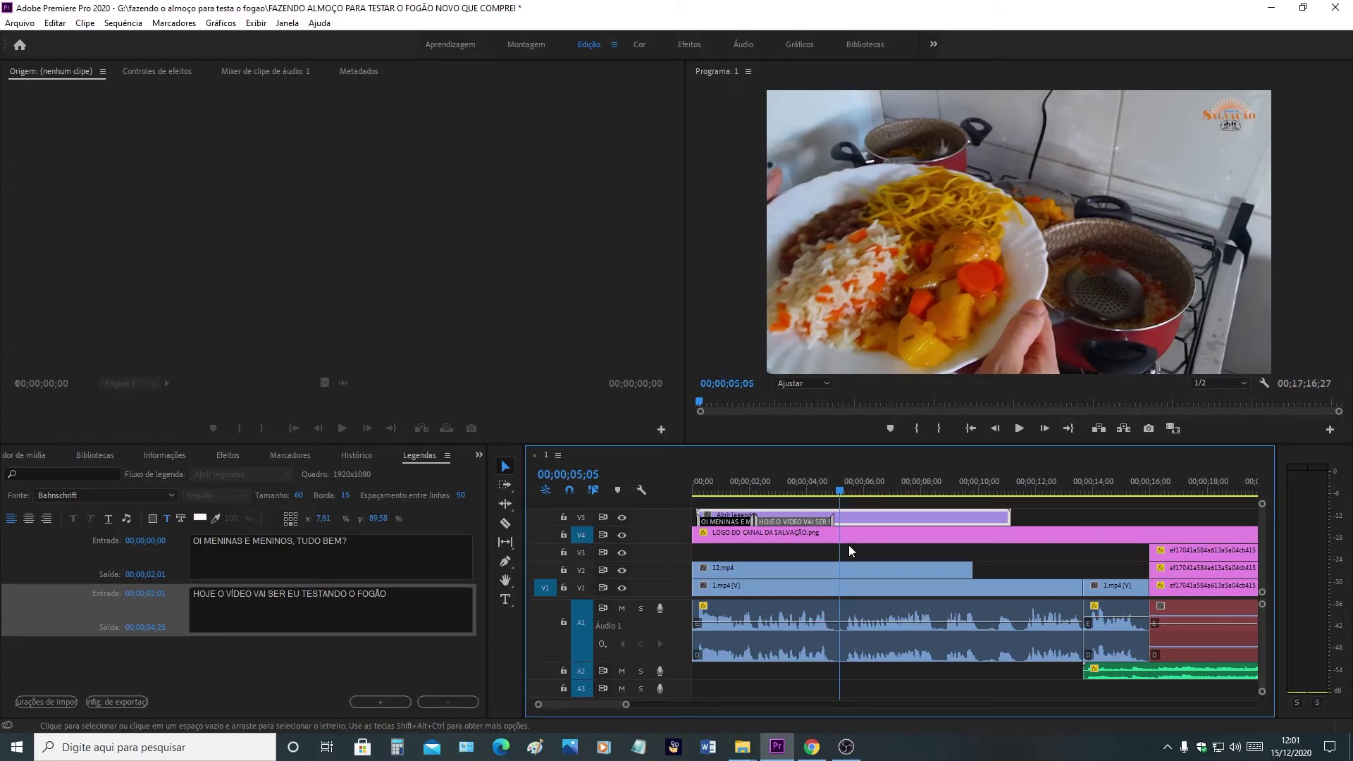
Add an empty third caption running to 00;00;07;04, lengthen the captions clip, and switch to Chrome
click(378, 700)
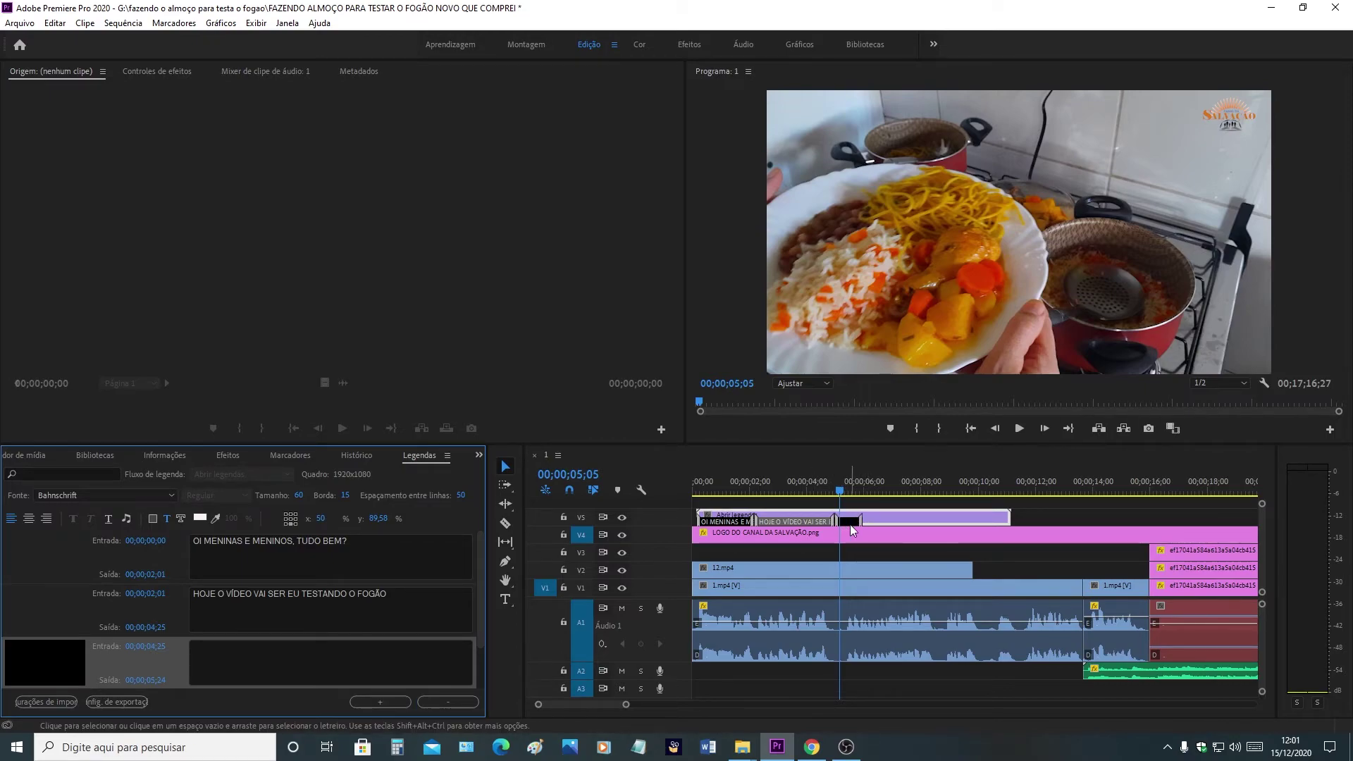
drag(859, 521, 898, 521)
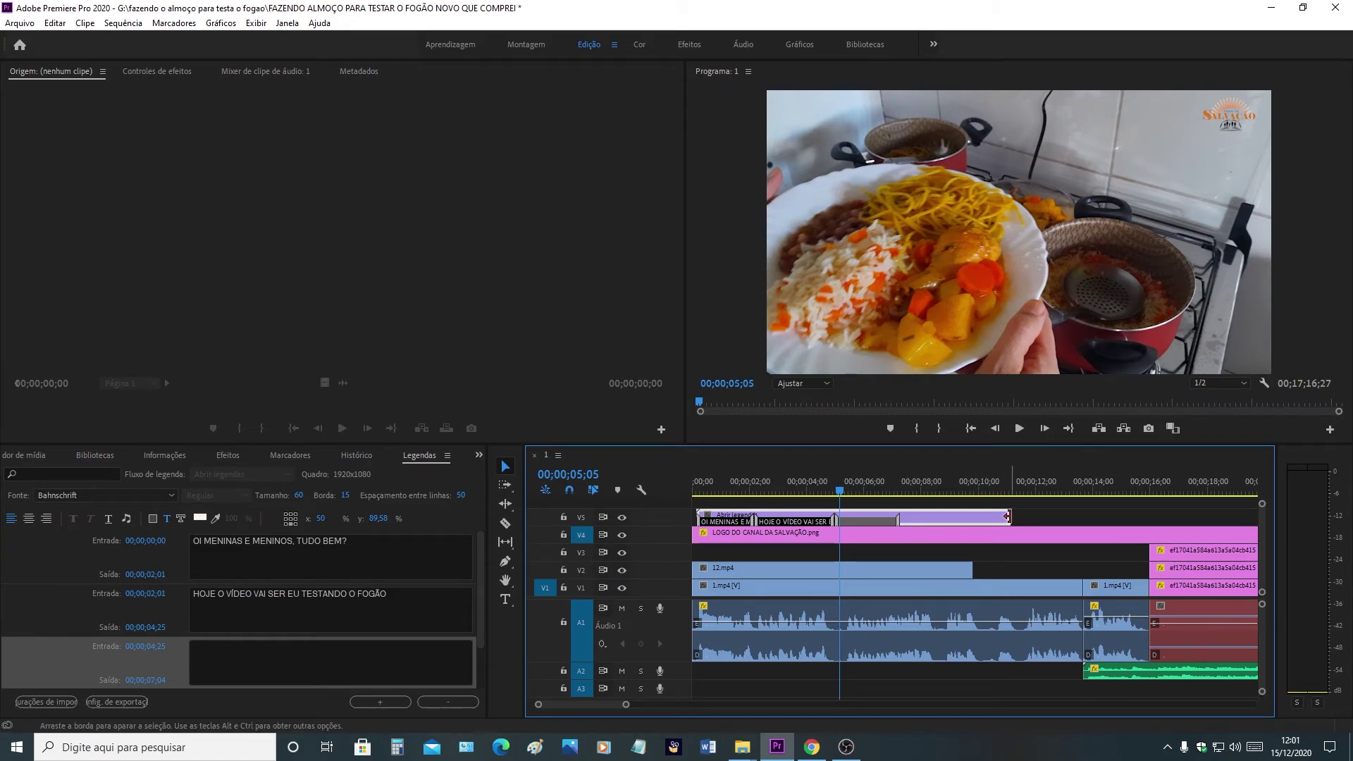
drag(1007, 520, 1243, 521)
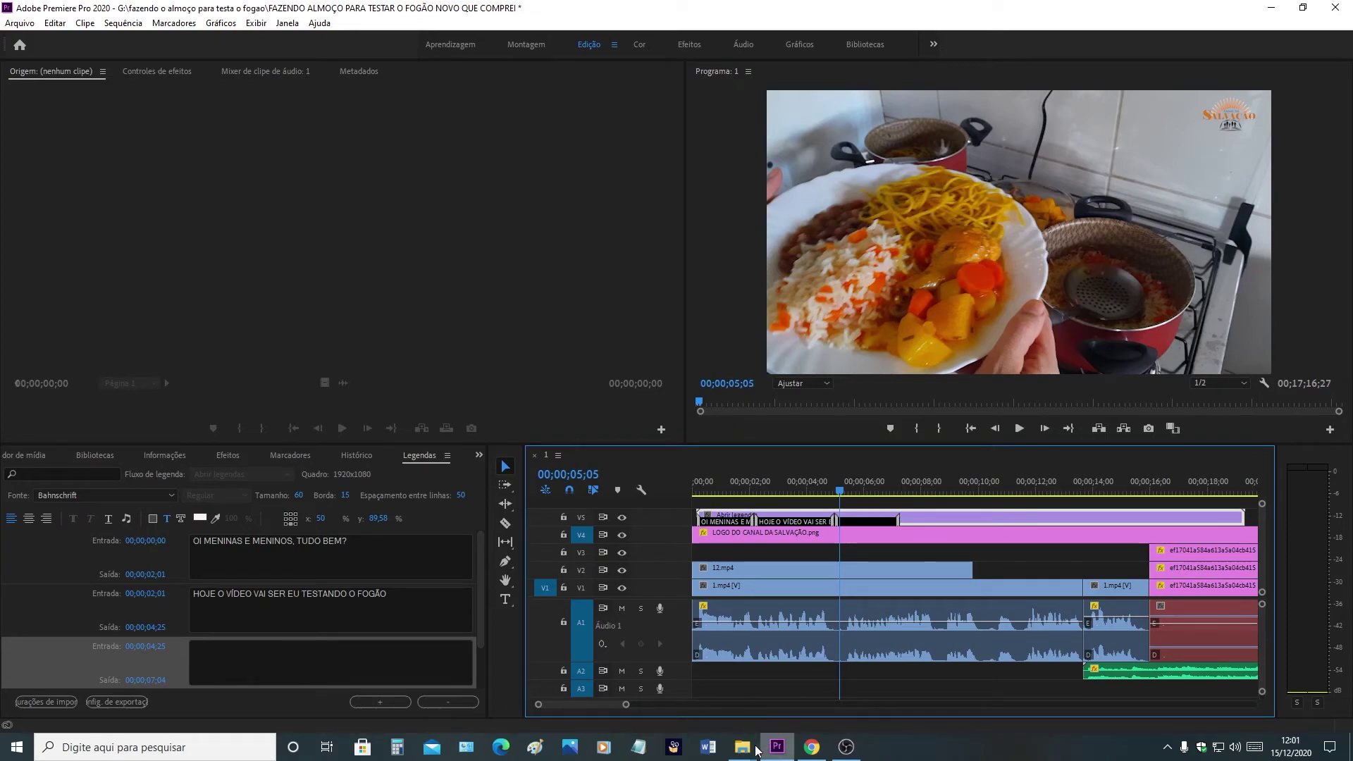
click(812, 749)
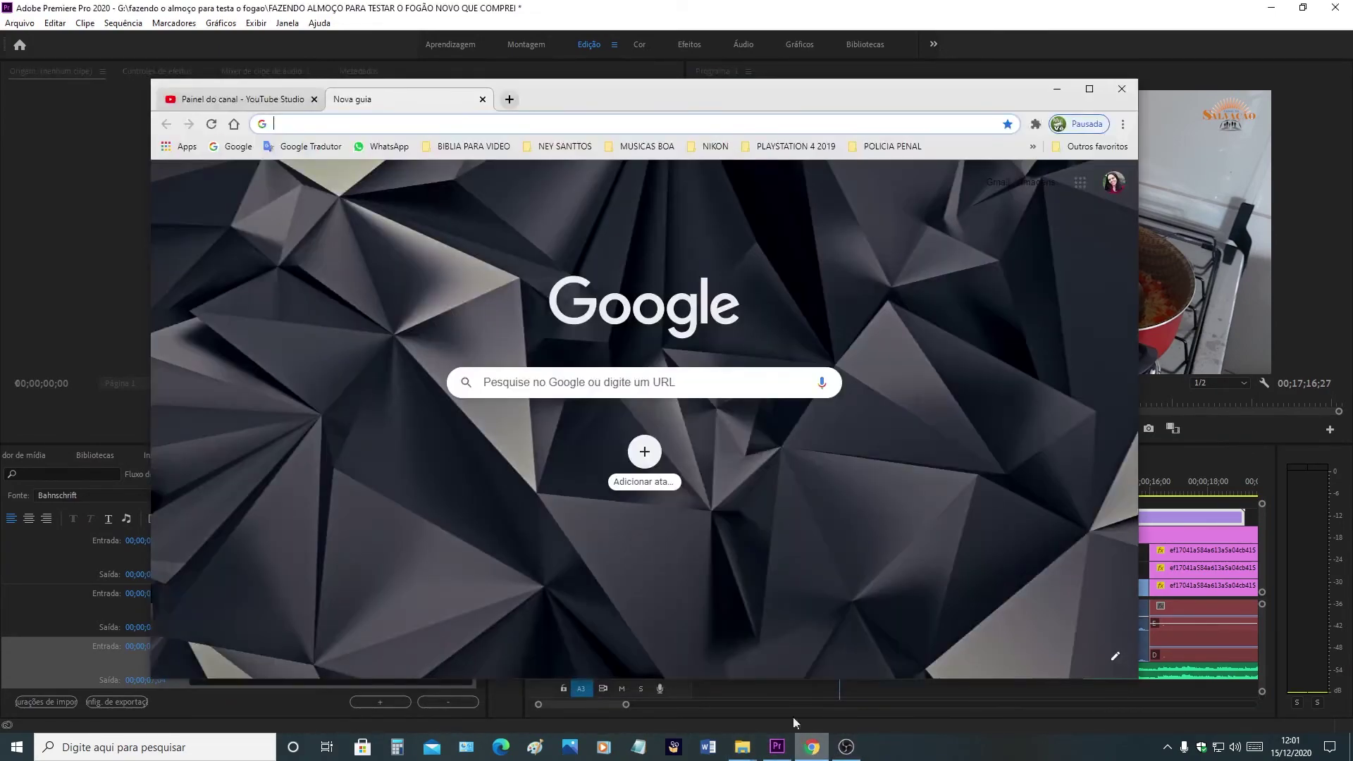
Search Google for 'VERSICULO DO DIA' and open bibliaon.com's Palavra do Dia page
click(527, 382)
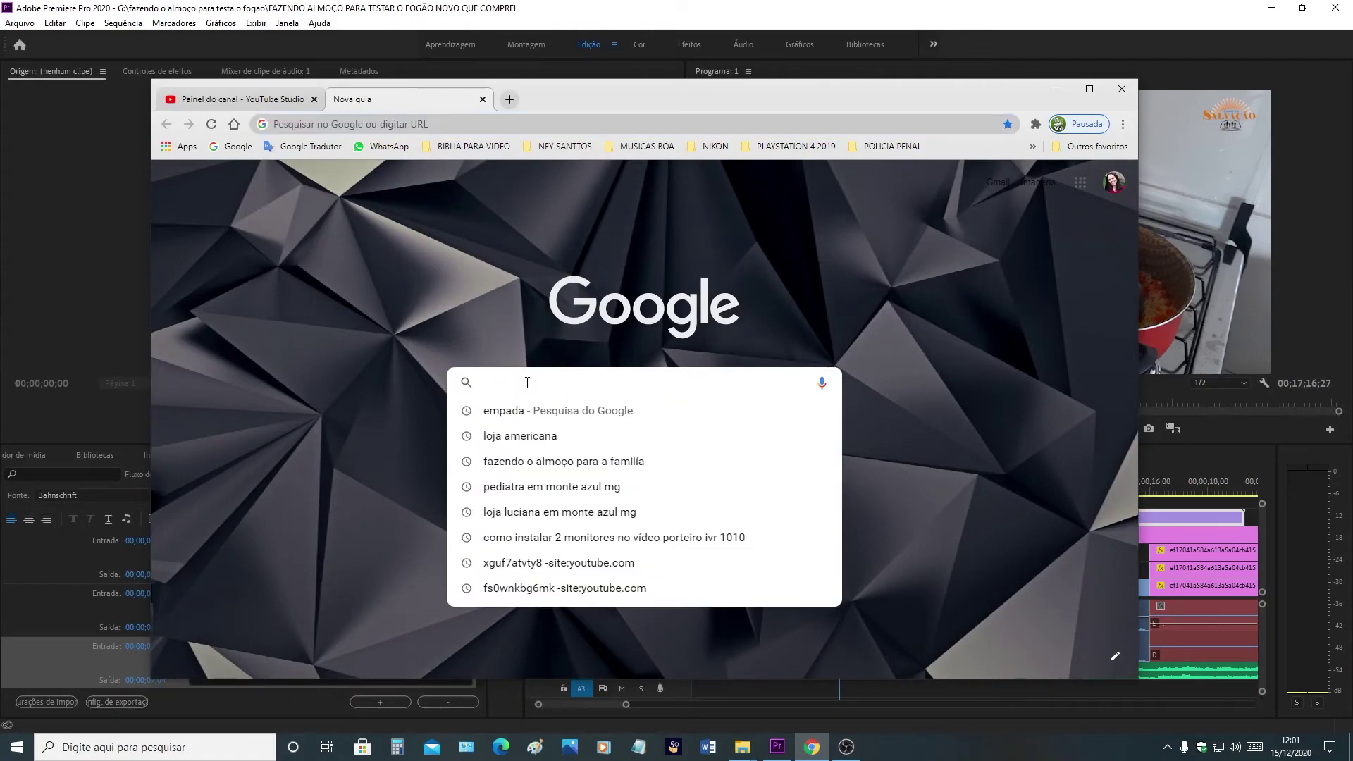
text(VERSICULO DO DIA)
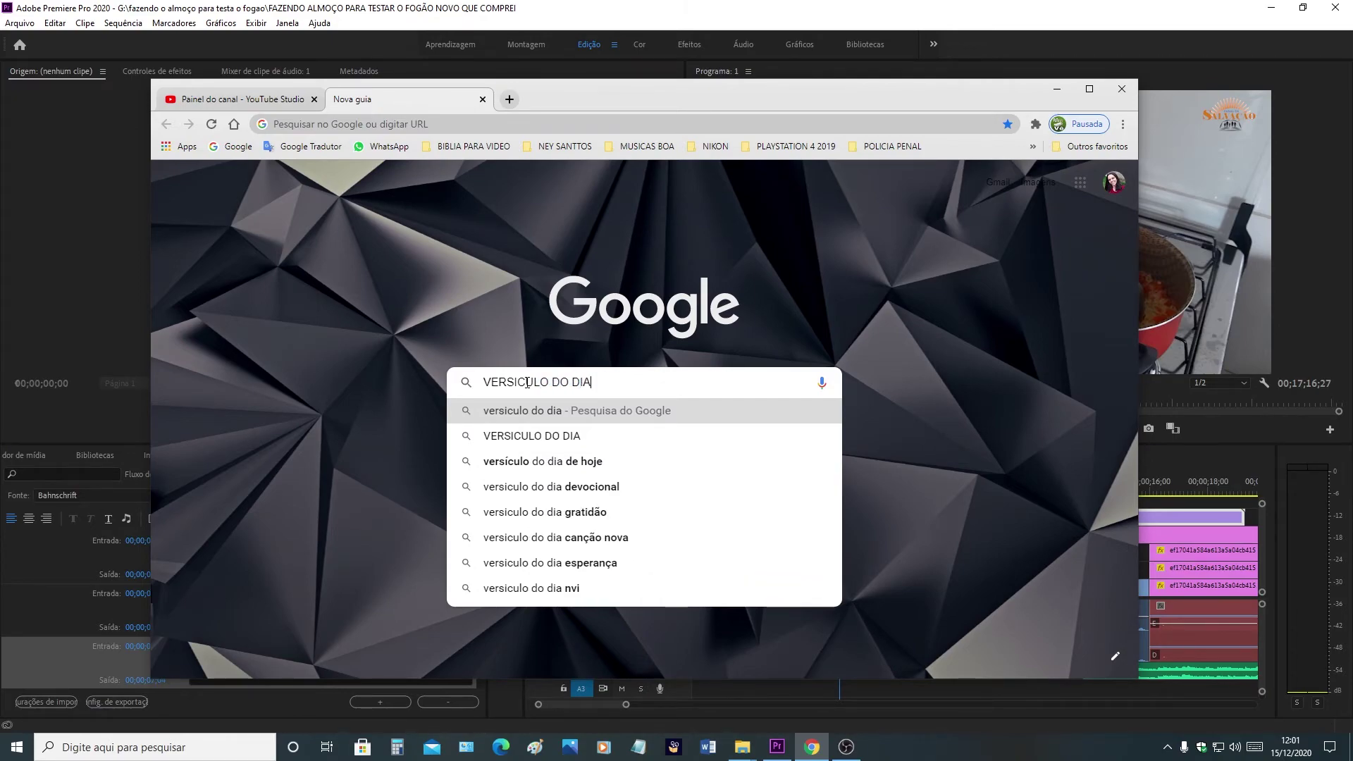
key(Return)
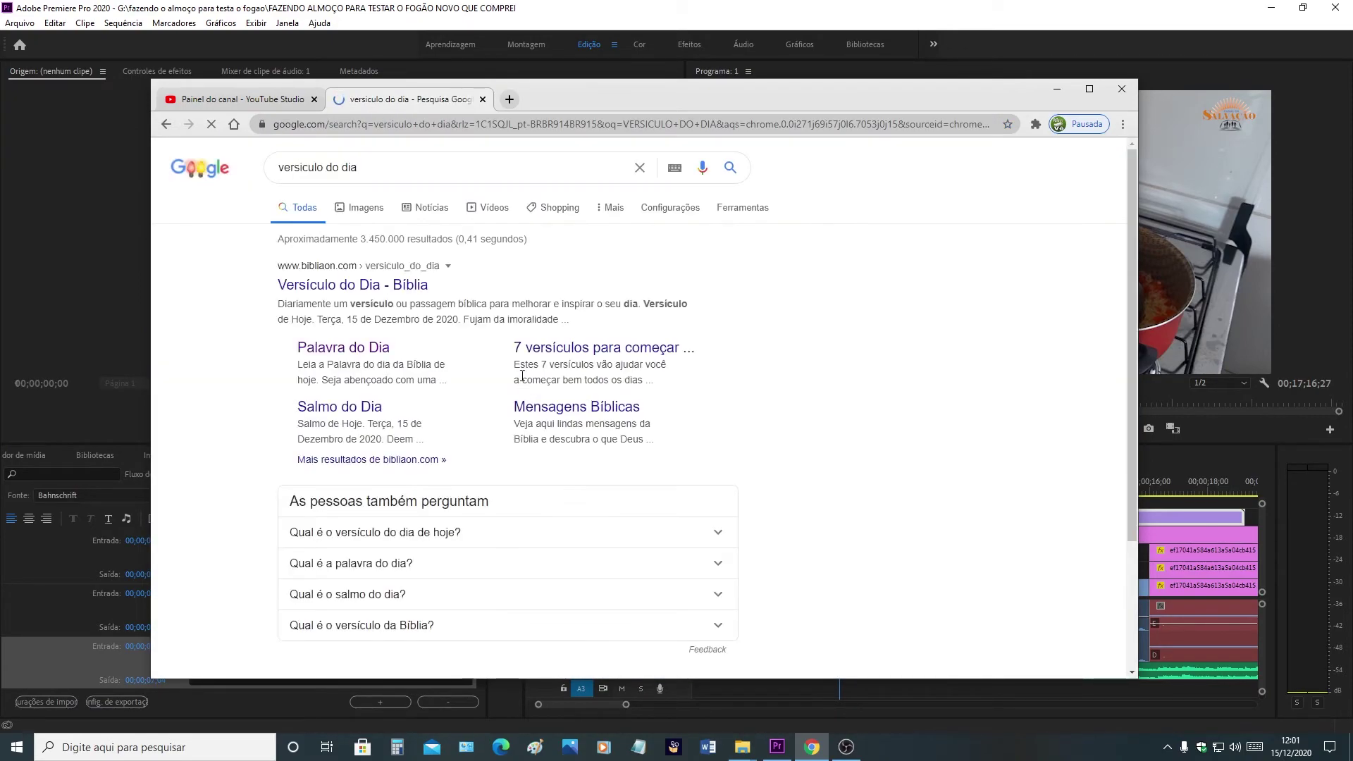
click(342, 351)
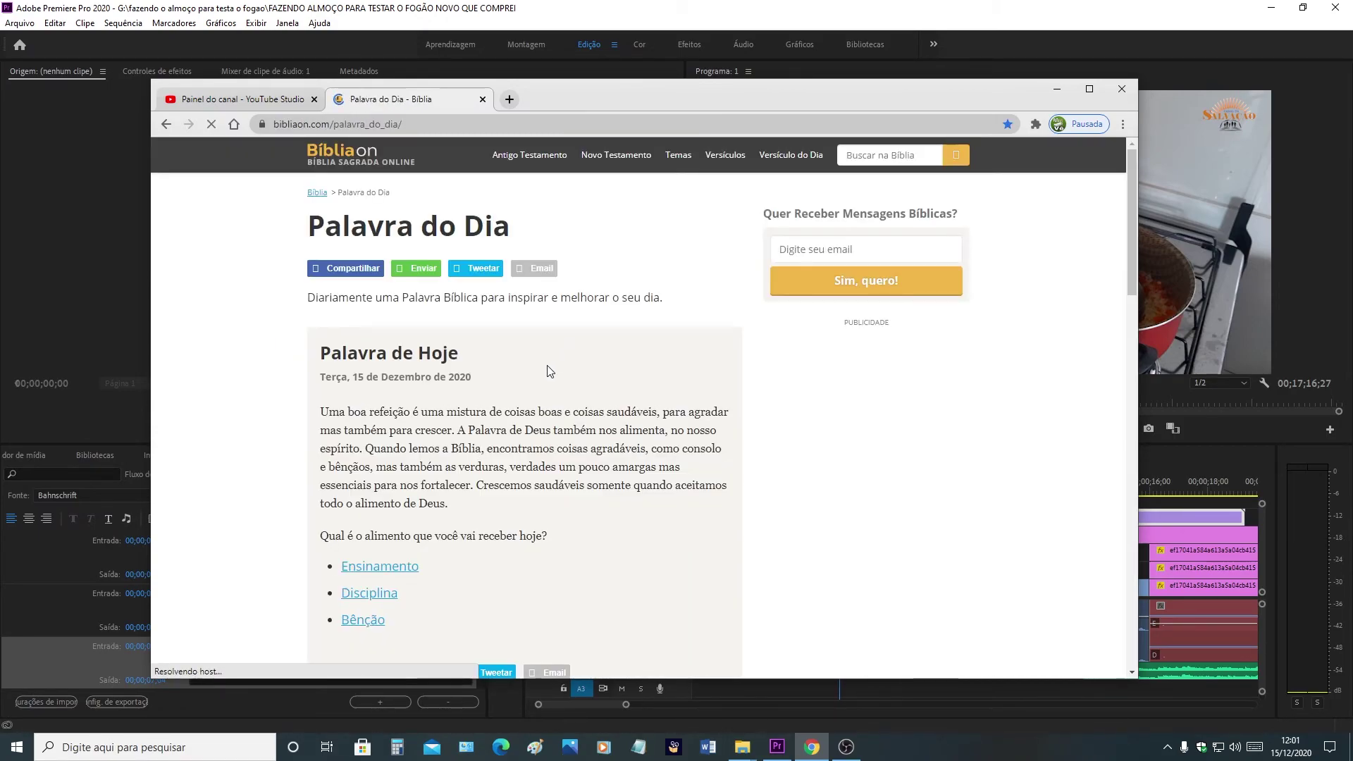
Select the reading from its start through 'nosso' and return to Premiere Pro
drag(321, 413, 460, 514)
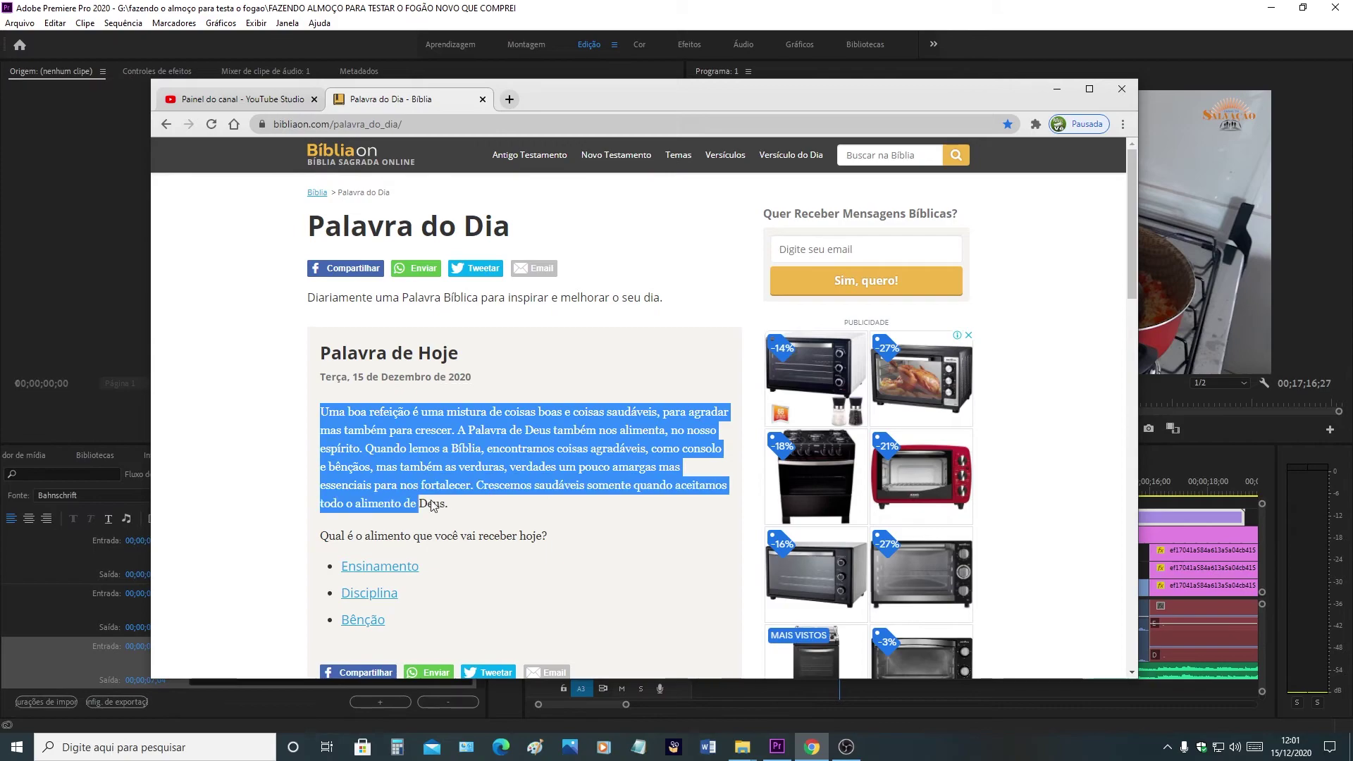
click(419, 426)
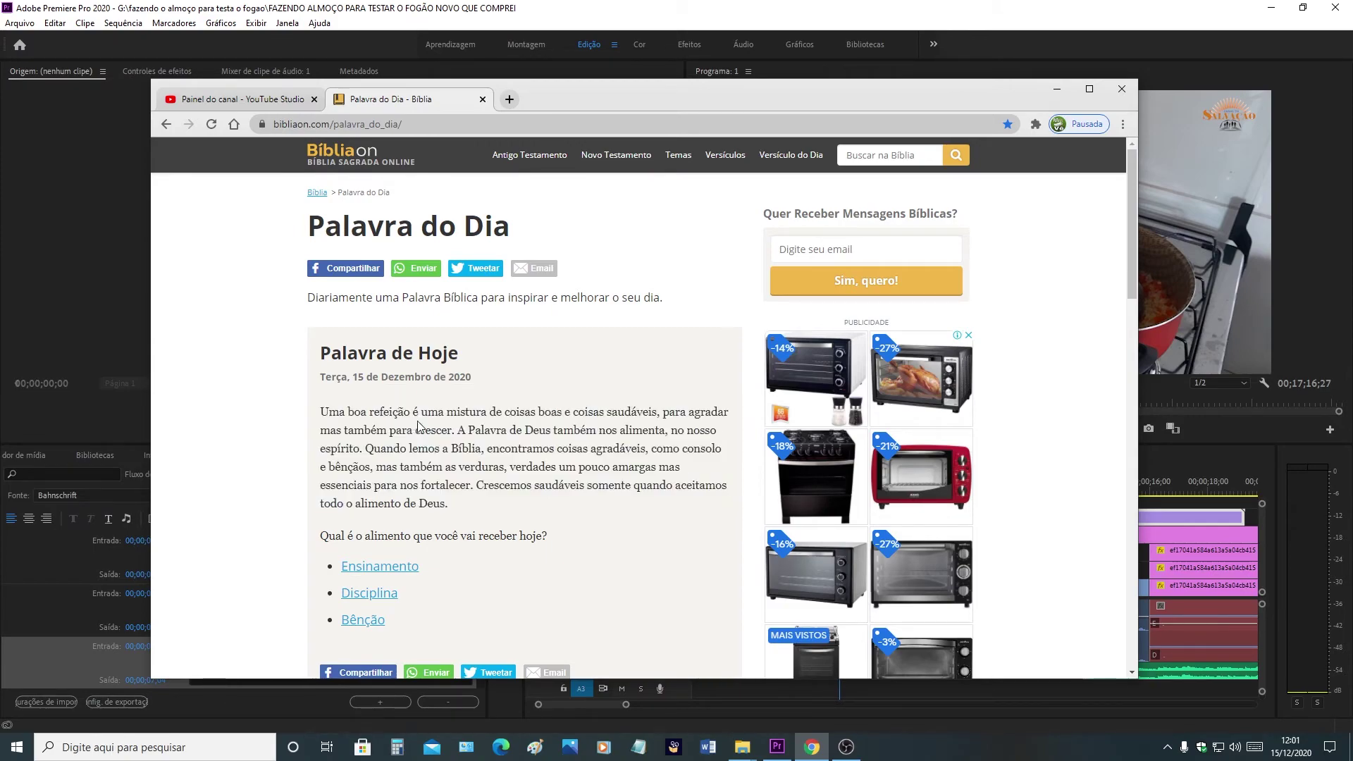
drag(322, 412, 717, 427)
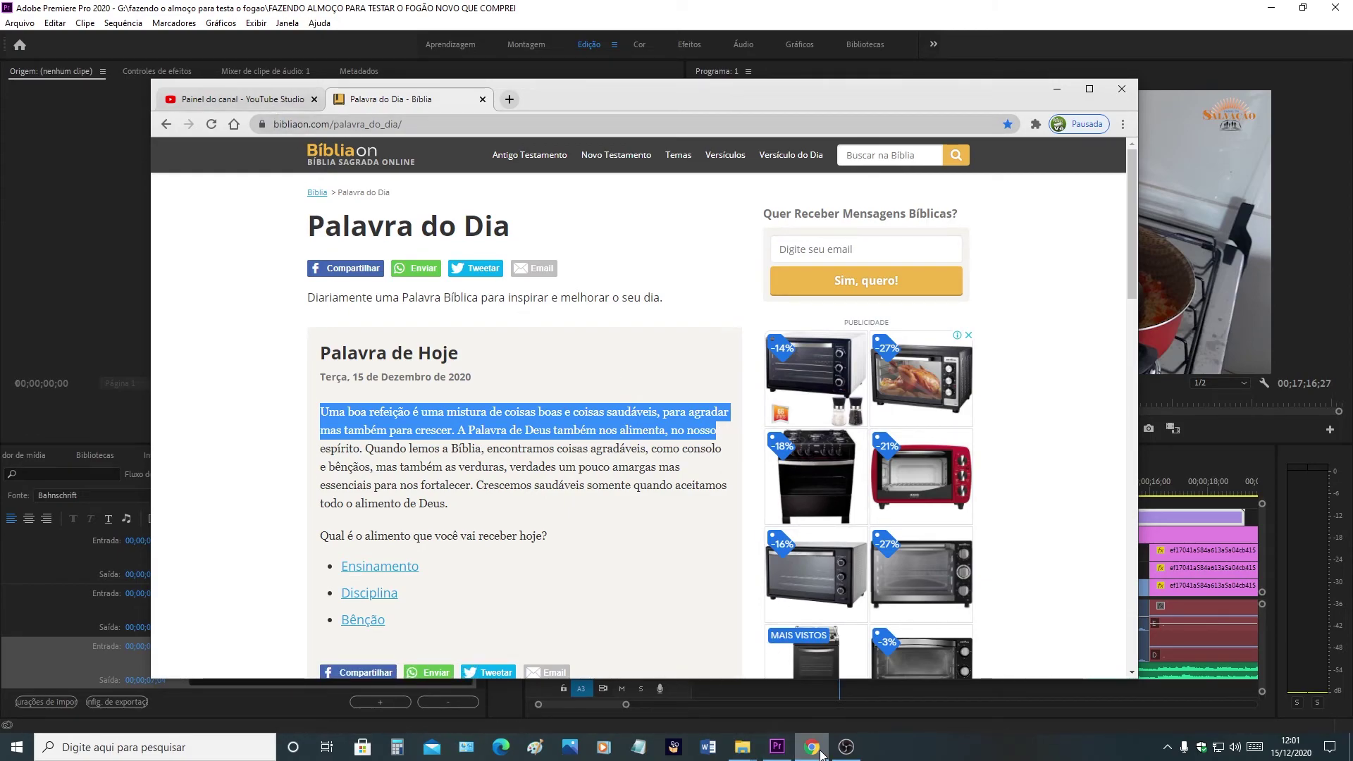
click(777, 746)
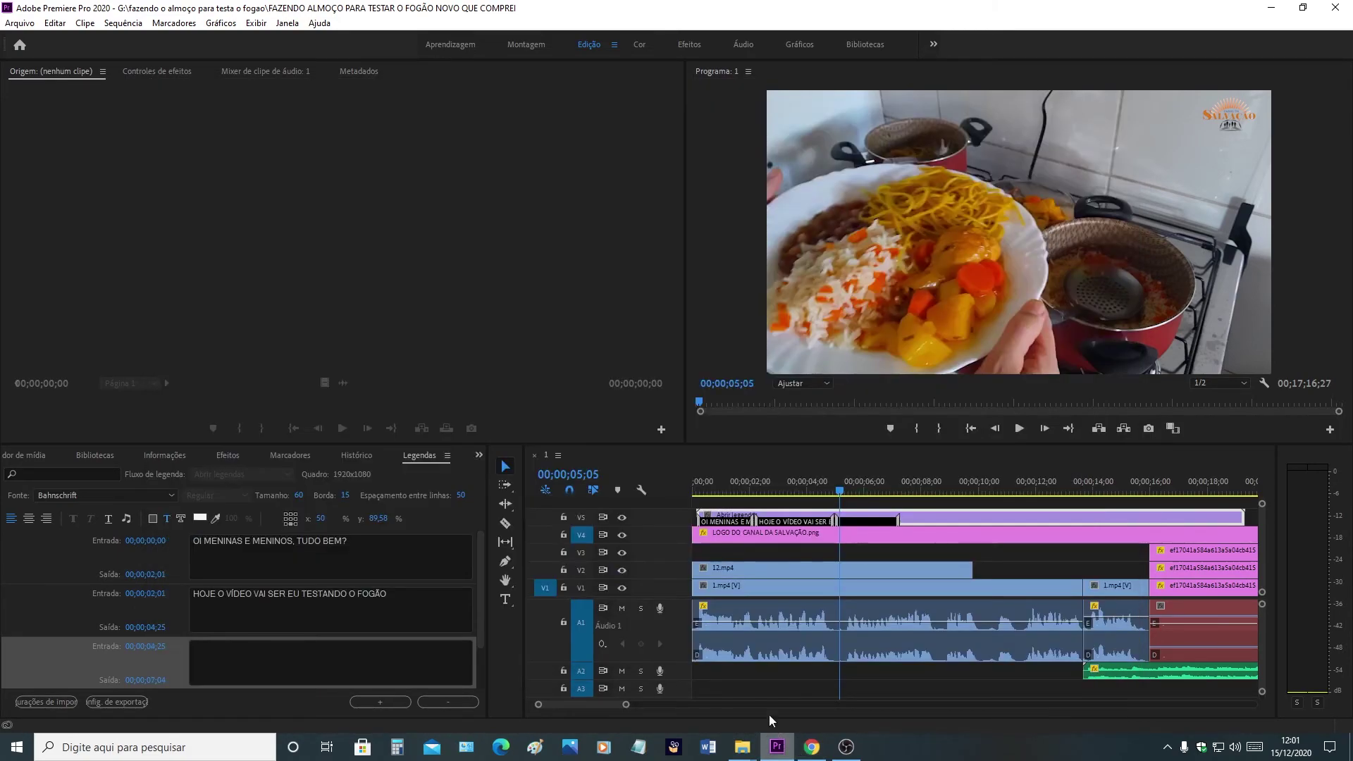
Paste the reading into the third caption, breaking lines before 'saudáveis' and 'A Palavra de Deus'
click(211, 645)
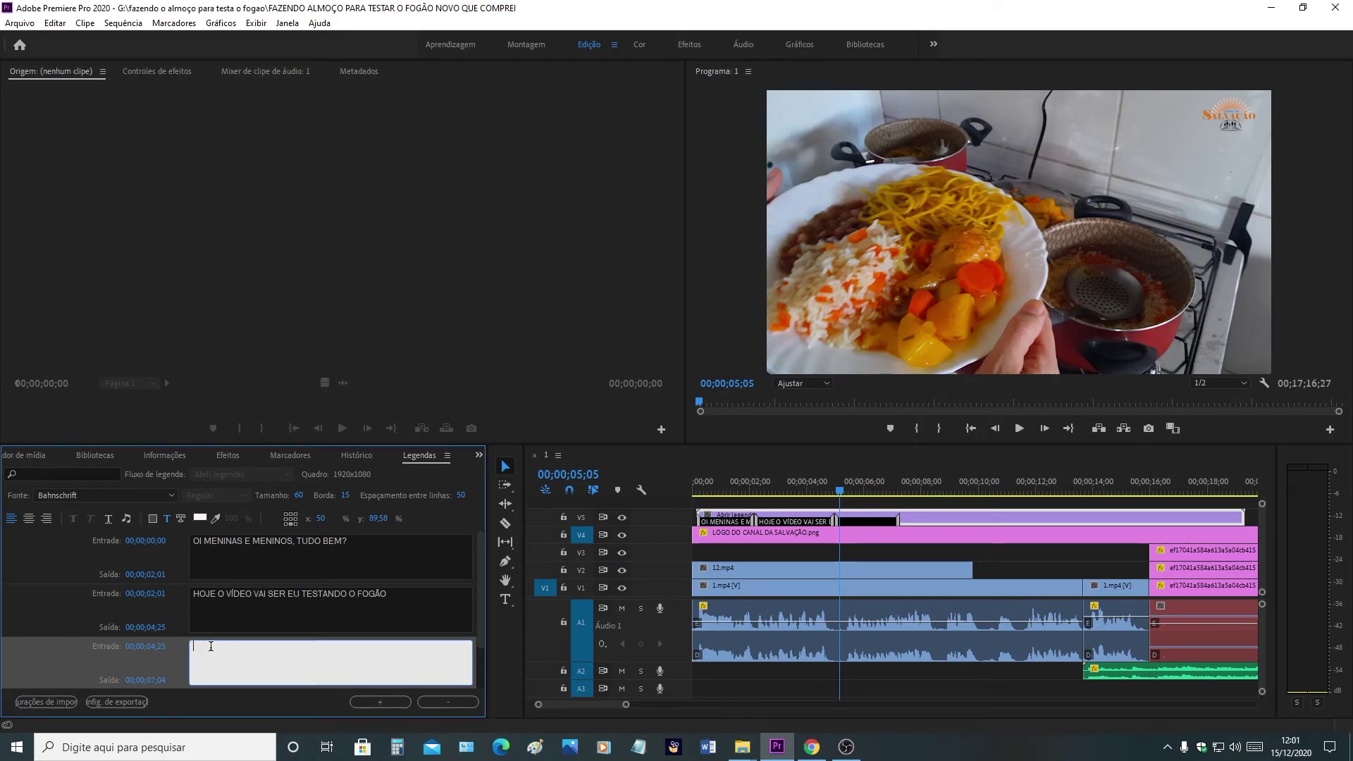
text(Uma boa refeição é uma mistura de coisas boas e coisas saudáveis, para agradar mas também para crescer. A Palavra de Deus também nos alimenta, no nosso)
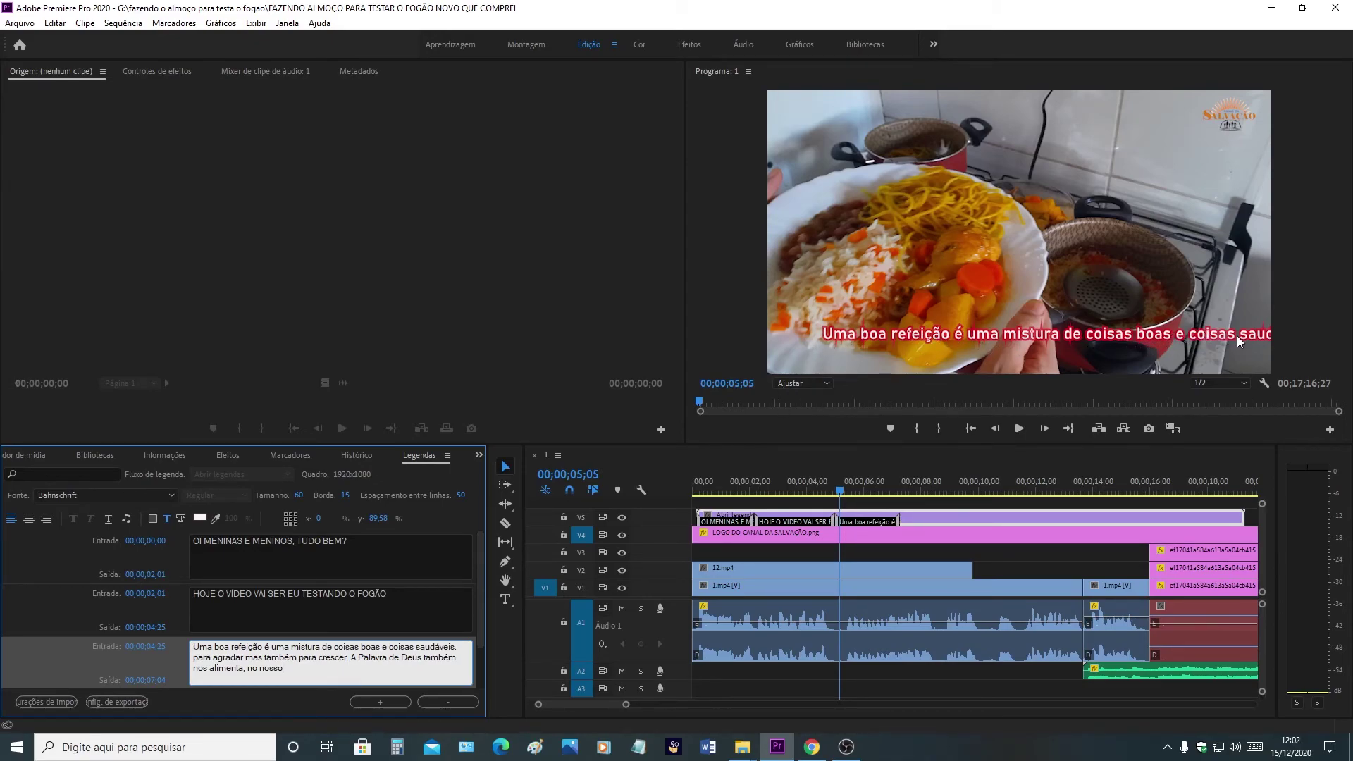
click(415, 647)
key(Return)
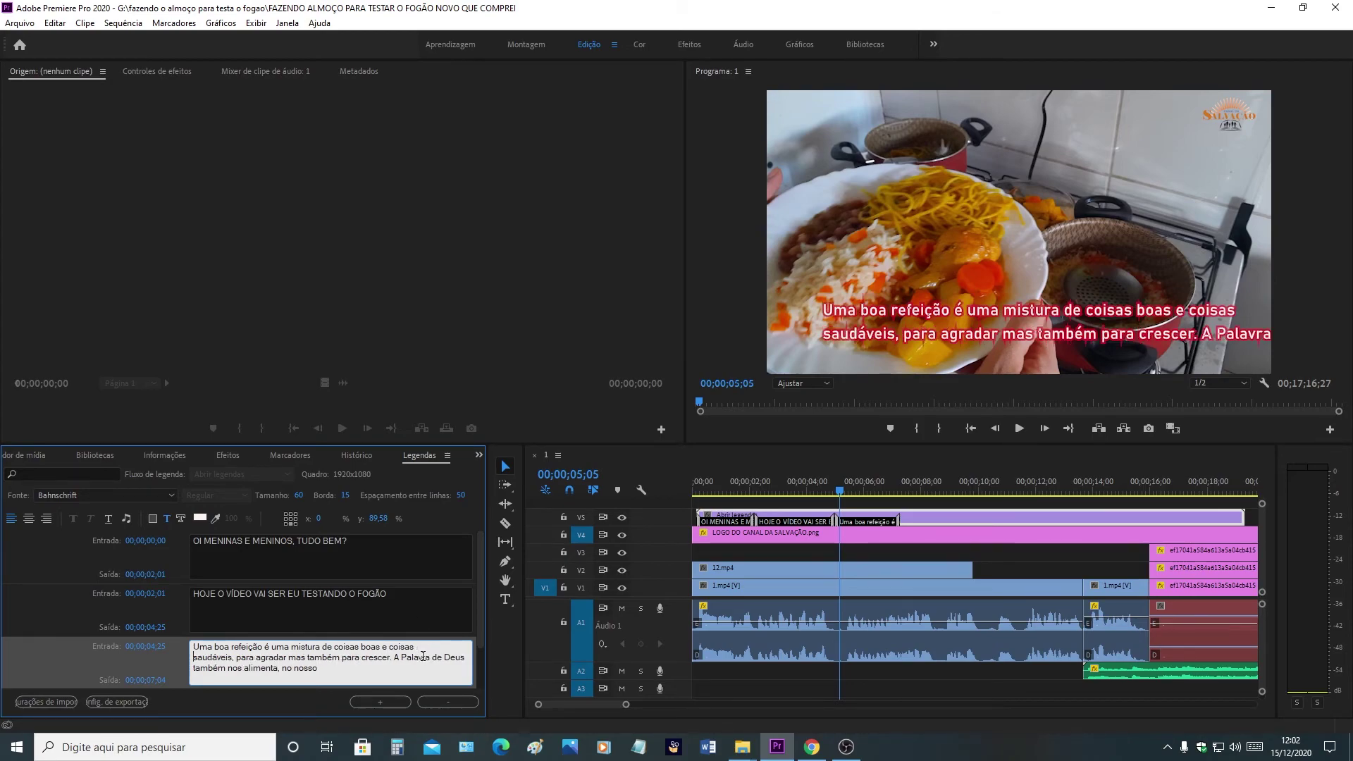
key(ctrl+End)
key(Return)
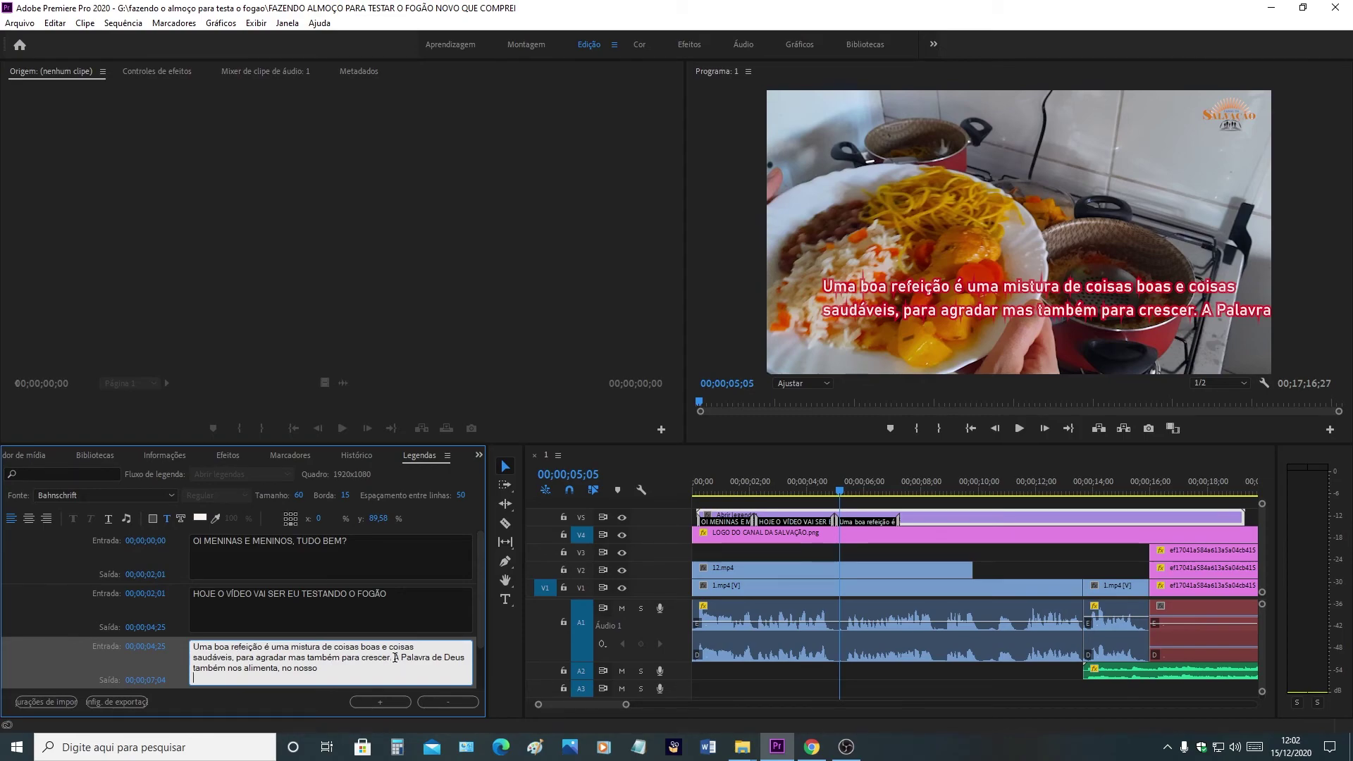
key(BackSpace)
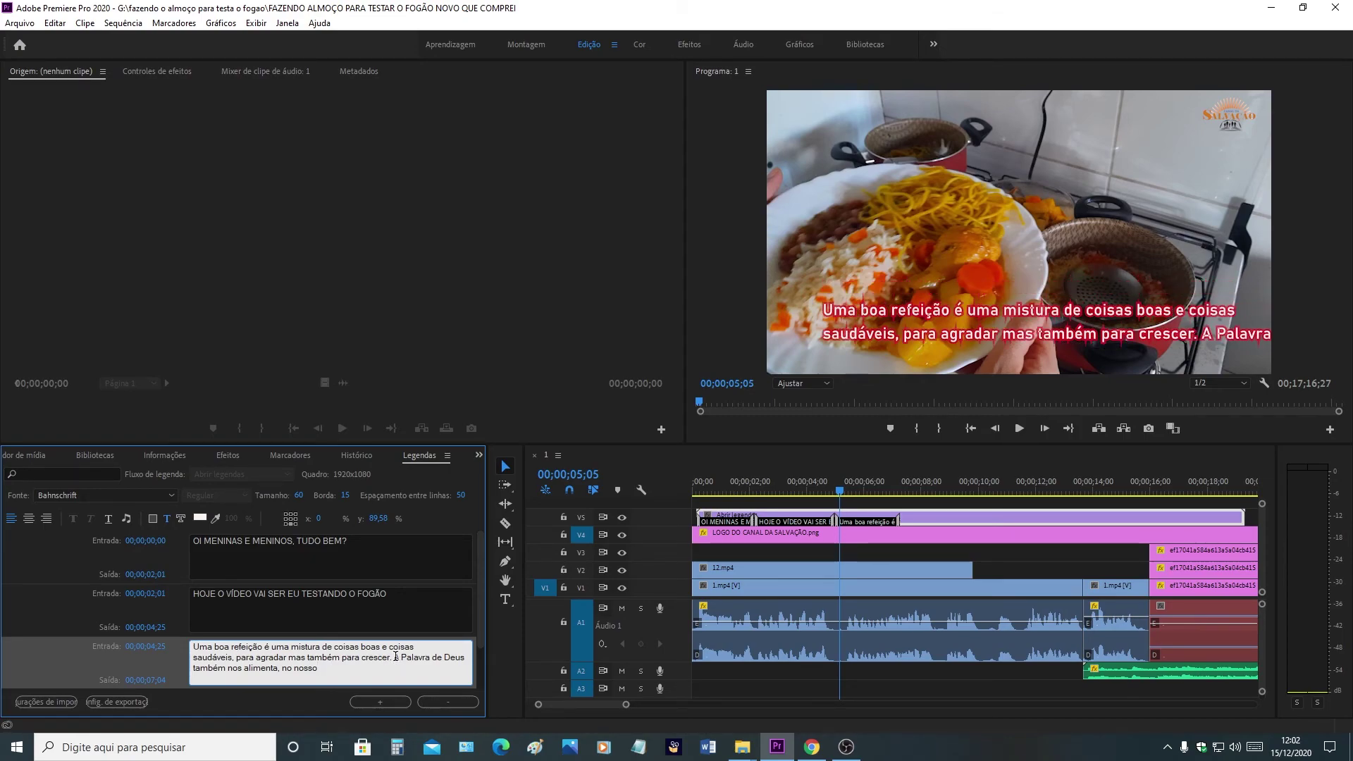
click(404, 654)
key(Return)
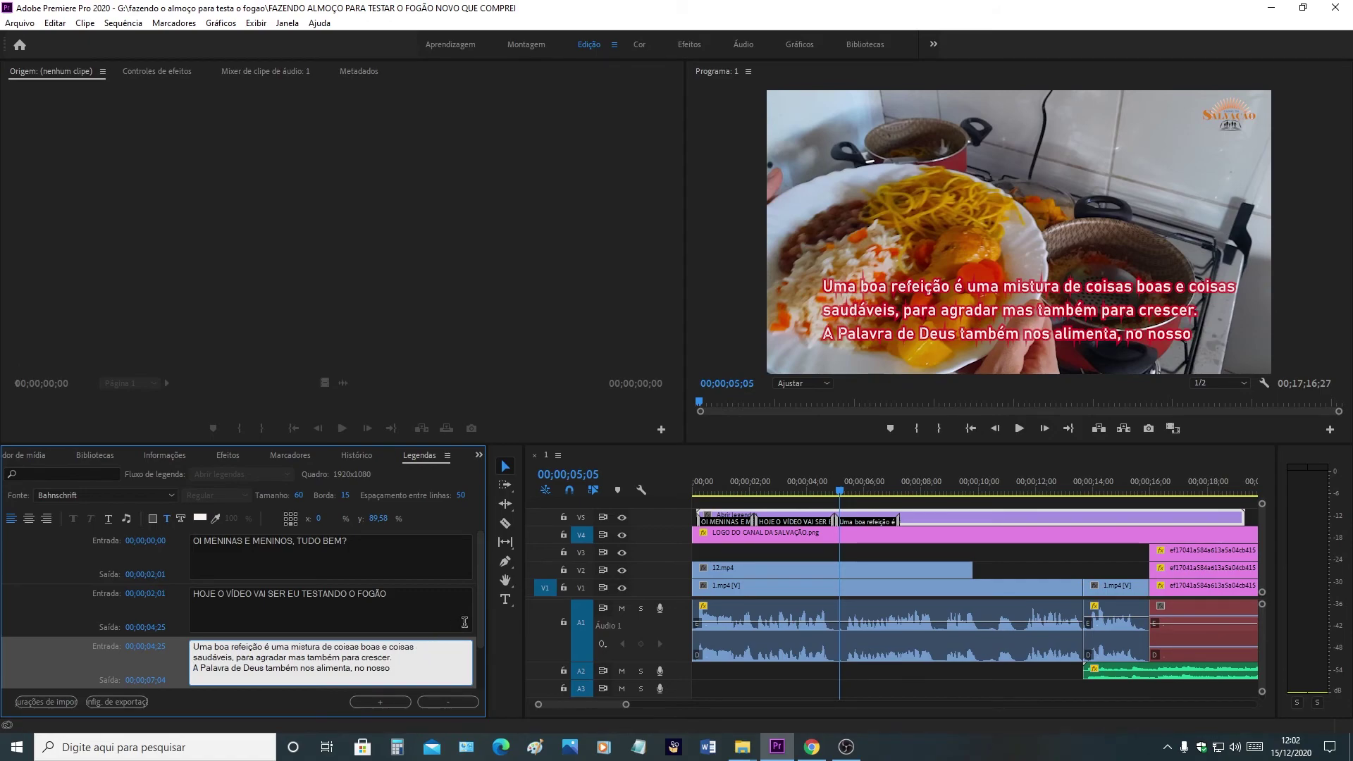